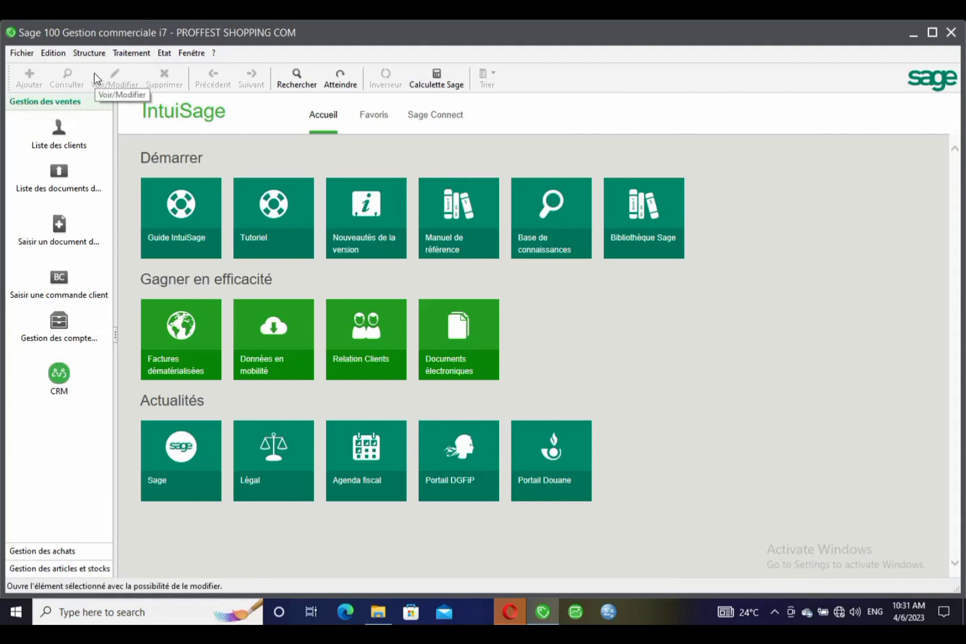
Open the accounting chart of accounts (Plan comptable) of the PROFFEST SHOPPING COM file
left_click(93, 53)
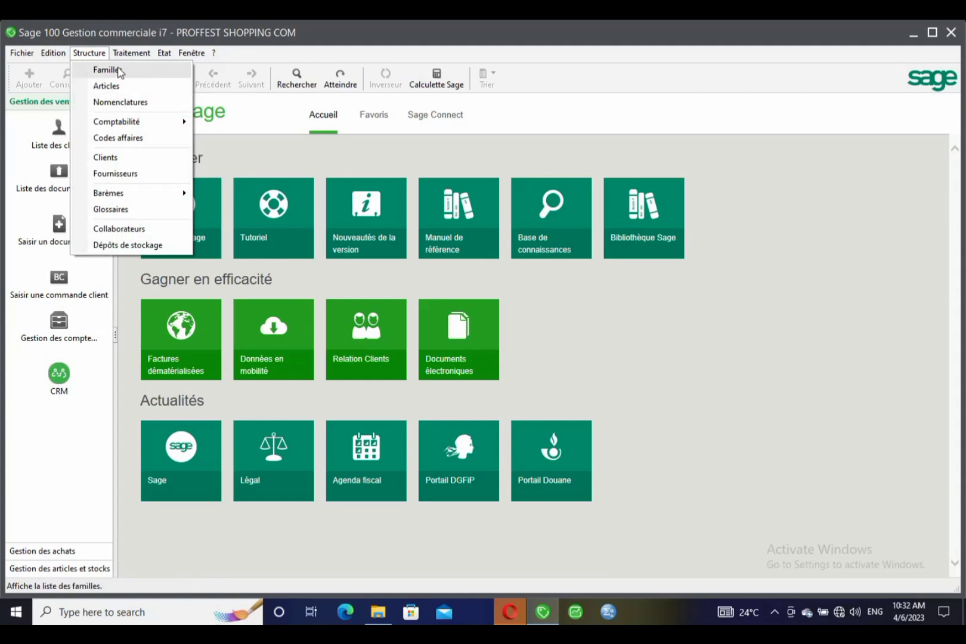
mouse_move(166, 124)
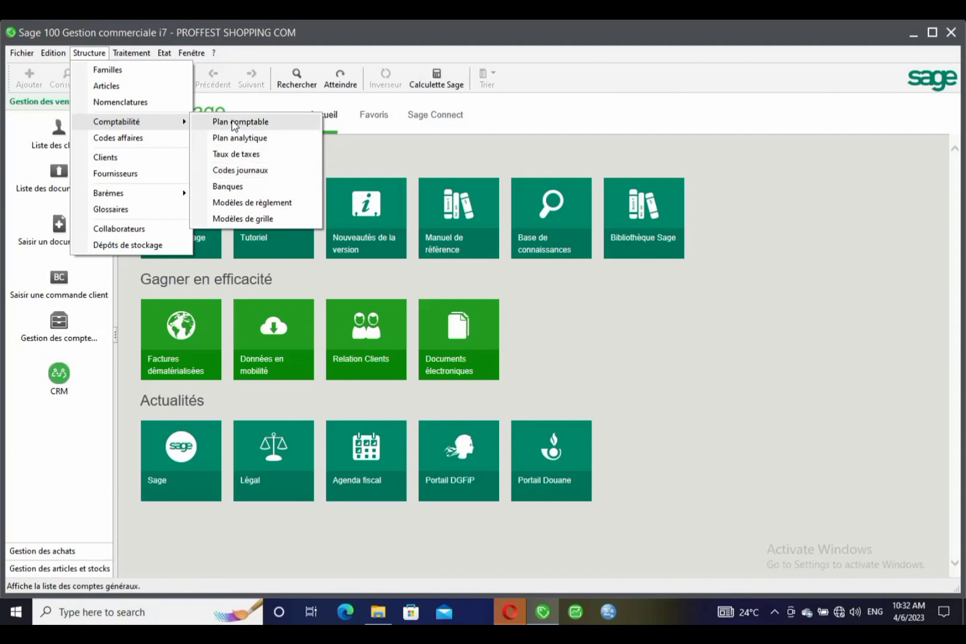
left_click(232, 124)
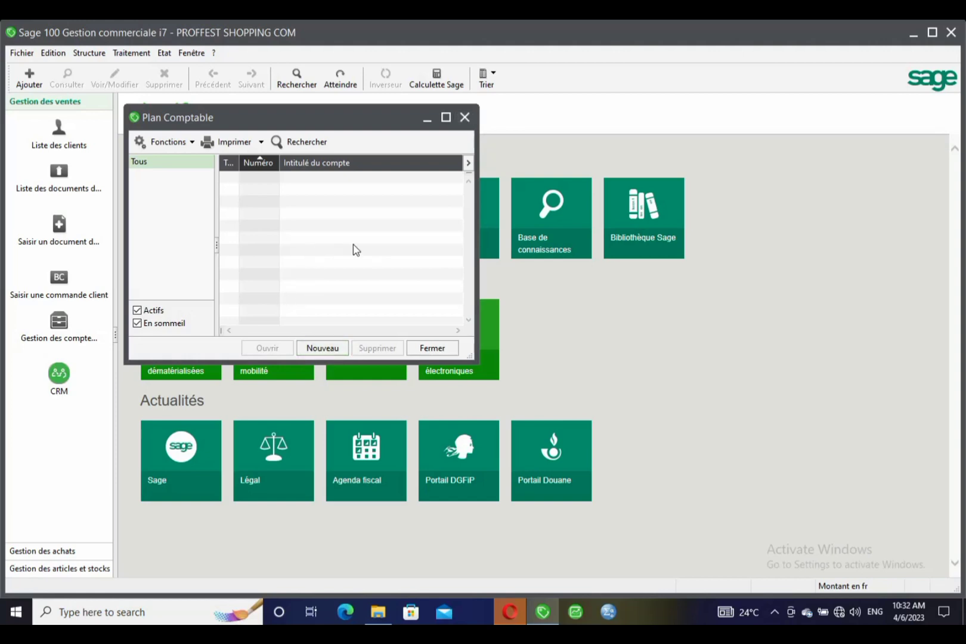
View the number and title fields of the new general account assistant, and close it without creating an account
left_click(328, 349)
left_click_drag(514, 185, 533, 187)
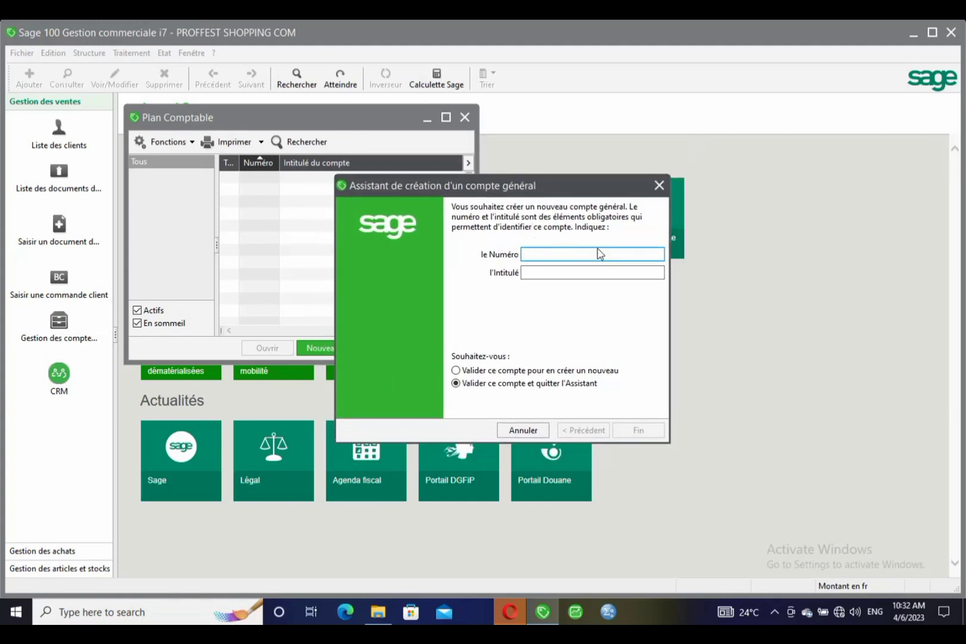
left_click(560, 274)
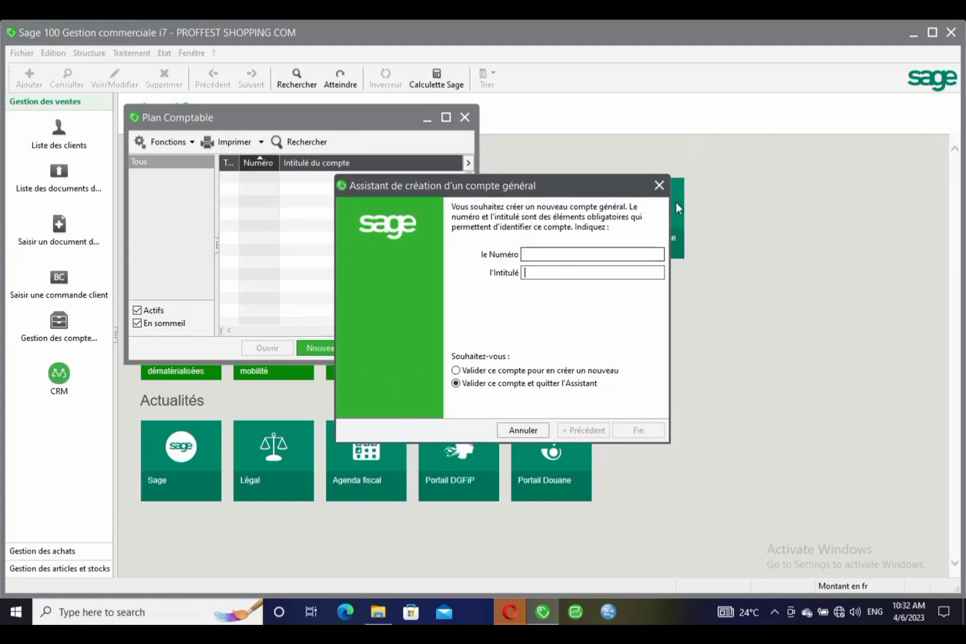
left_click(659, 186)
Look at the available import formats, and close the Plan Comptable window
left_click(22, 52)
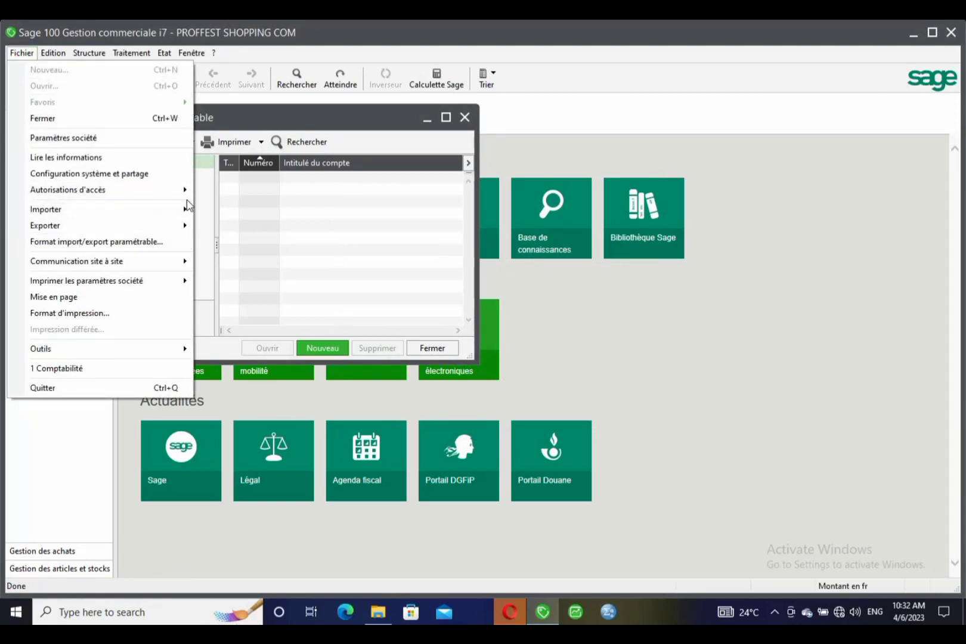
mouse_move(172, 215)
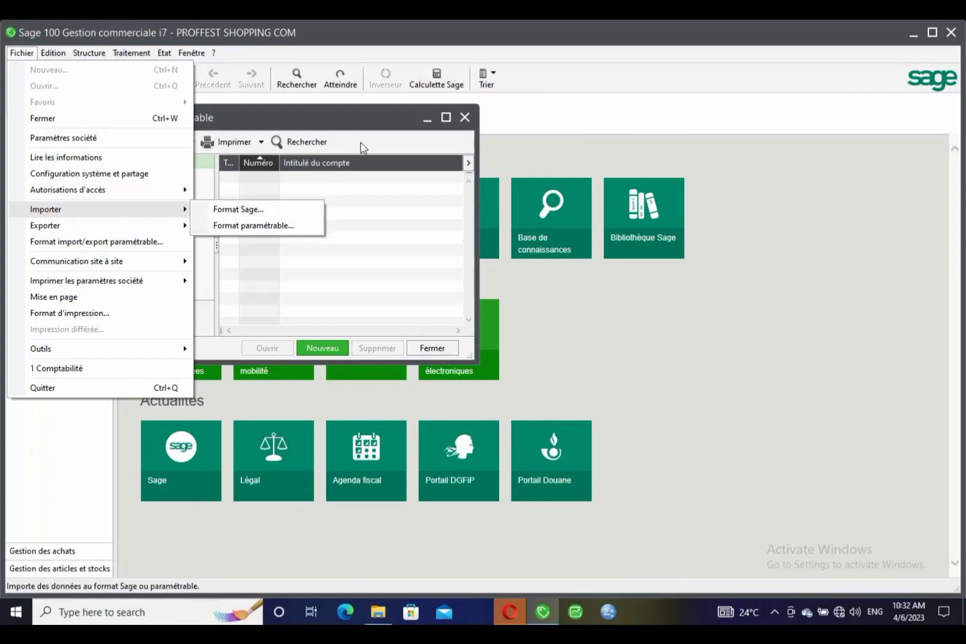
left_click_drag(380, 114, 412, 114)
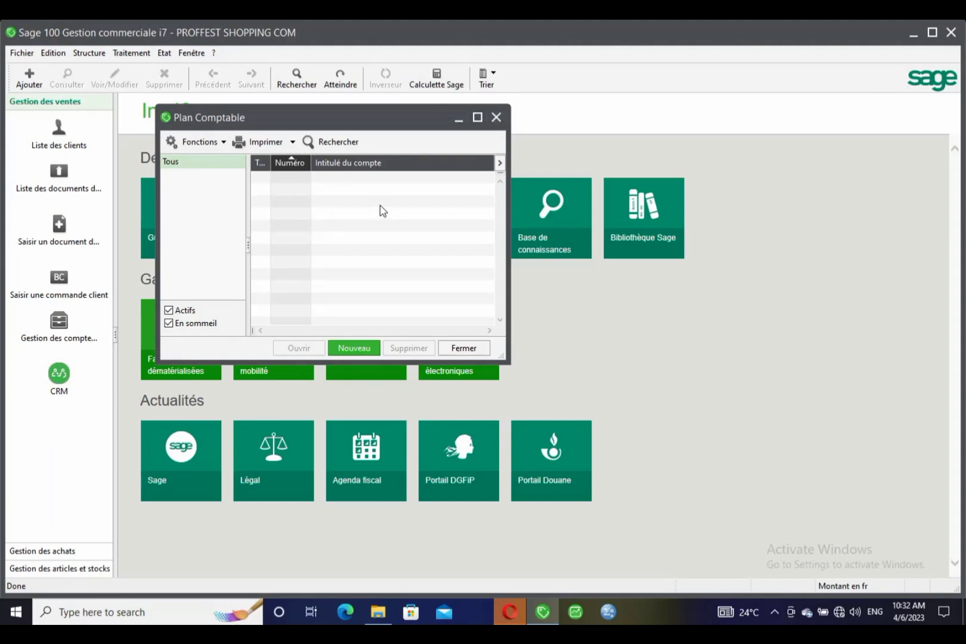
left_click(496, 117)
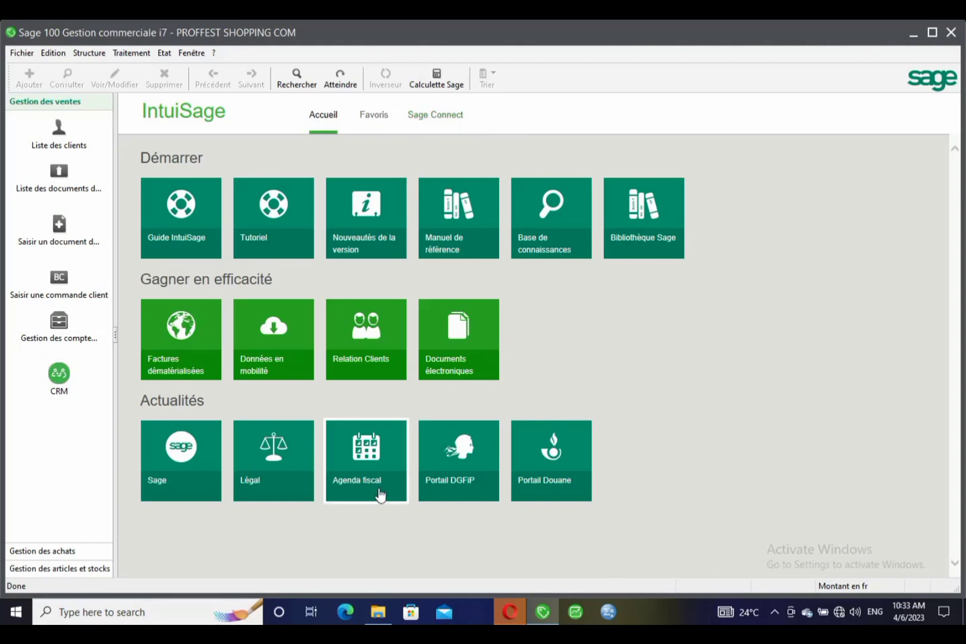
Examine the accounting and commercial files in the desktop's PROFFEST SHOPPING folder in File Explorer, and close the window
left_click(378, 613)
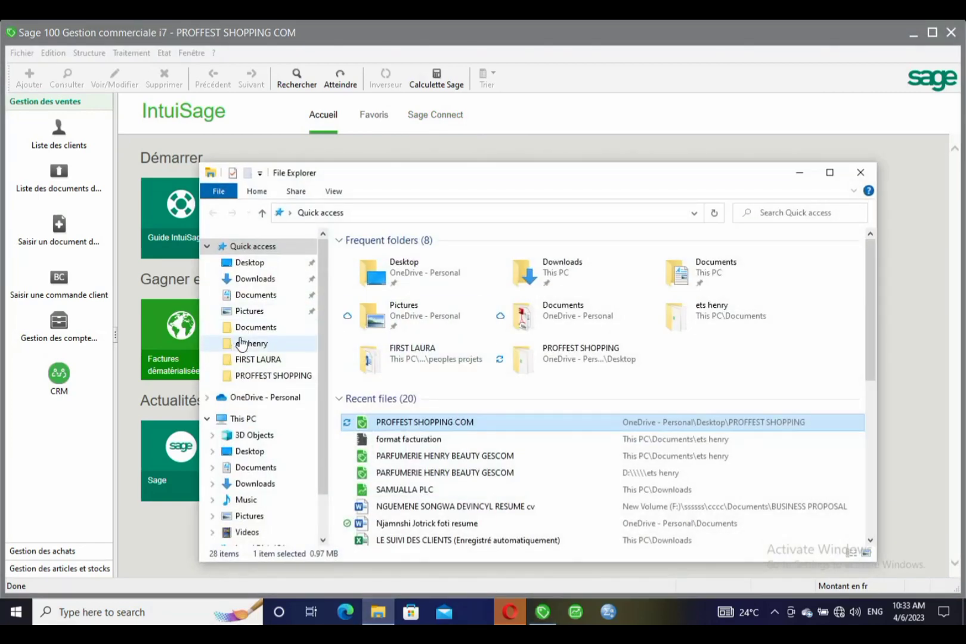
left_click(233, 262)
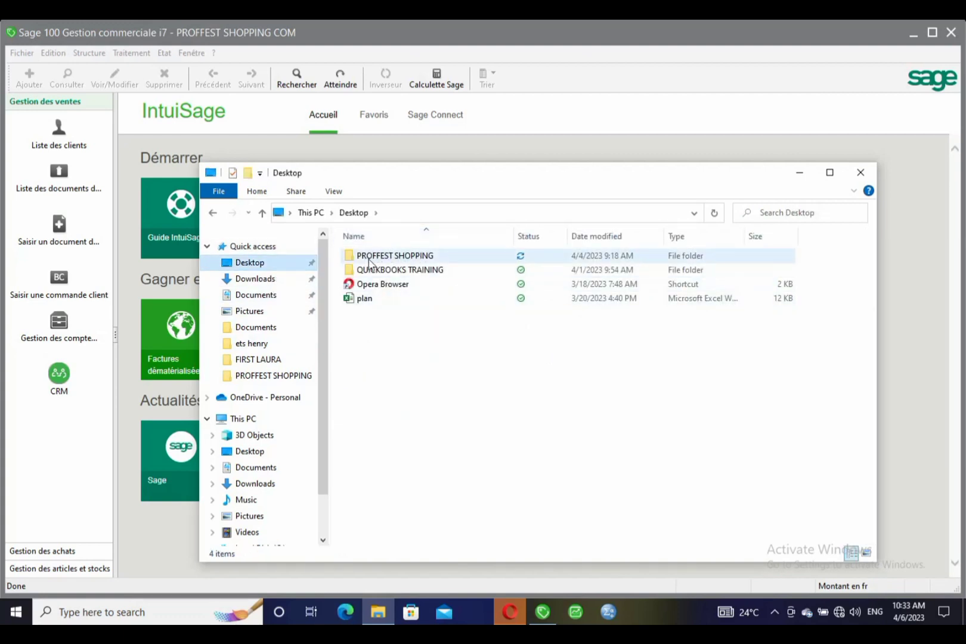
double_click(381, 256)
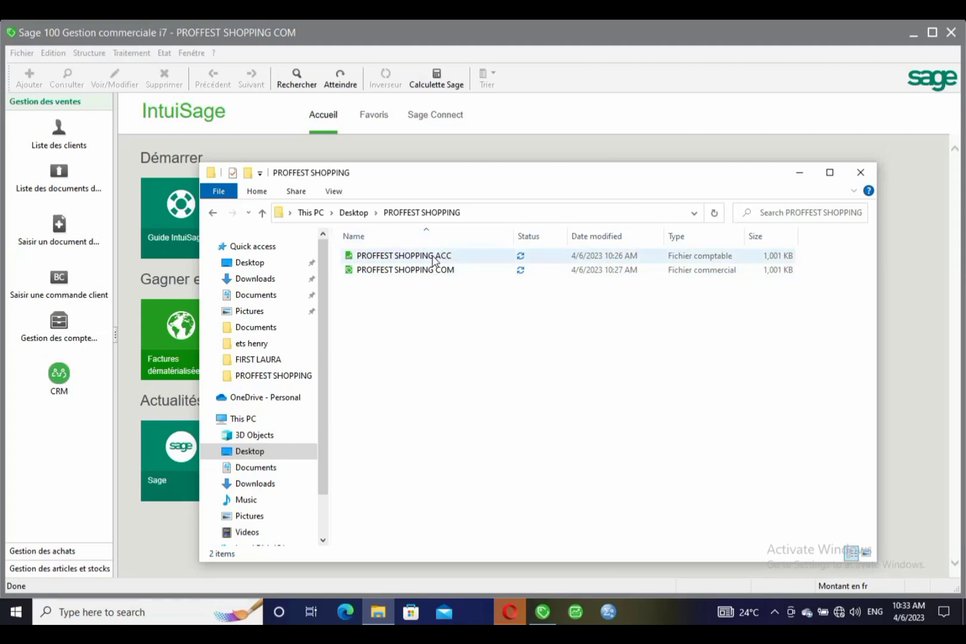
left_click(399, 268)
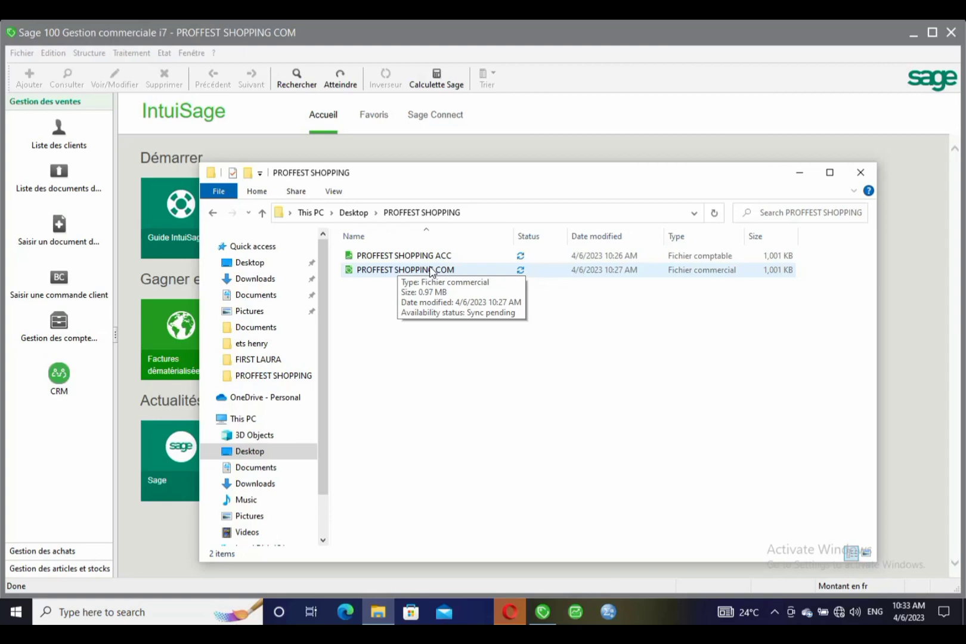
mouse_move(420, 179)
left_mouse_down()
mouse_move(388, 280)
mouse_move(405, 170)
left_mouse_up()
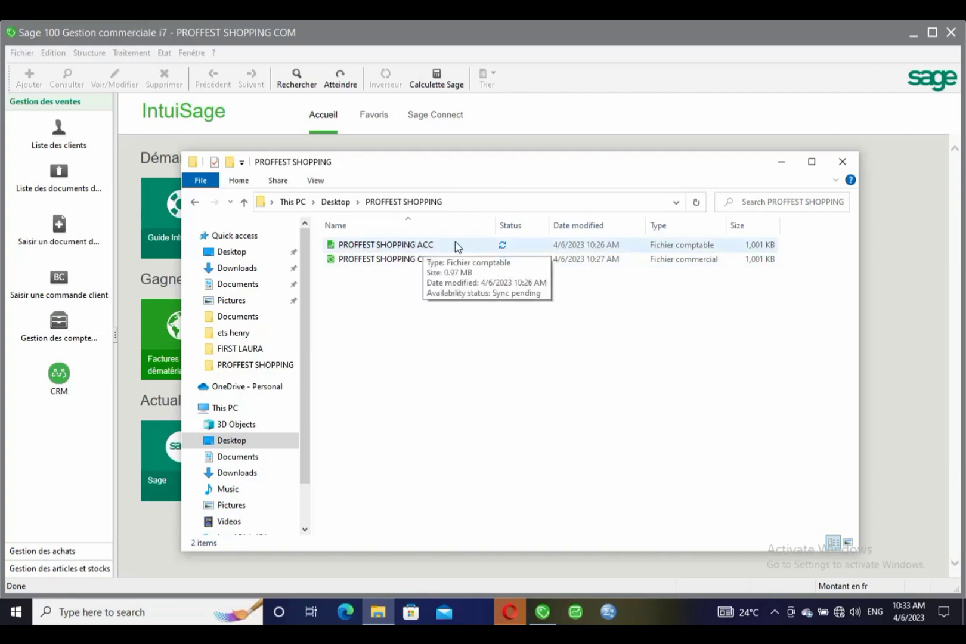
mouse_move(440, 161)
left_mouse_down()
mouse_move(385, 334)
mouse_move(427, 177)
left_mouse_up()
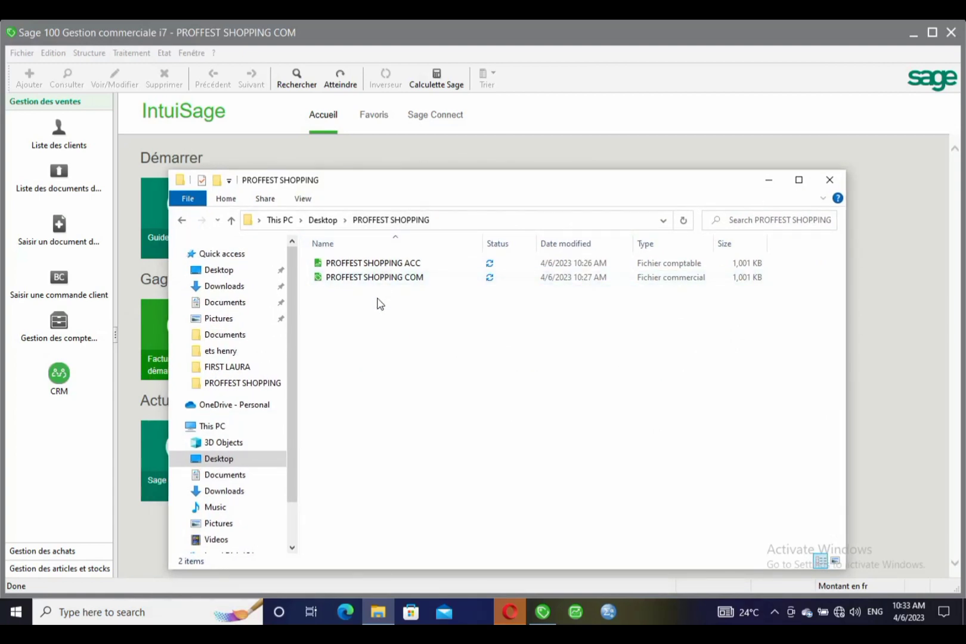
left_click(823, 180)
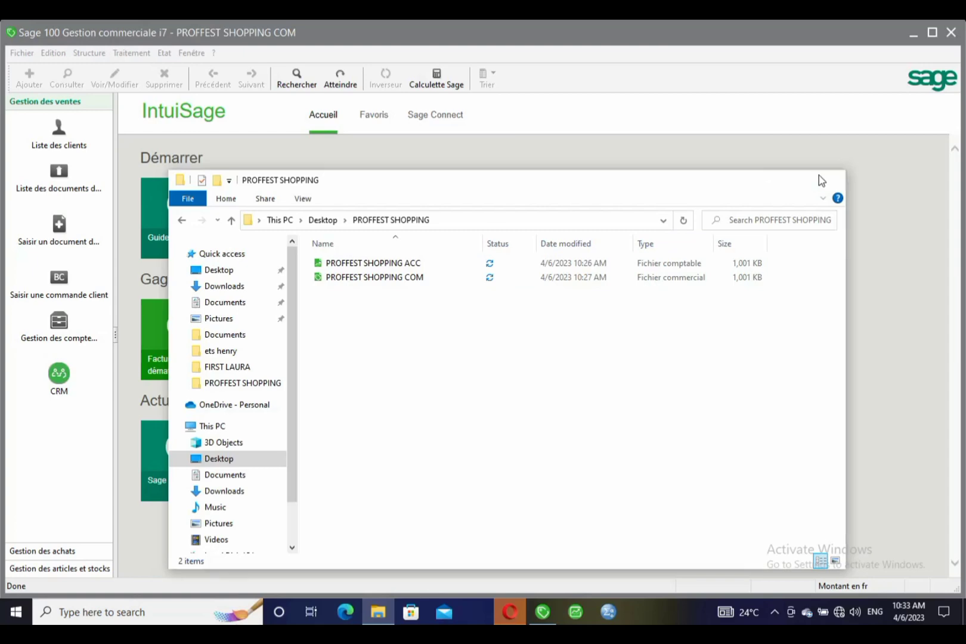
left_click(89, 53)
mouse_move(155, 123)
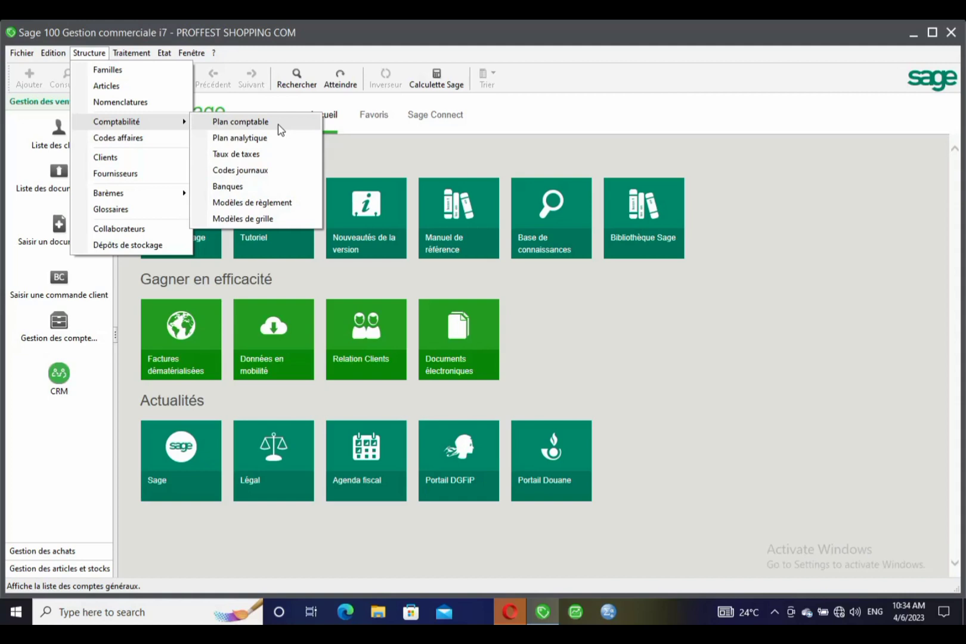
left_click(372, 163)
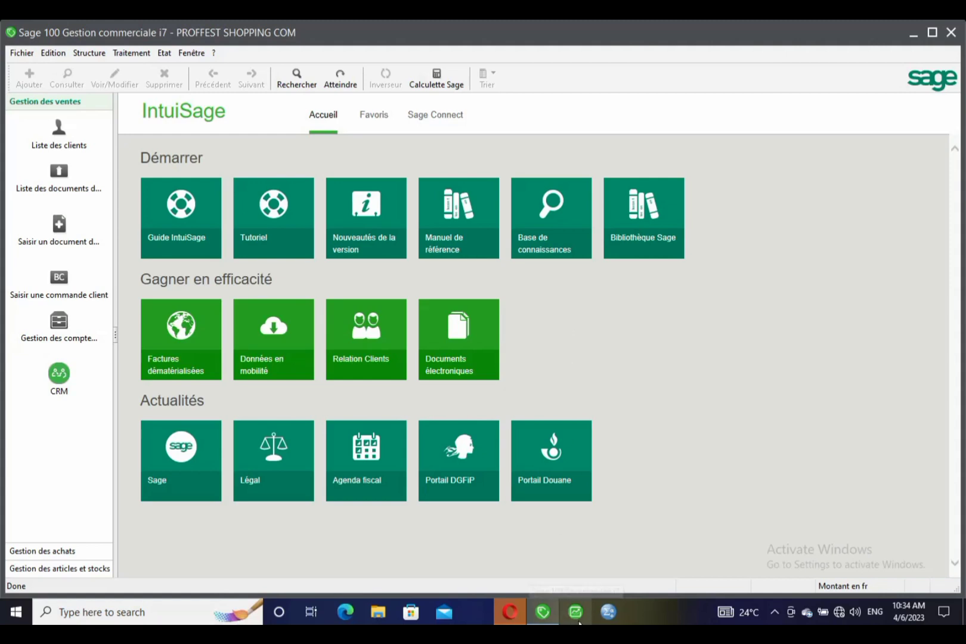
Close Sage 100 Gestion commerciale and open PROFFEST SHOPPING ACC from the desktop's PROFFEST SHOPPING folder in Sage 100 Comptabilité
mouse_move(543, 614)
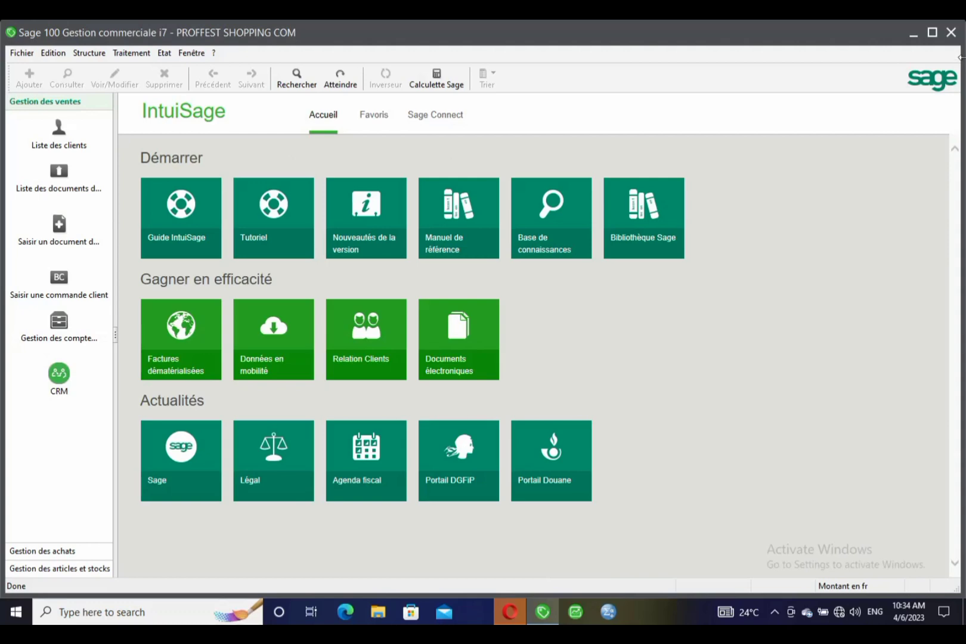
left_click(955, 36)
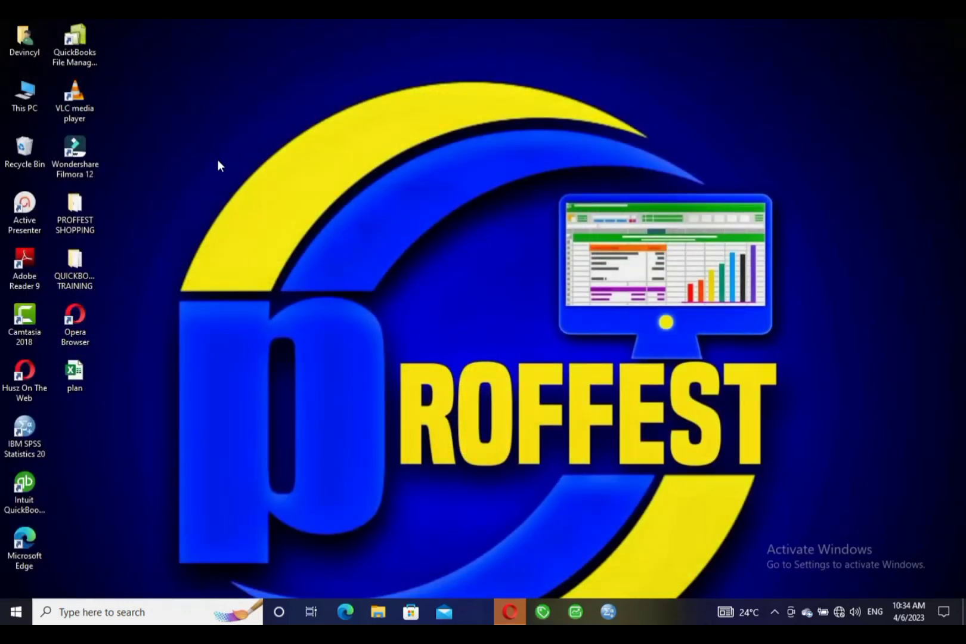
double_click(74, 209)
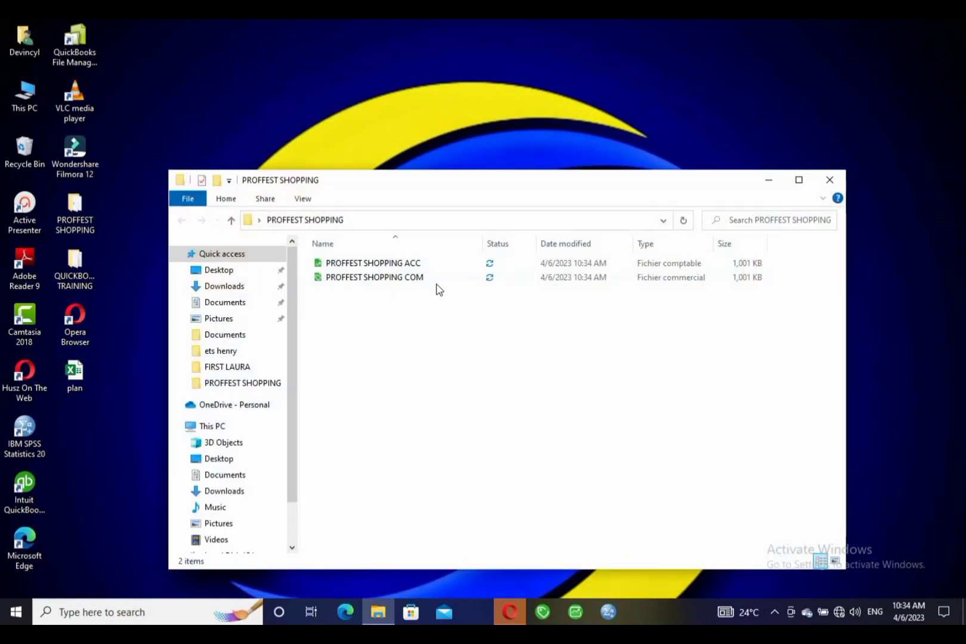
double_click(388, 264)
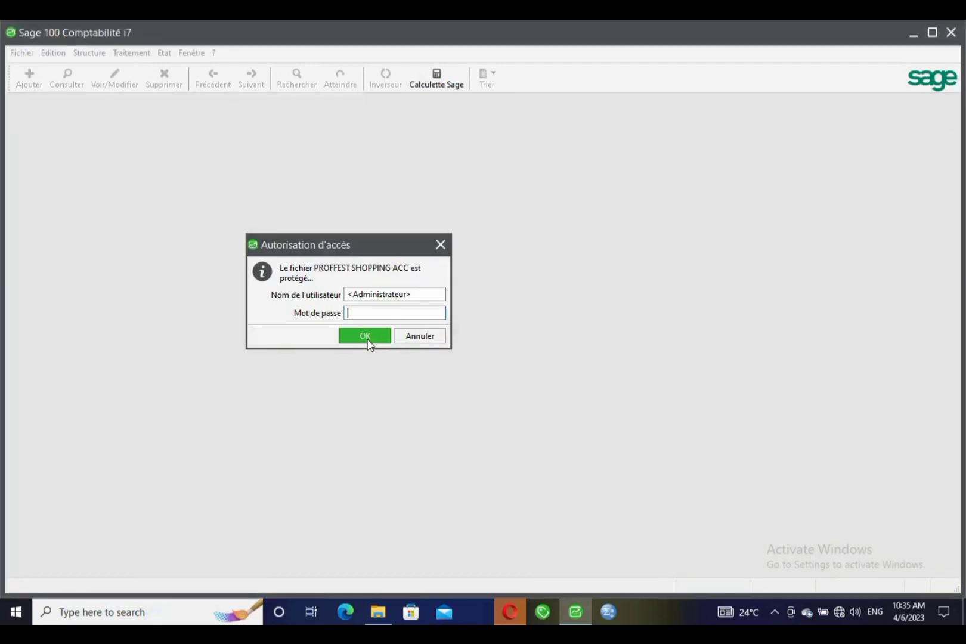
Check the Plan comptable of the PROFFEST SHOPPING ACC file for existing accounts, and close the window
left_click(88, 52)
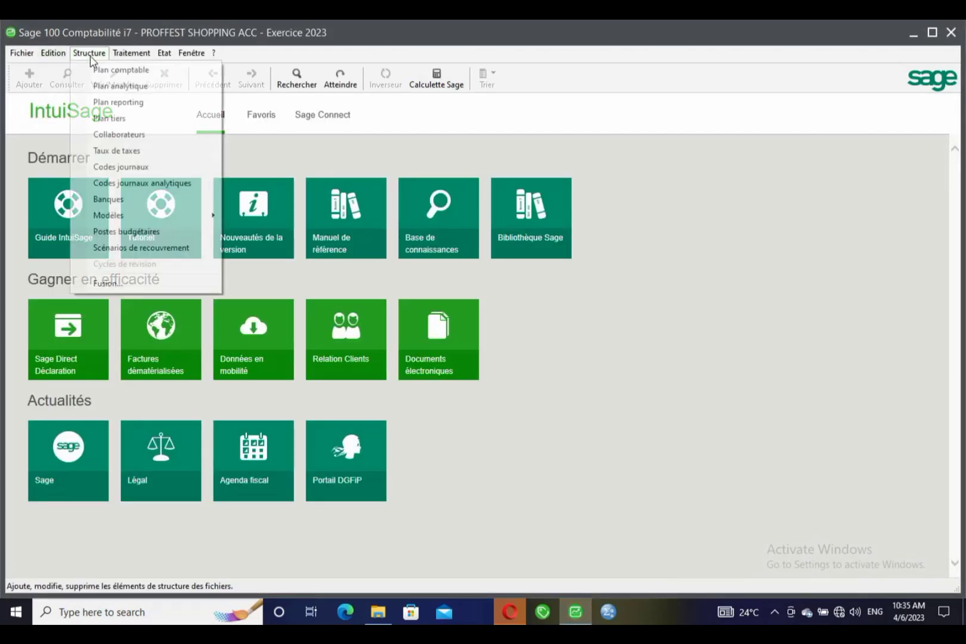
left_click(107, 72)
left_click_drag(237, 130, 408, 134)
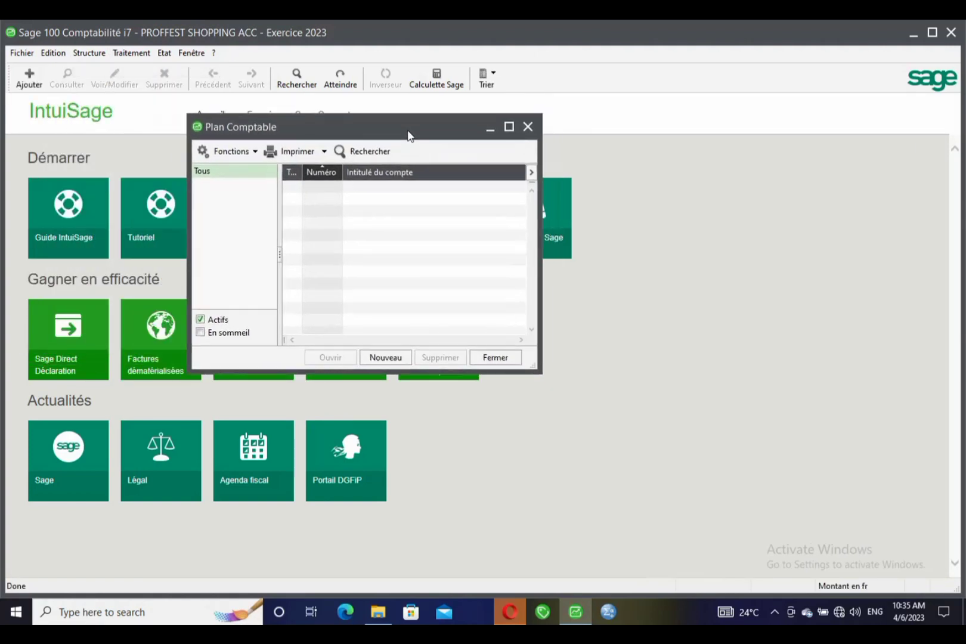
left_click(527, 127)
left_click(102, 53)
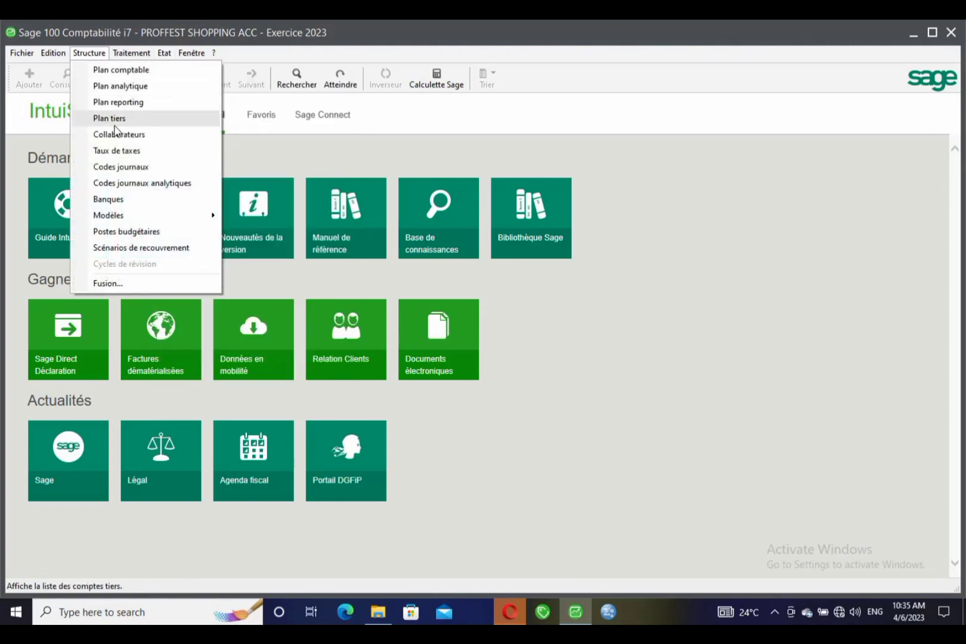
left_click(119, 71)
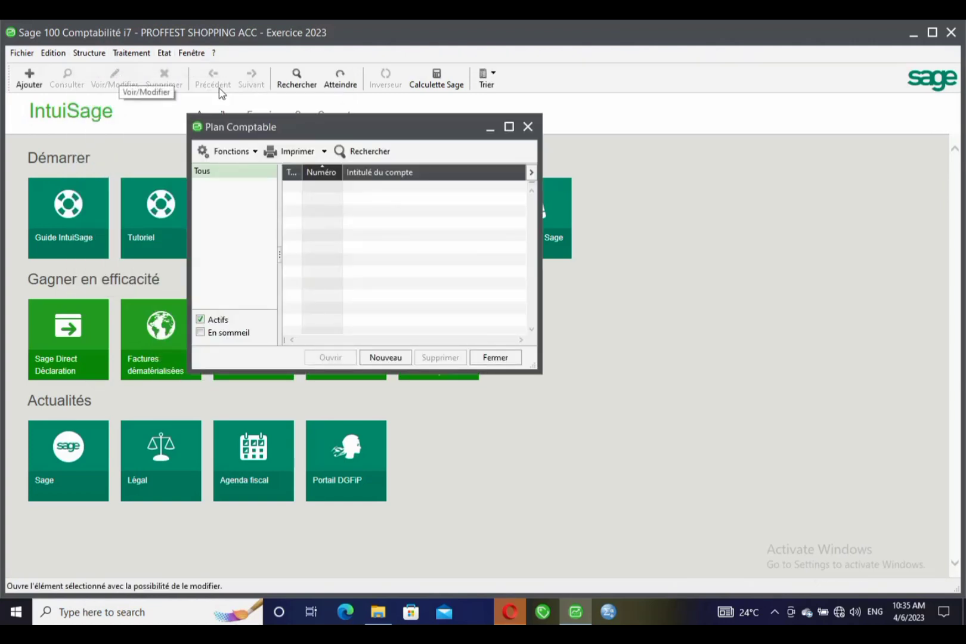
left_click(529, 129)
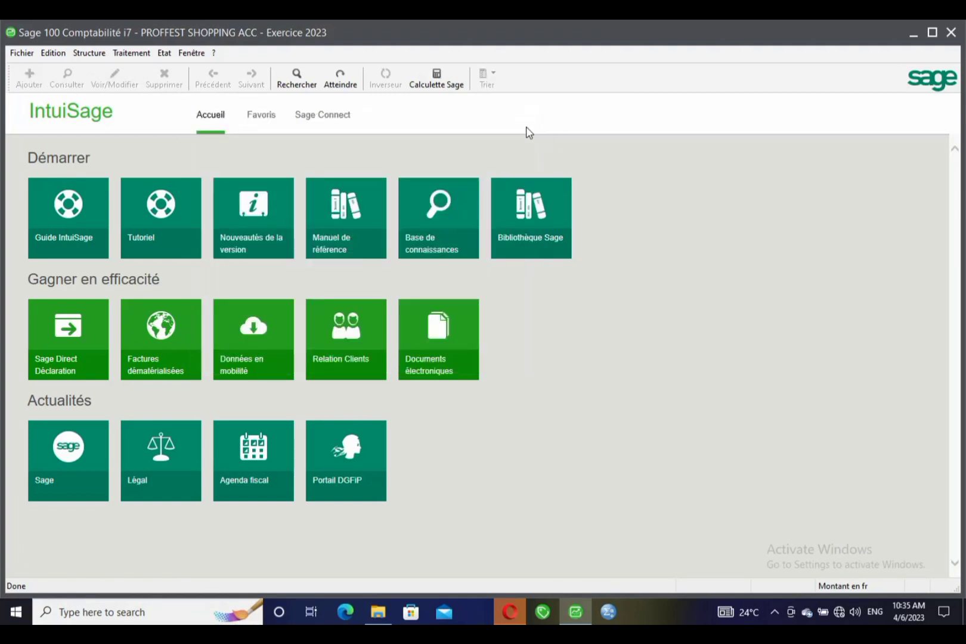
Start a Fusion of structure elements for Plan comptable and load SAMUALLA PLC as the second accounting file
left_click(83, 57)
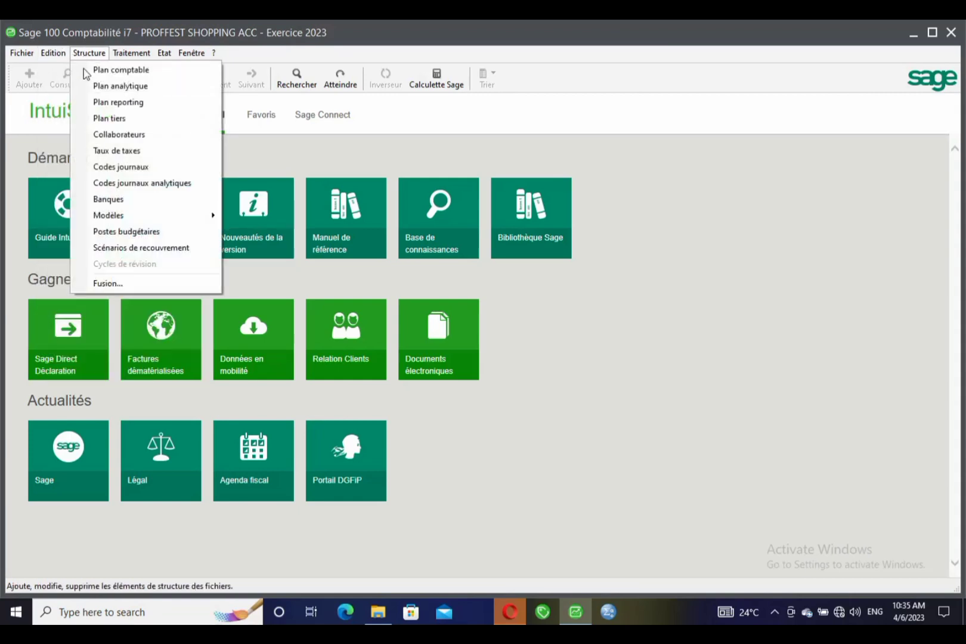
left_click(132, 285)
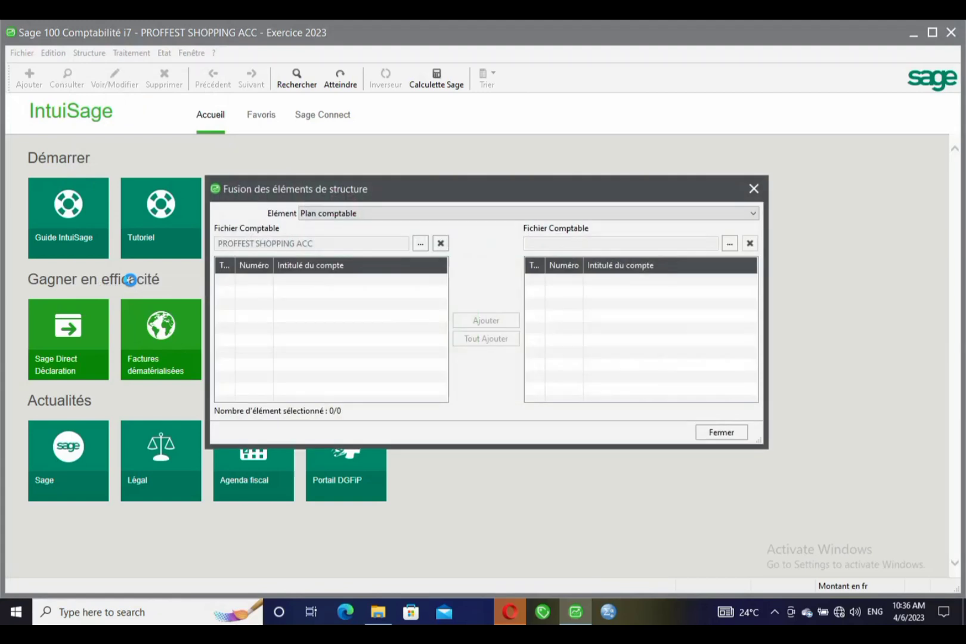
left_click_drag(291, 188, 333, 142)
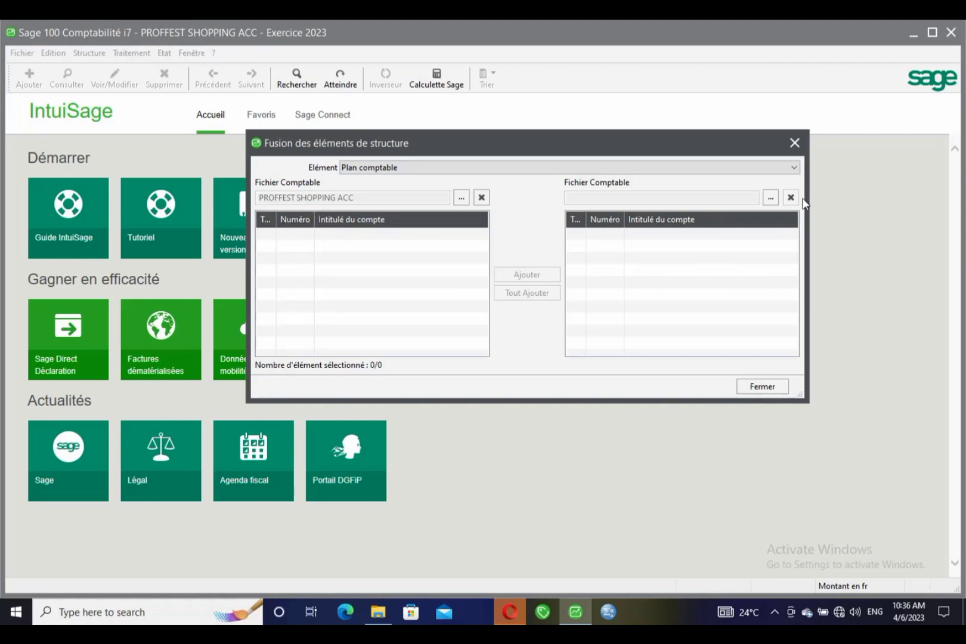
left_click(770, 200)
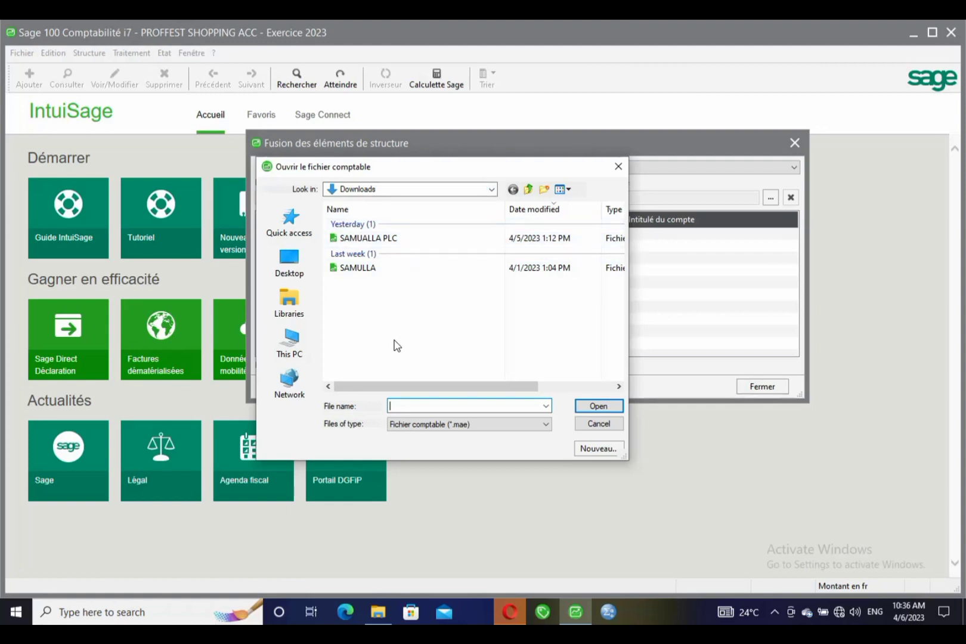
double_click(410, 240)
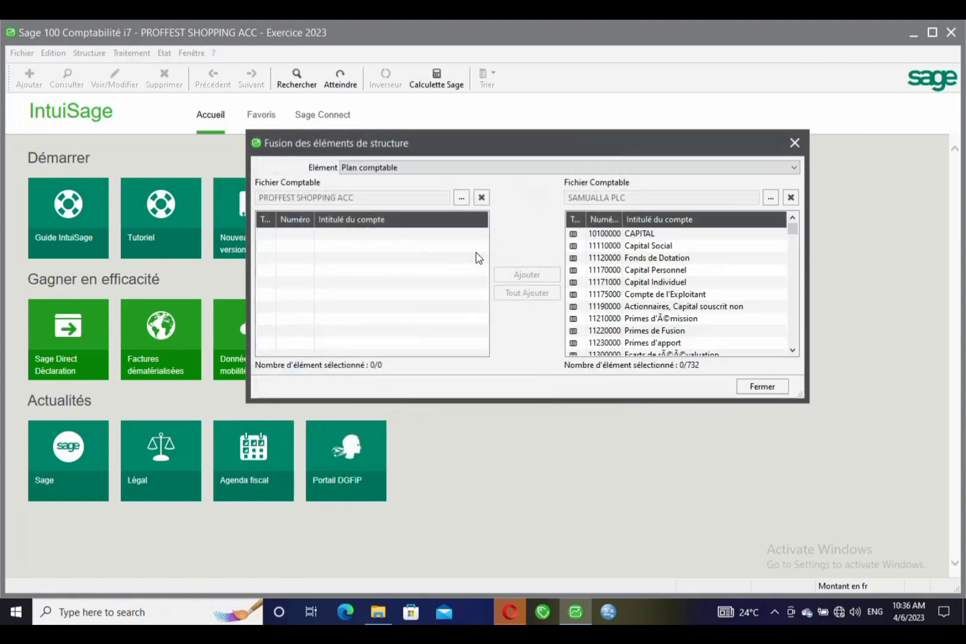
scroll(716, 262, "down", 15)
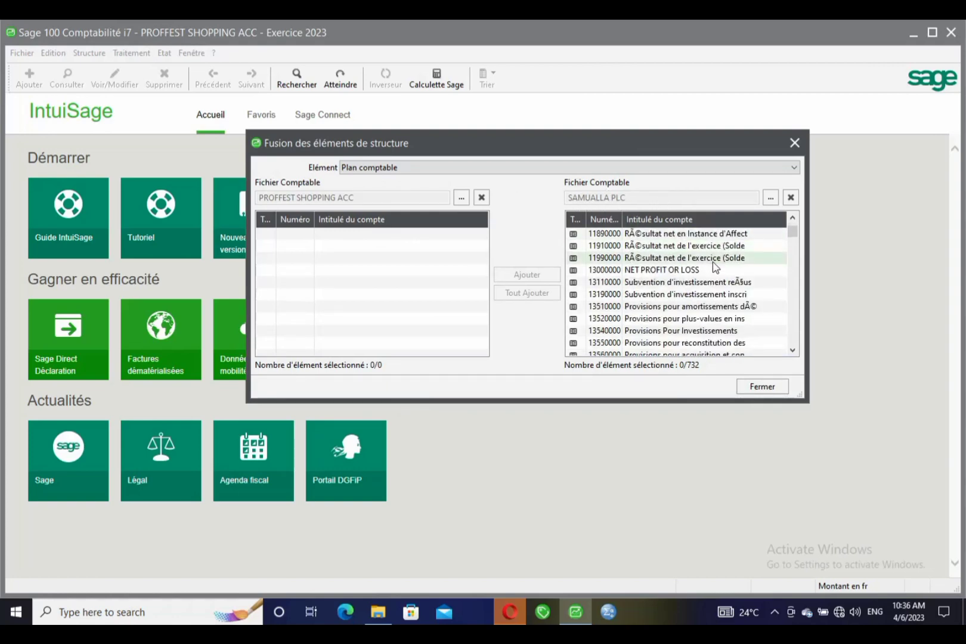
scroll(715, 268, "down", 7)
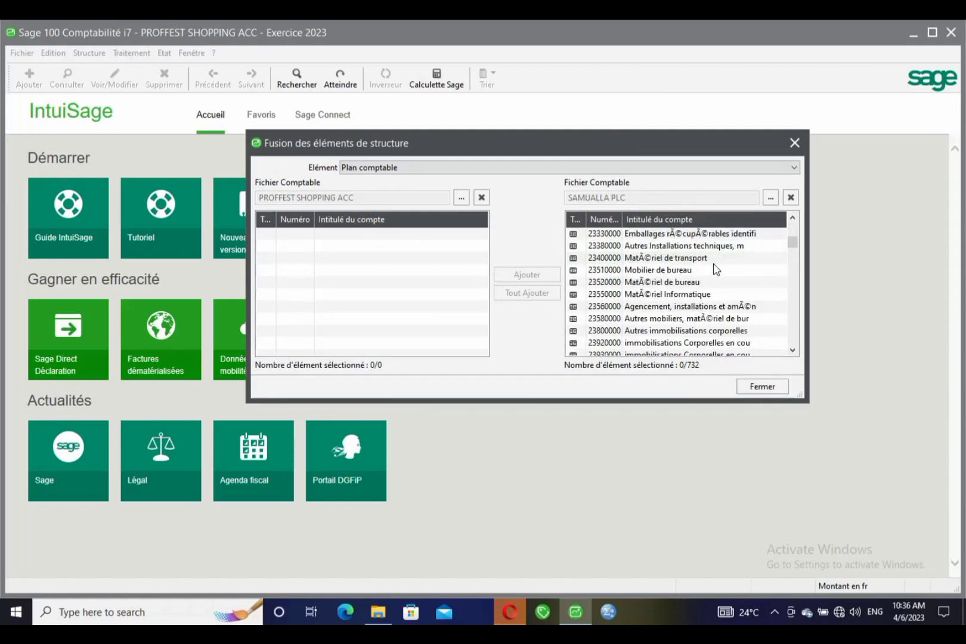
scroll(715, 268, "up", 10)
scroll(715, 269, "up", 12)
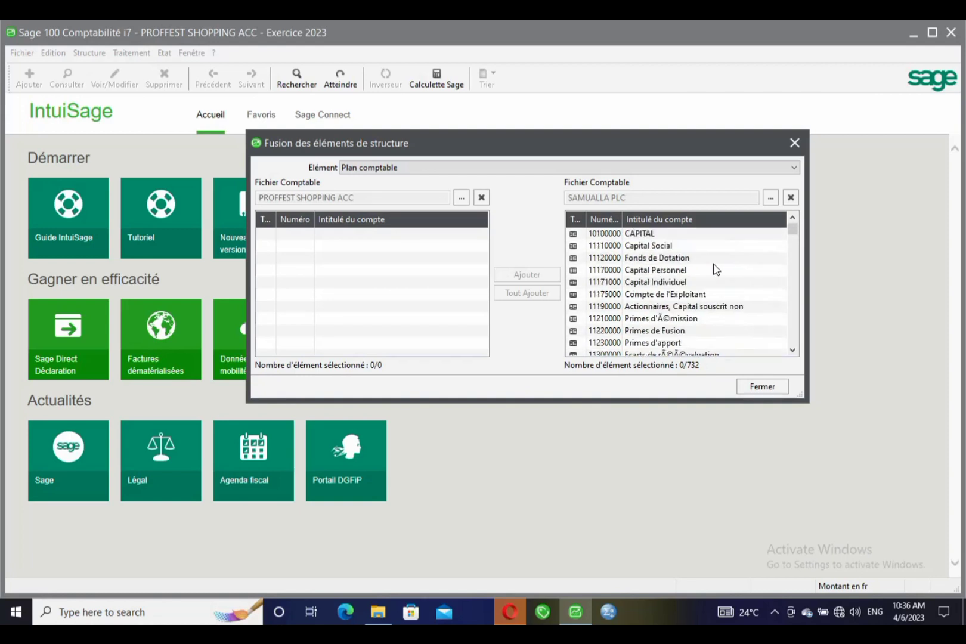
Add all Plan comptable accounts from SAMUALLA PLC to PROFFEST SHOPPING ACC, agreeing to copy general accounts with missing third parties for all following elements
left_click(670, 235)
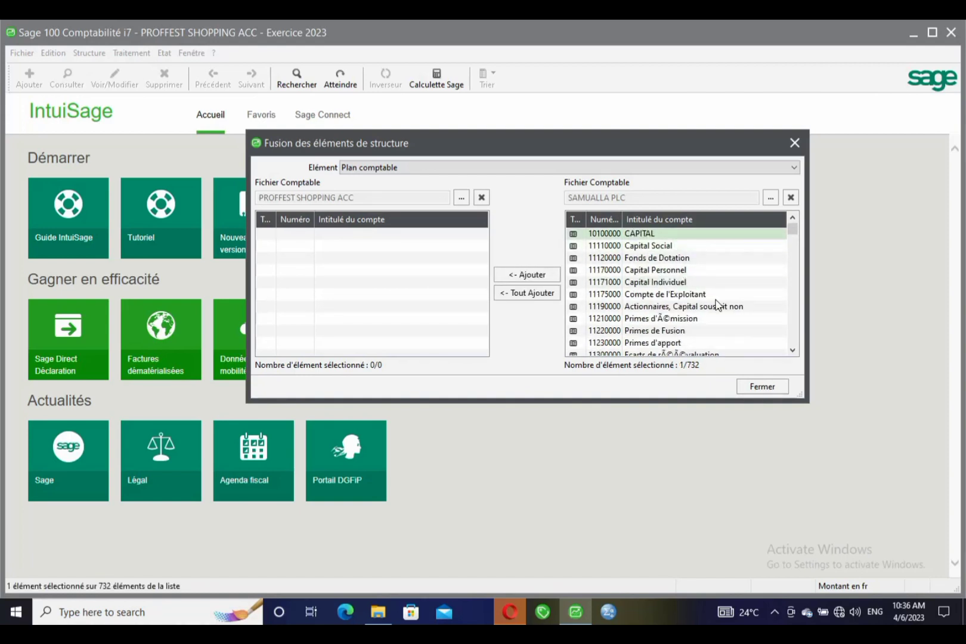
scroll(719, 306, "down", 8)
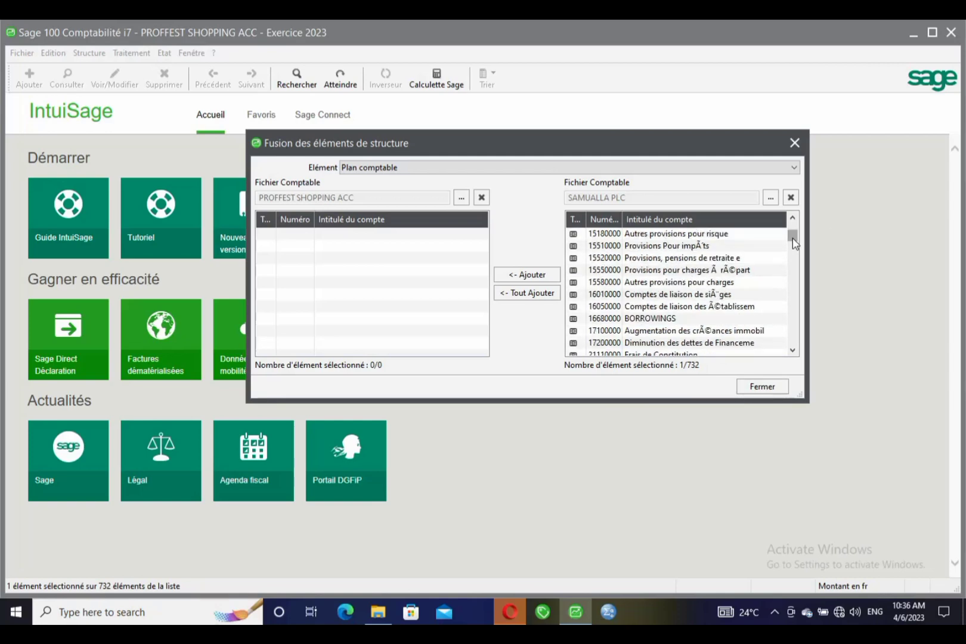
left_click_drag(793, 238, 802, 381)
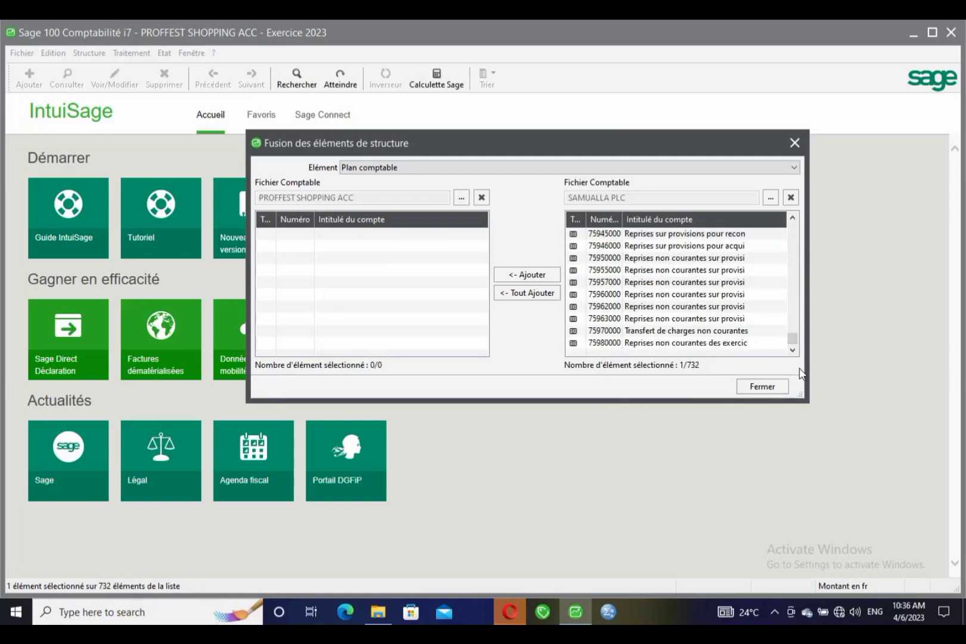
left_click(669, 348, "shift")
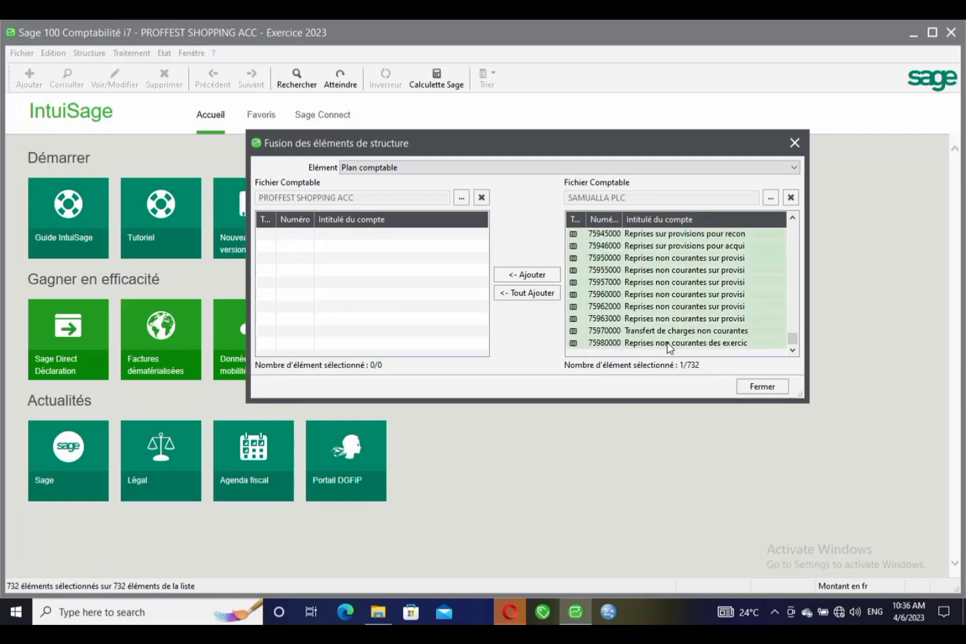
left_click(735, 306)
scroll(686, 294, "up", 6)
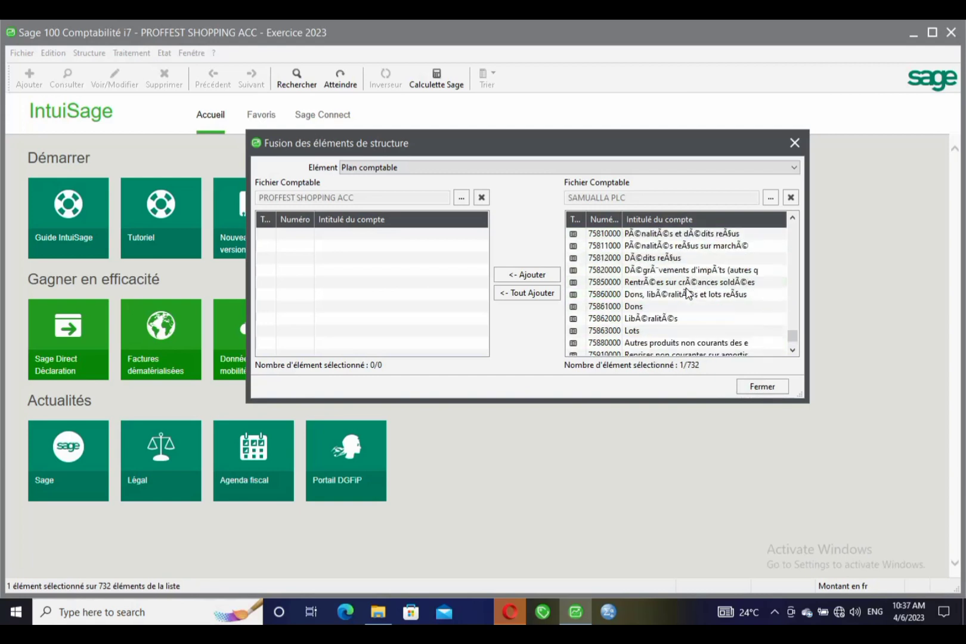
left_click(527, 294)
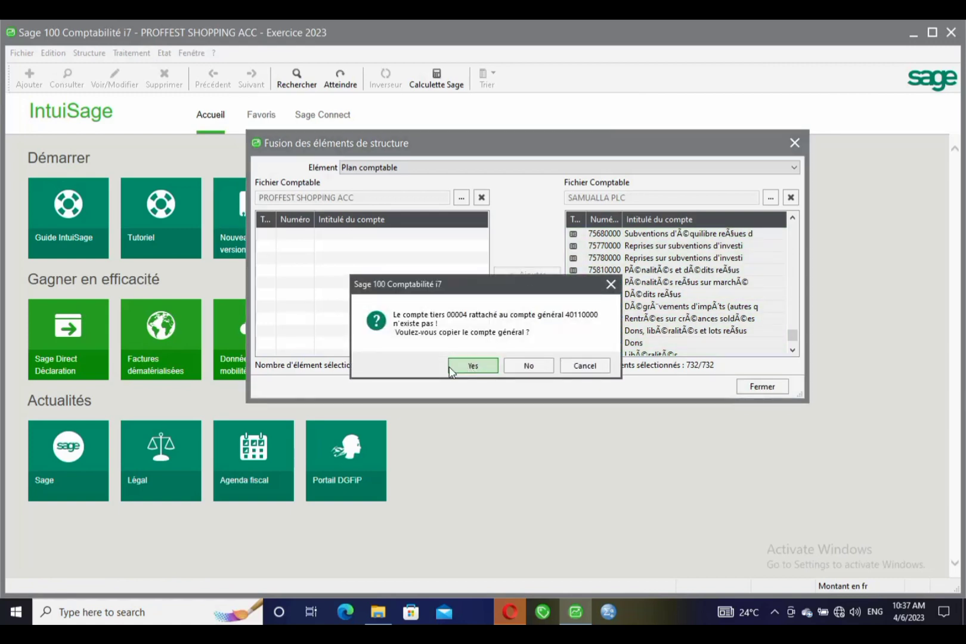
left_click(477, 368)
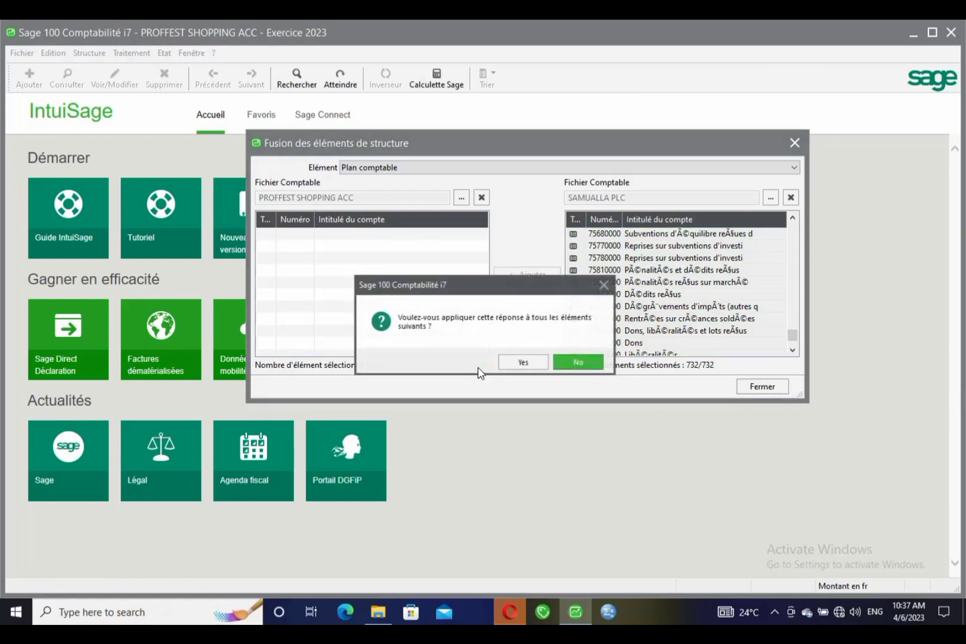
left_click(518, 362)
left_click(441, 362)
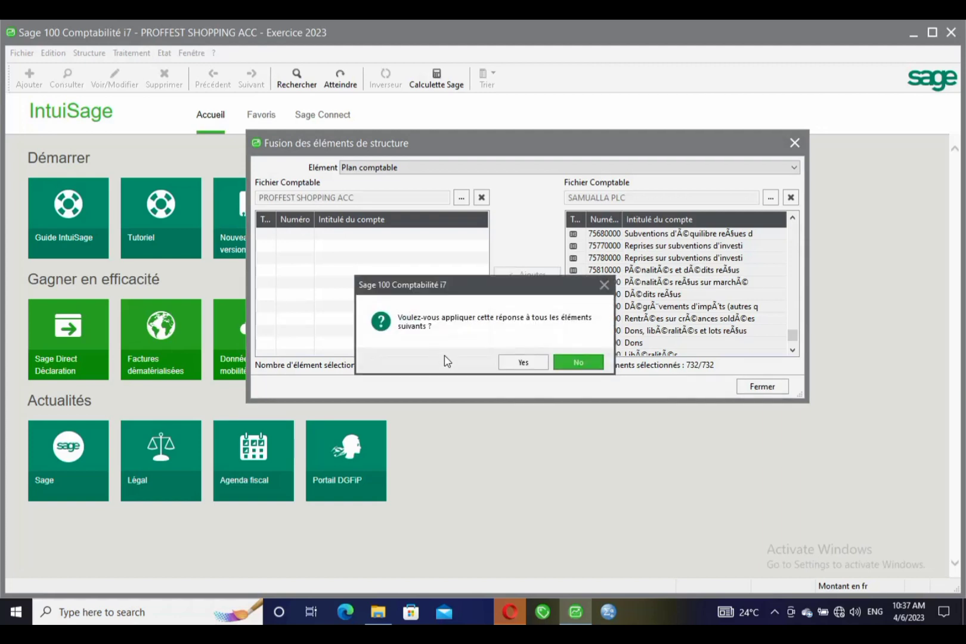
left_click(523, 362)
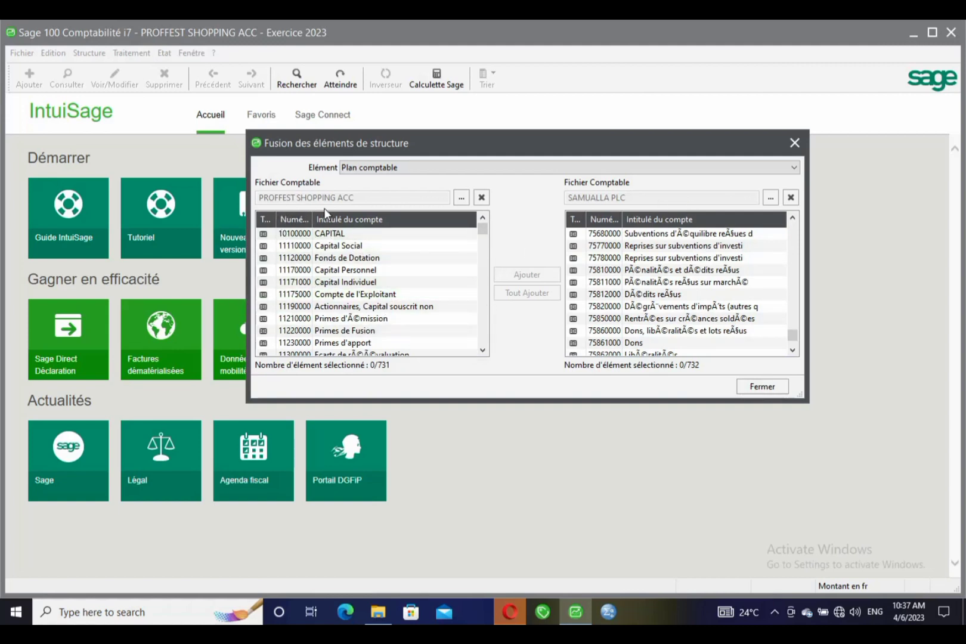
Switch the merge element to Plan tiers and add all third-party accounts from SAMUALLA PLC to PROFFEST SHOPPING ACC
scroll(673, 269, "down", 3)
scroll(674, 280, "up", 15)
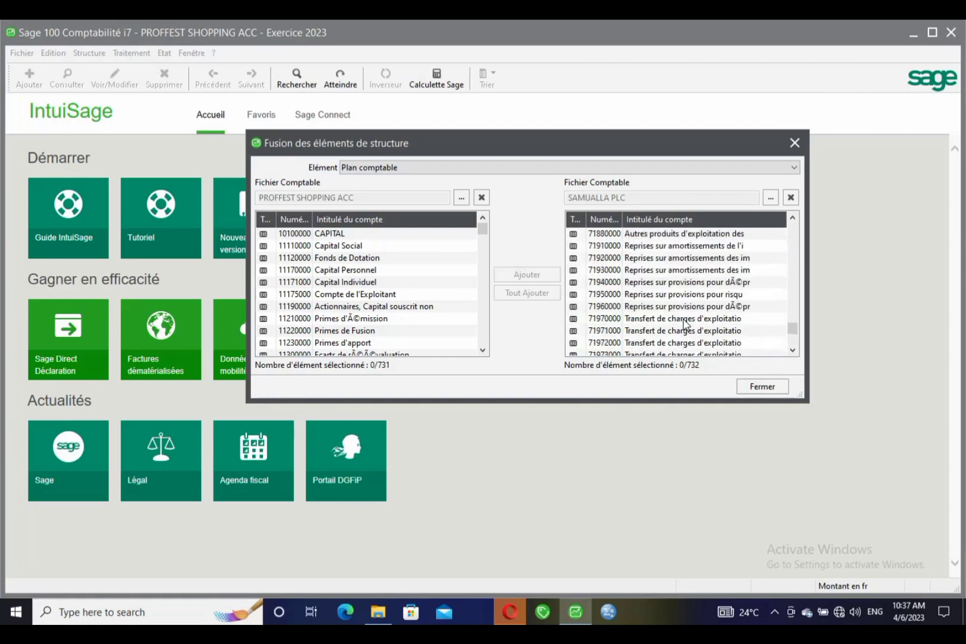
left_click_drag(793, 329, 791, 222)
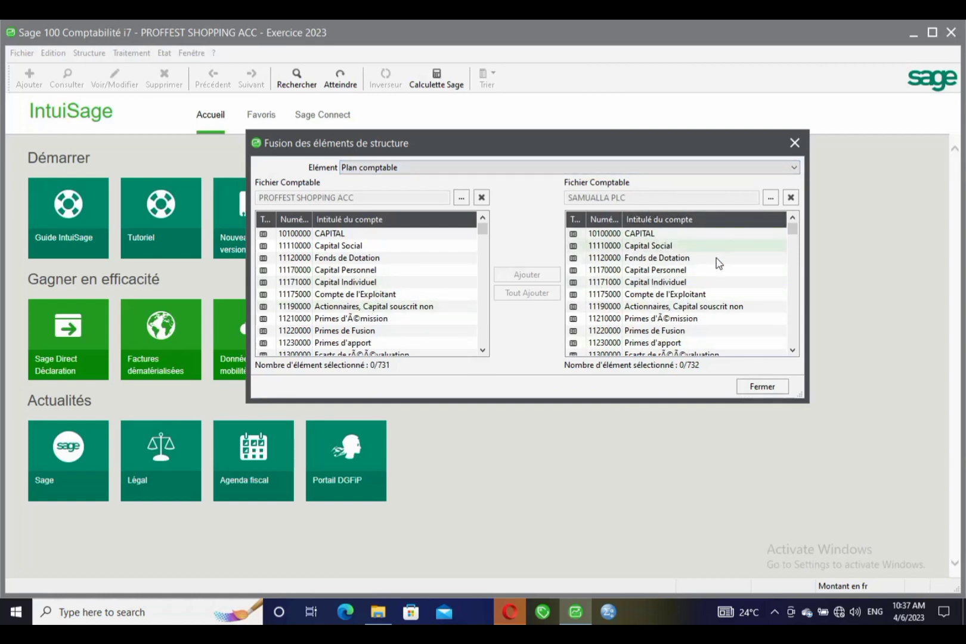
left_click(779, 165)
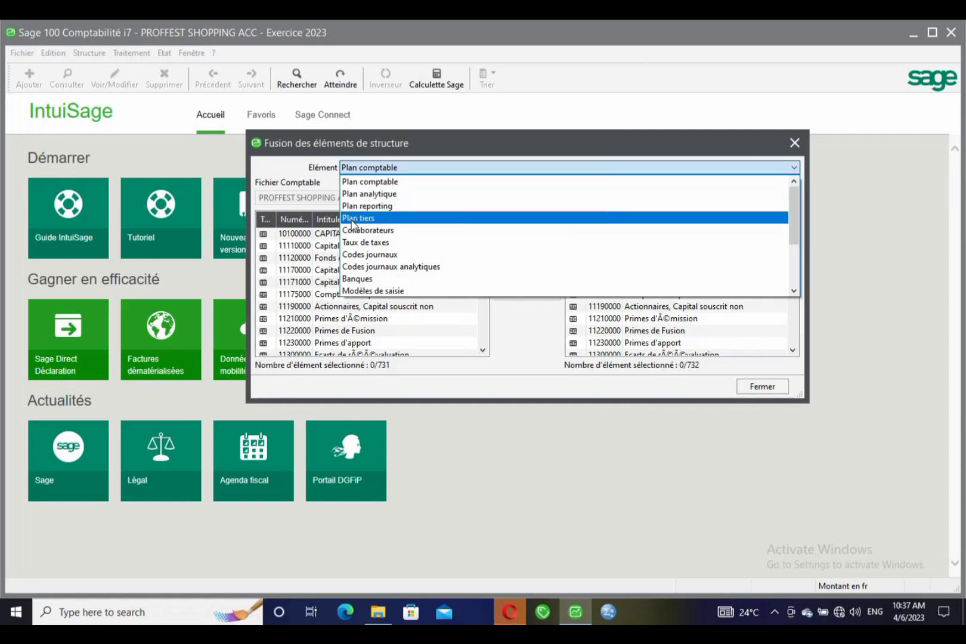
left_click(352, 220)
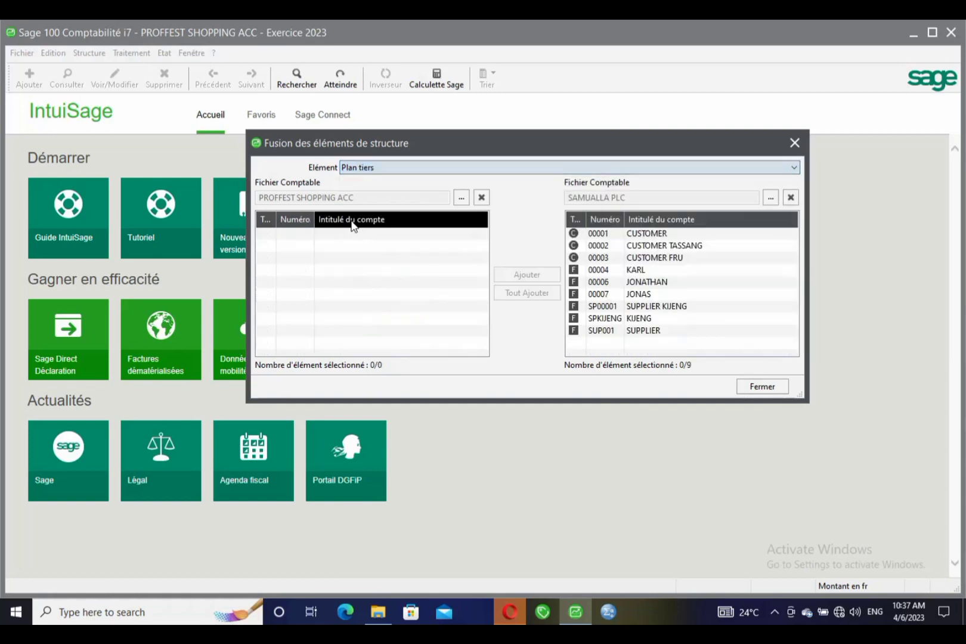
left_click(646, 236)
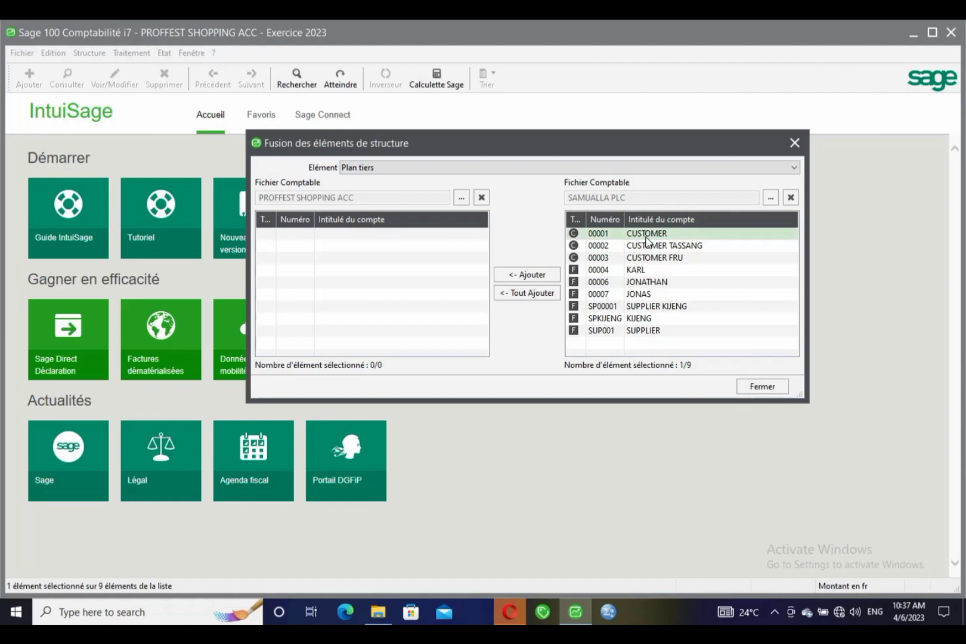
left_click(517, 294)
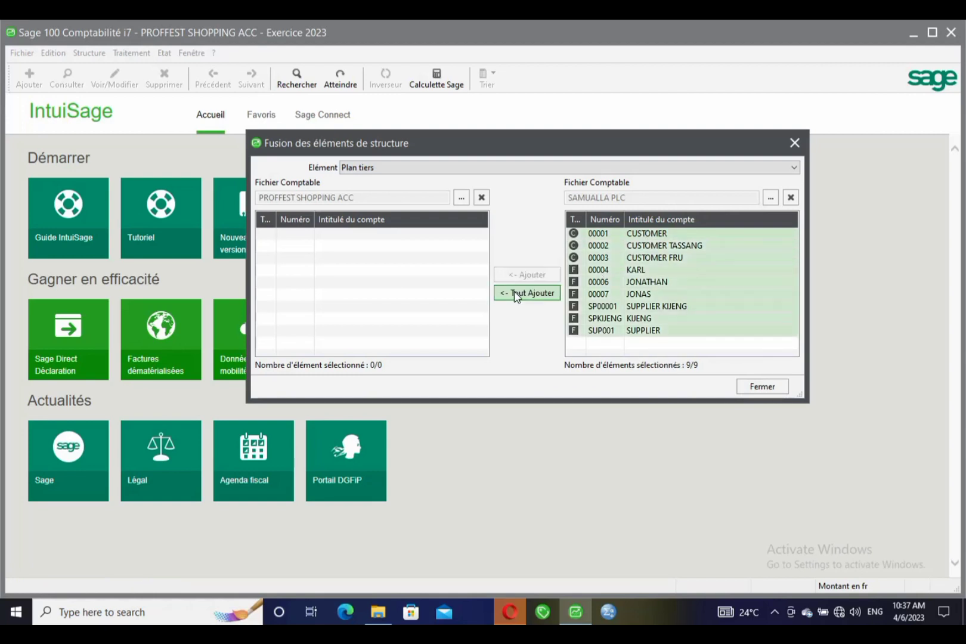
Switch the merge element to Taux de taxes and add all SAMUALLA PLC tax rates to PROFFEST SHOPPING ACC
left_click(525, 172)
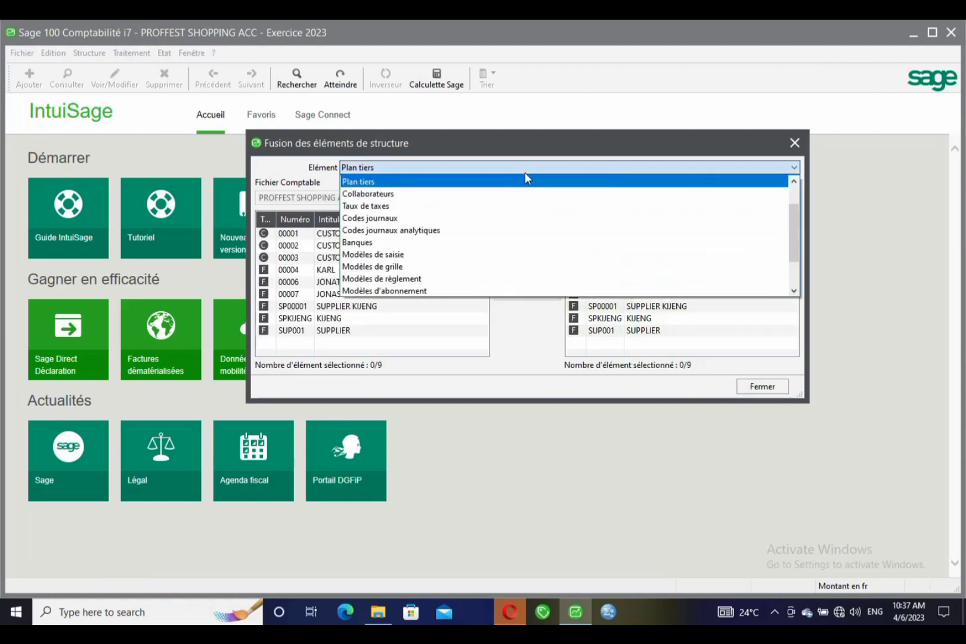
left_click(444, 206)
left_click(674, 247)
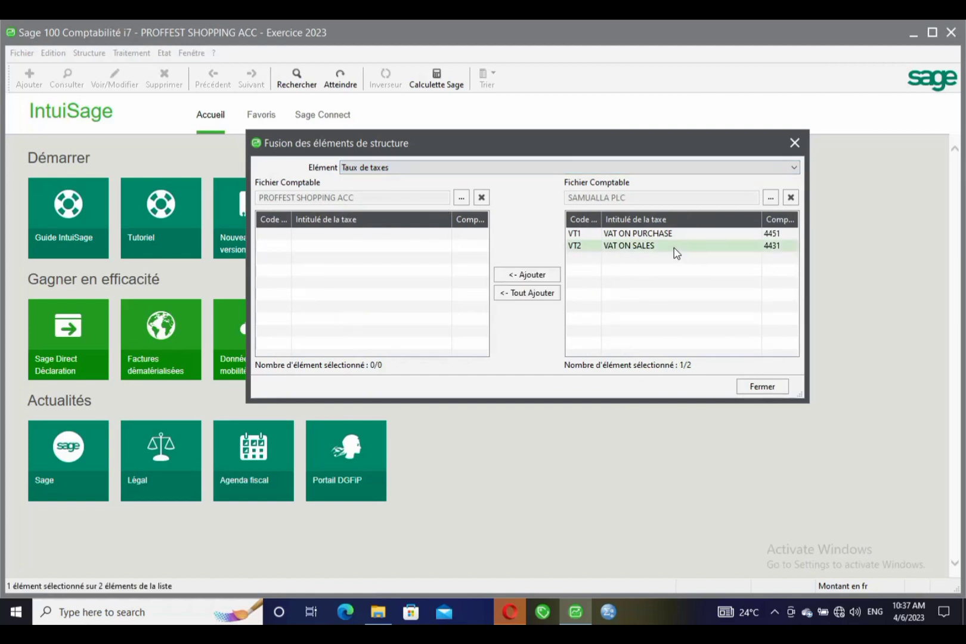
left_click(529, 292)
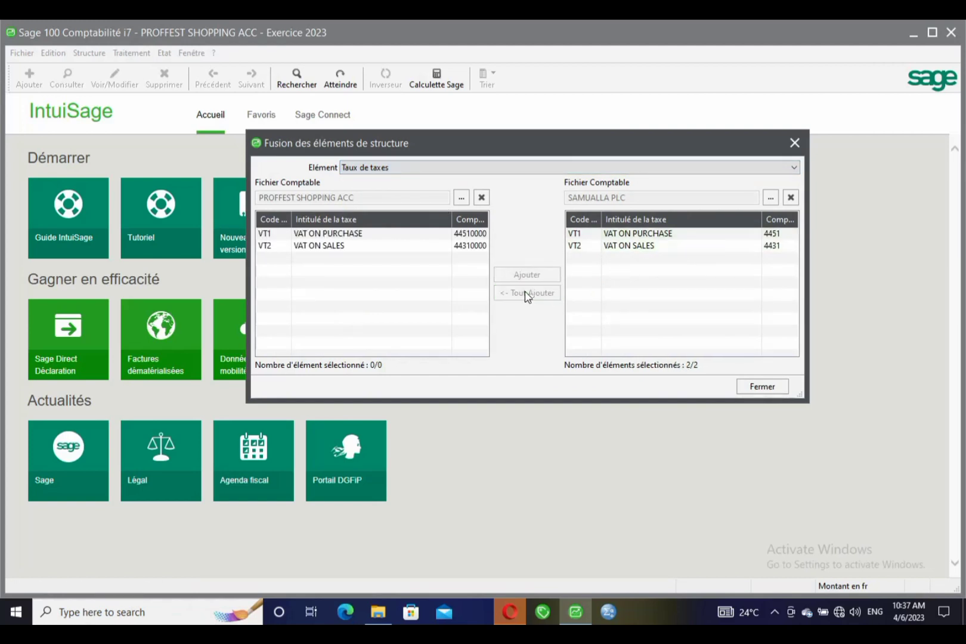
Switch the merge element to Codes journaux and add all SAMUALLA PLC journals to PROFFEST SHOPPING ACC
left_click(504, 167)
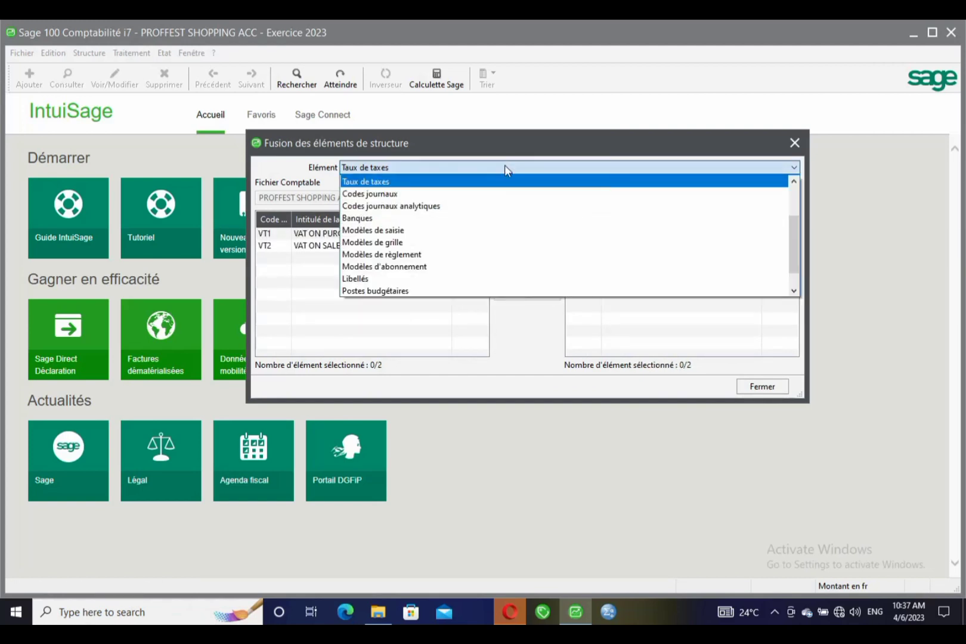
left_click(421, 195)
left_click(656, 294)
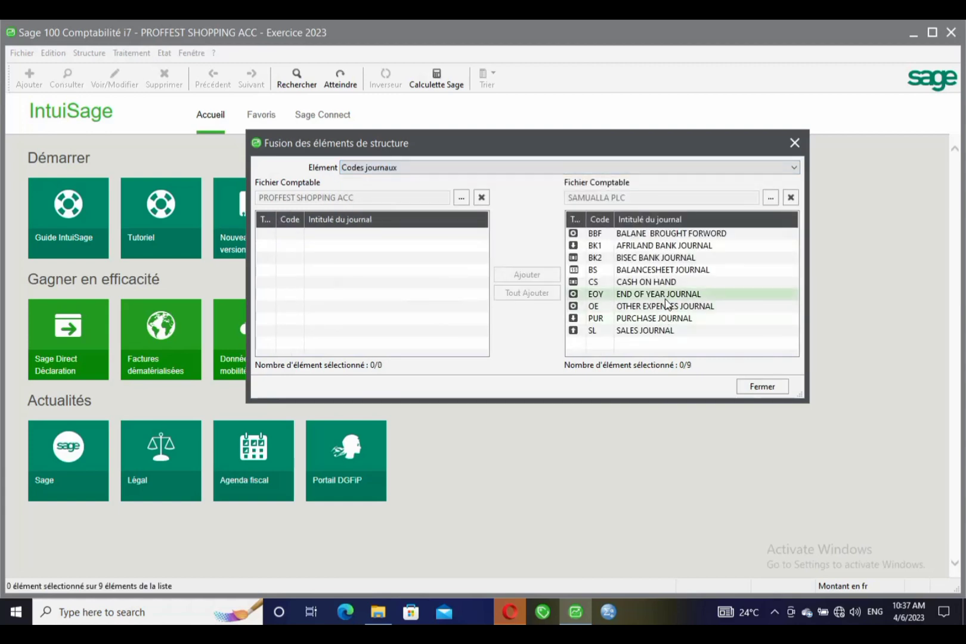
left_click(512, 293)
Check which other element types can be merged, and close the Fusion des éléments de structure window
left_click(529, 168)
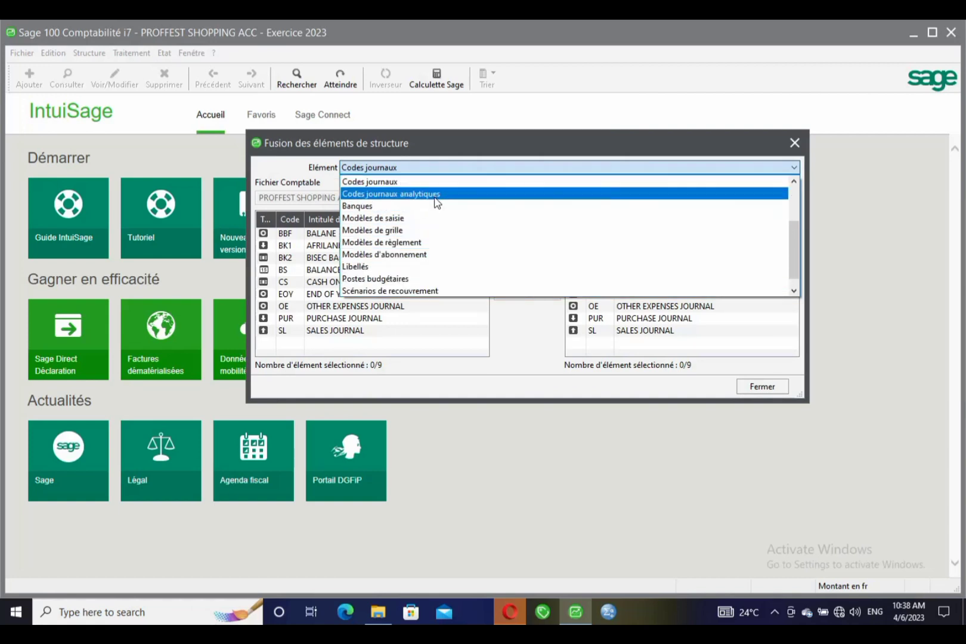
scroll(428, 203, "up", 2)
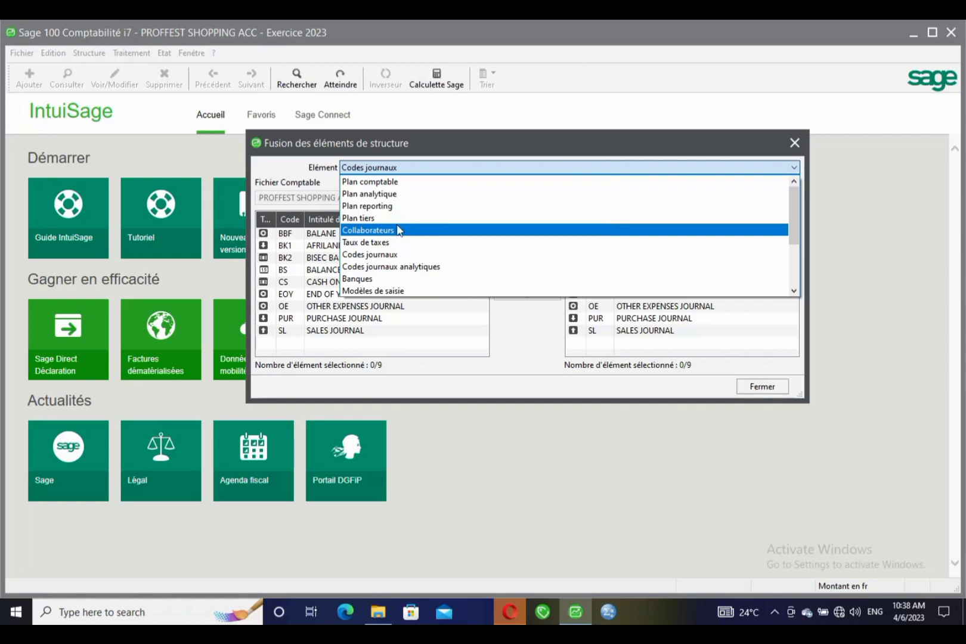
left_click(540, 316)
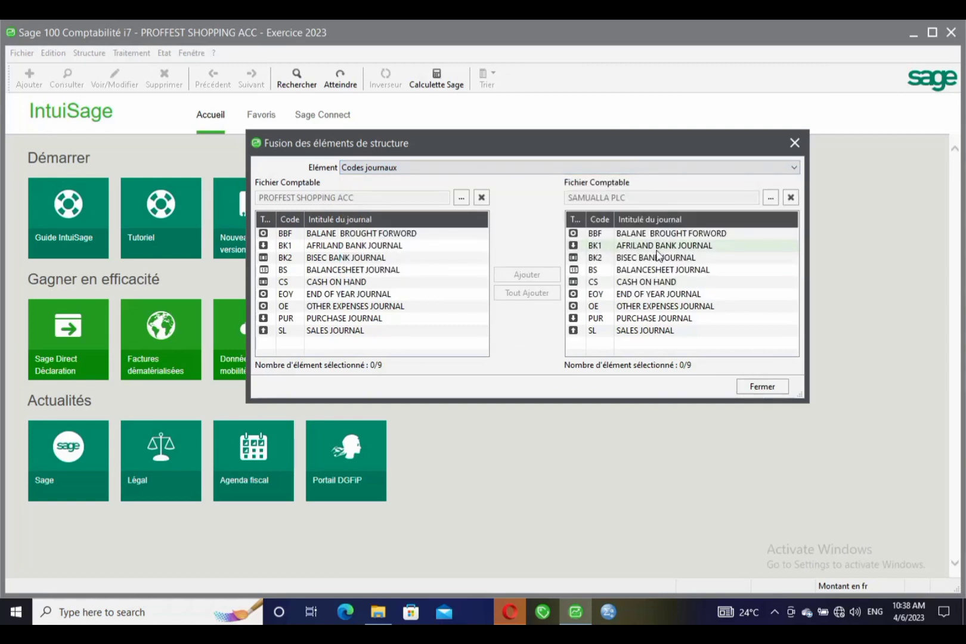
left_click(684, 173)
left_click(546, 367)
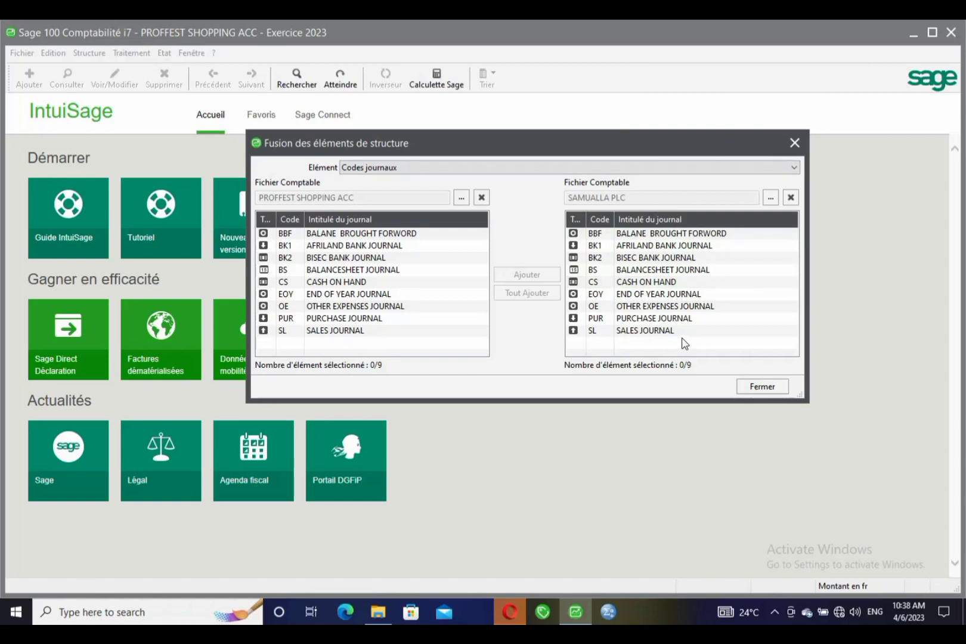
left_click(763, 387)
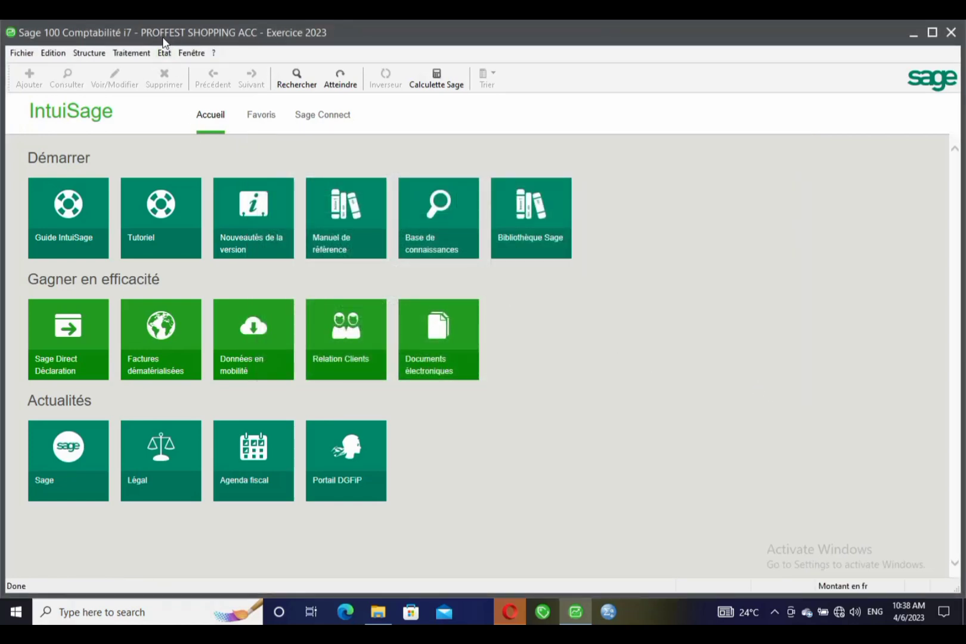
Check the merged entries of PROFFEST SHOPPING ACC in the Plan comptable, Plan tiers, Taux de taxes and Codes journaux lists
left_click(99, 55)
left_click(104, 68)
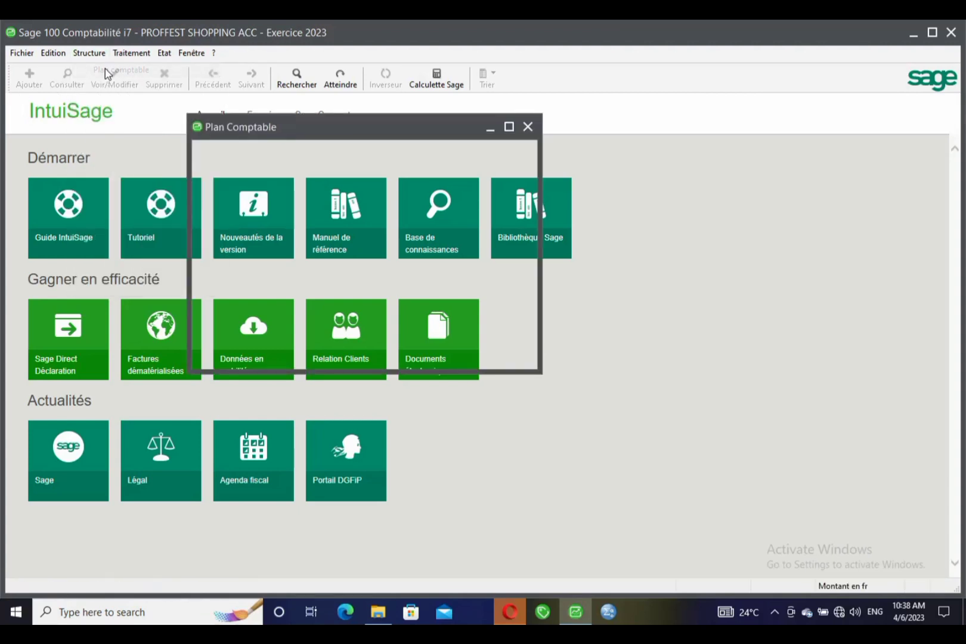
left_click(89, 53)
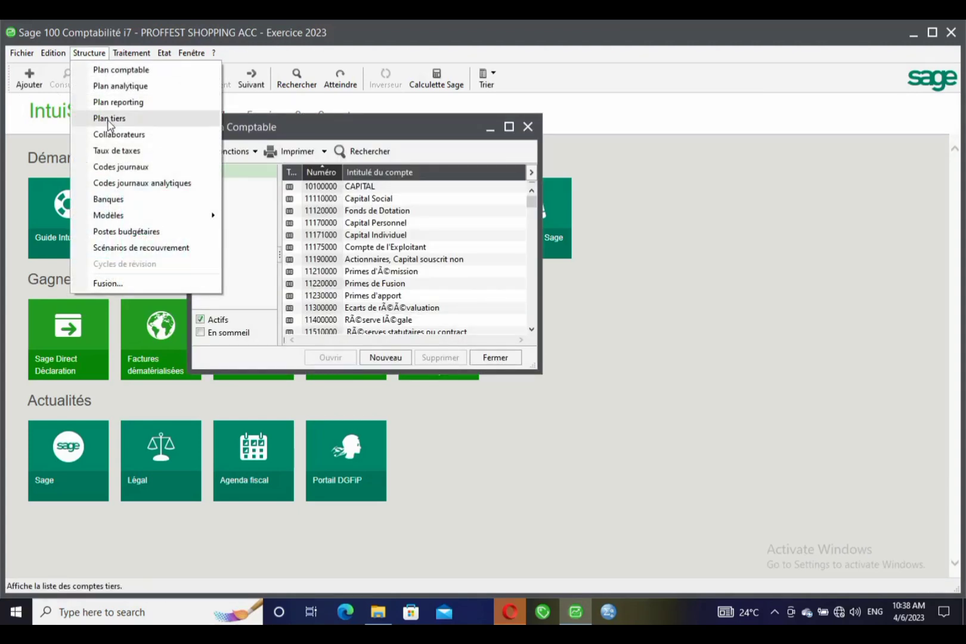
left_click(110, 119)
left_click(101, 55)
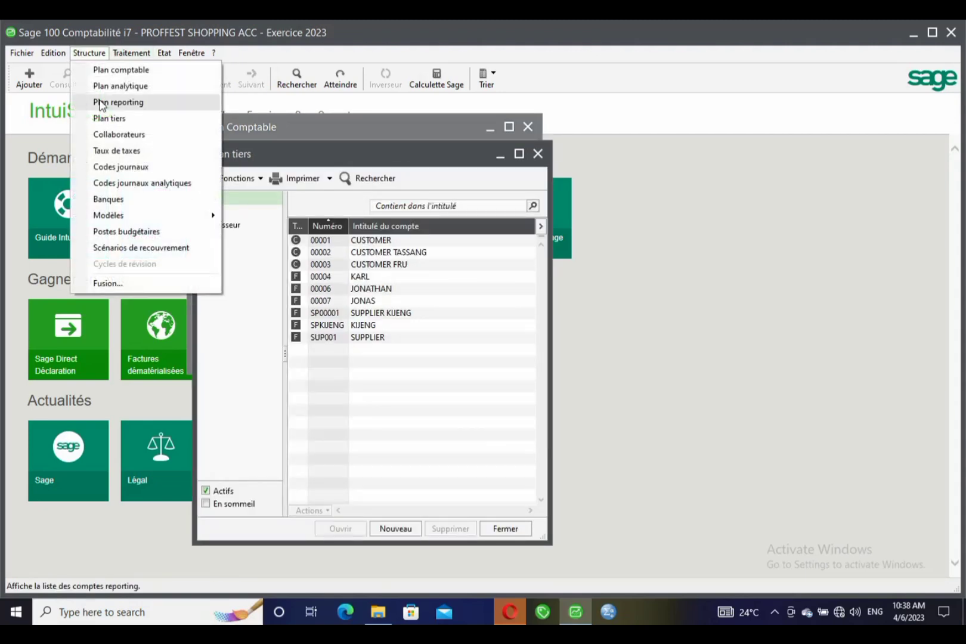
left_click(127, 151)
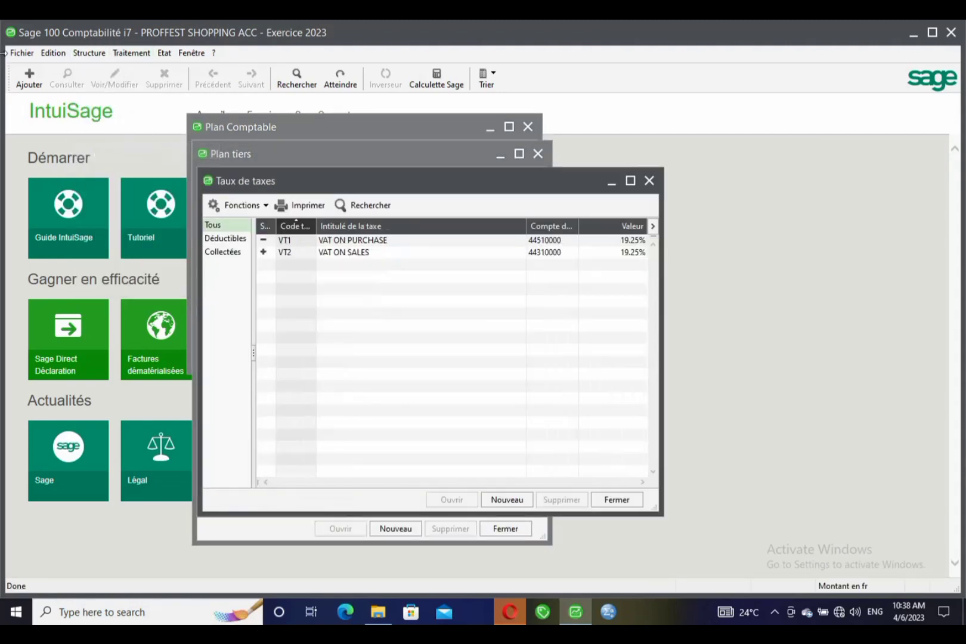
left_click(85, 55)
left_click(131, 166)
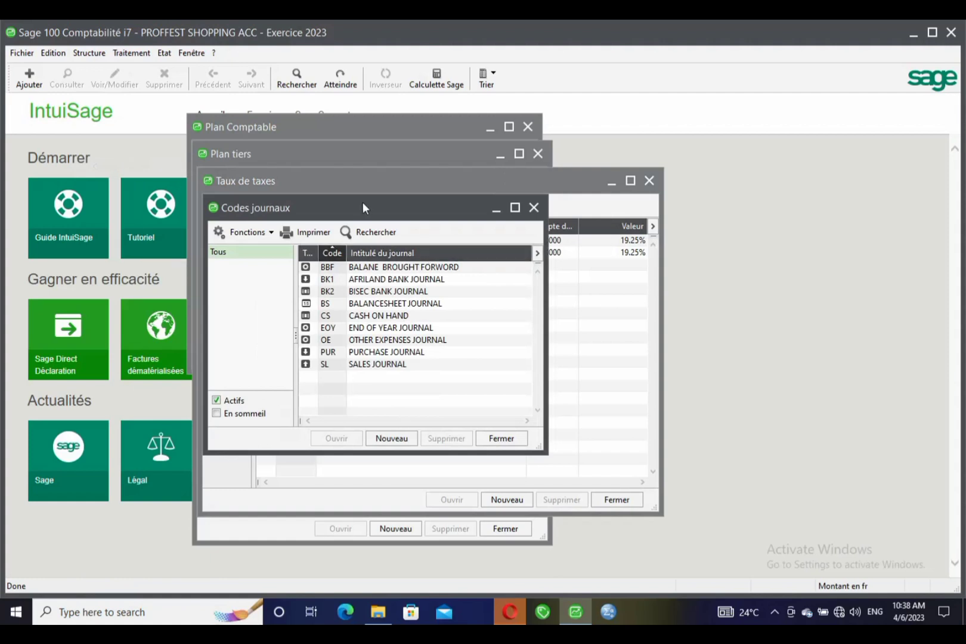
left_click_drag(361, 206, 516, 271)
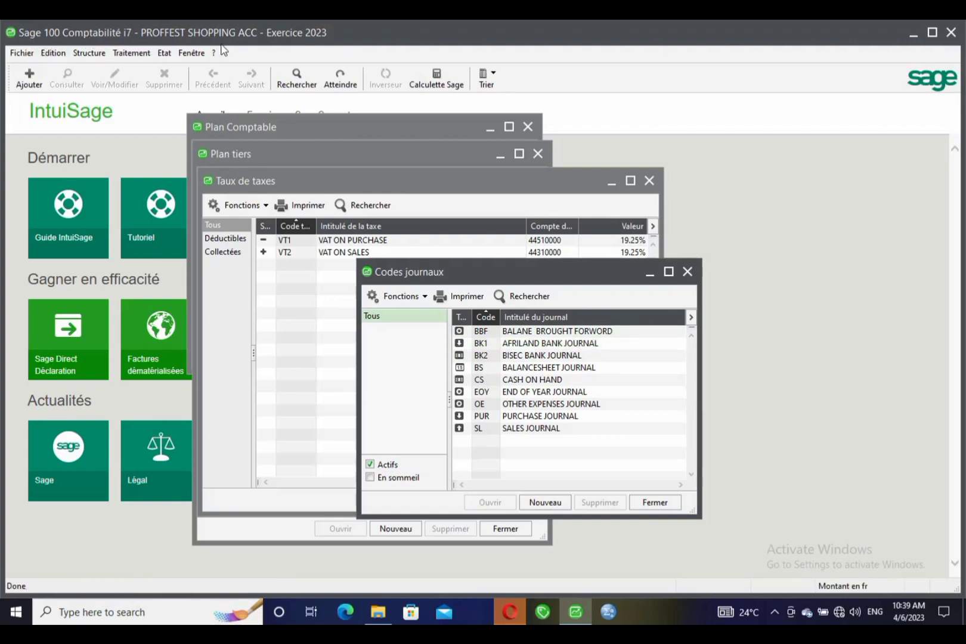
left_click(99, 53)
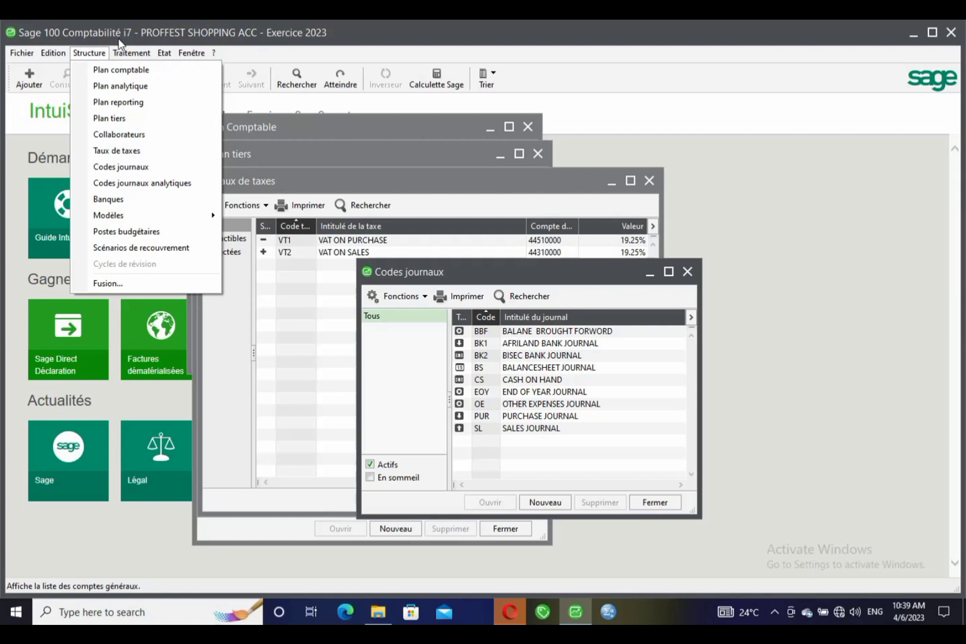
left_click(743, 175)
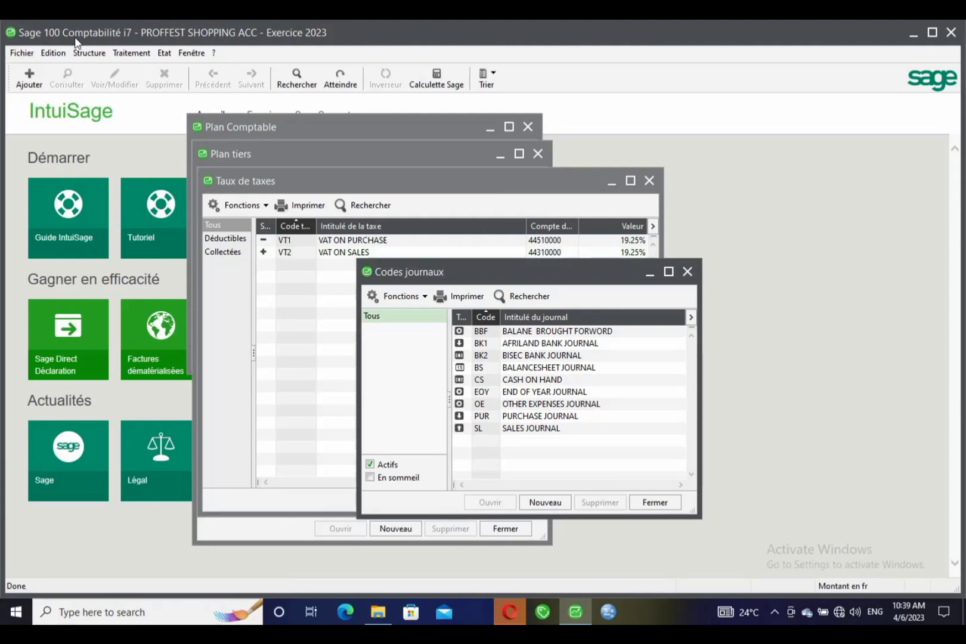
Close the accounting program and open the PROFFEST SHOPPING COM file from its folder as Administrateur
left_click(951, 33)
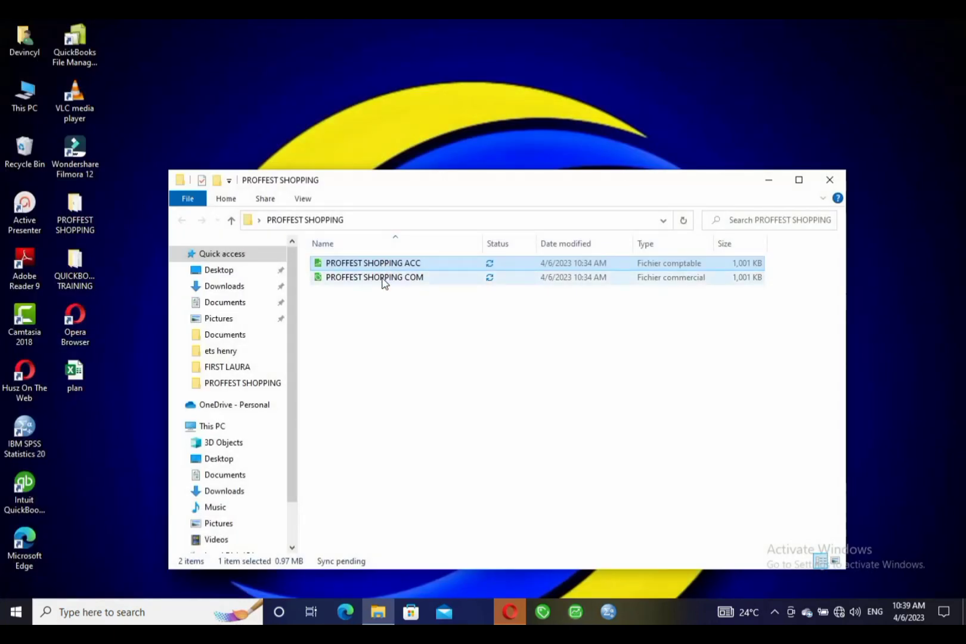
left_click(383, 282)
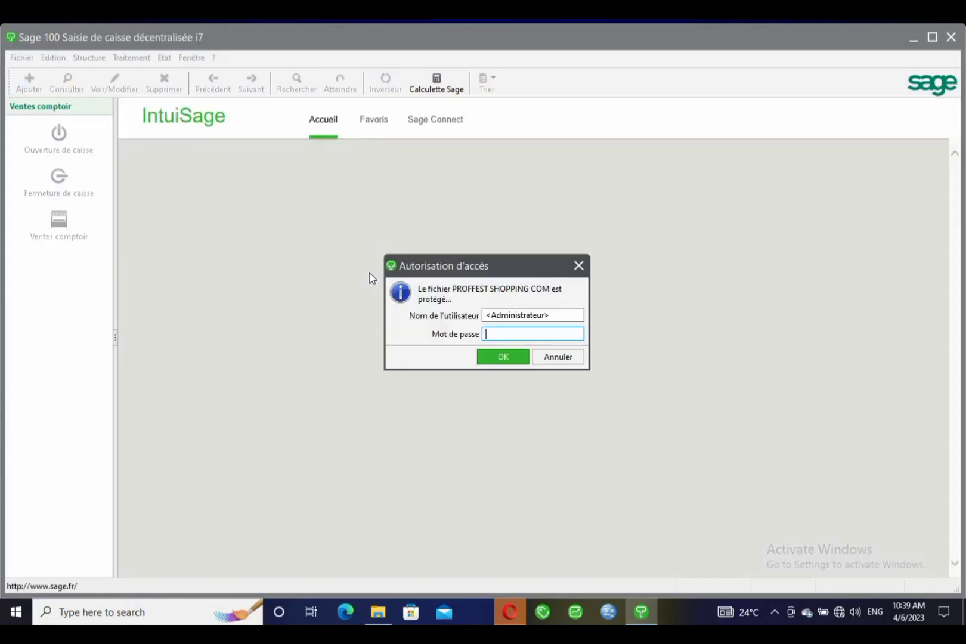
left_click(493, 357)
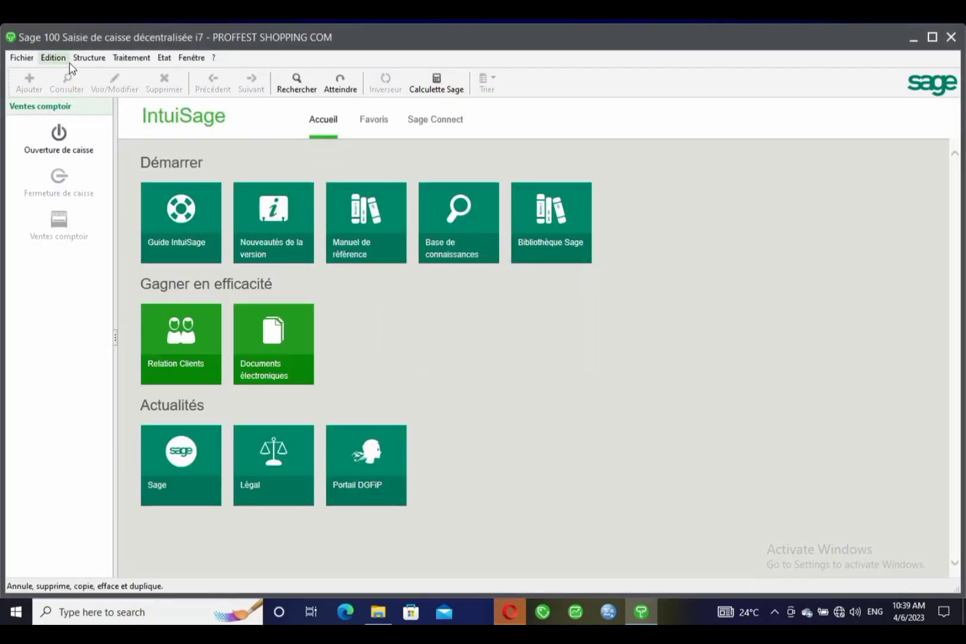
Display the Plan comptable of PROFFEST SHOPPING COM and move its window aside to check the accounts
left_click(88, 58)
mouse_move(109, 131)
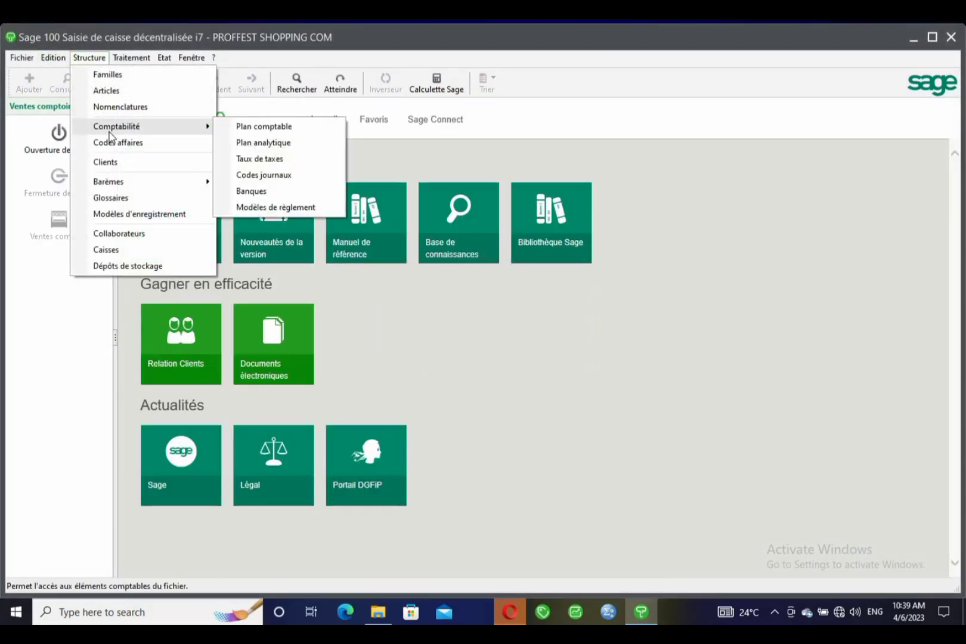
left_click(273, 127)
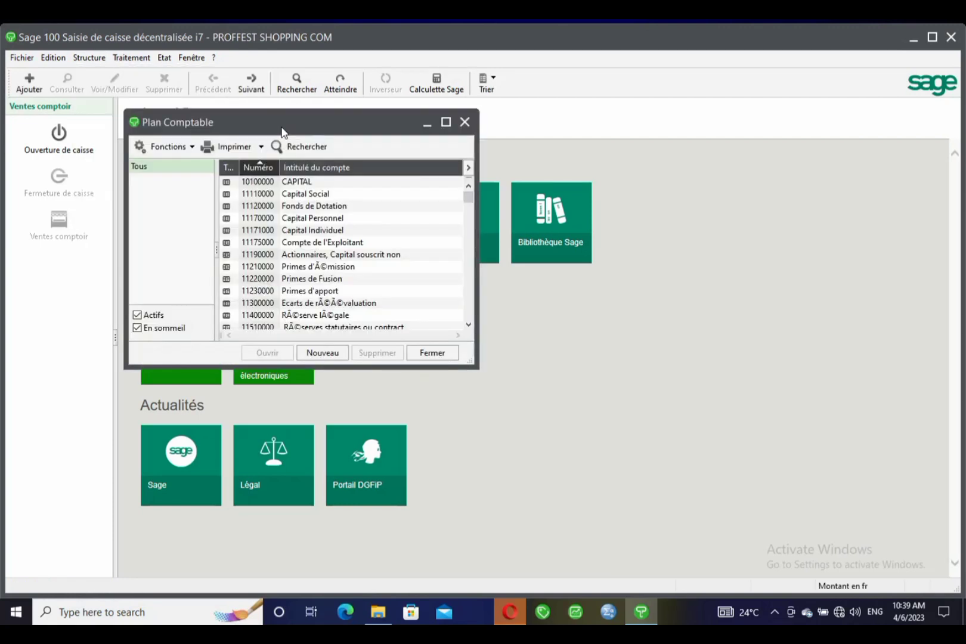
left_click_drag(348, 126, 617, 135)
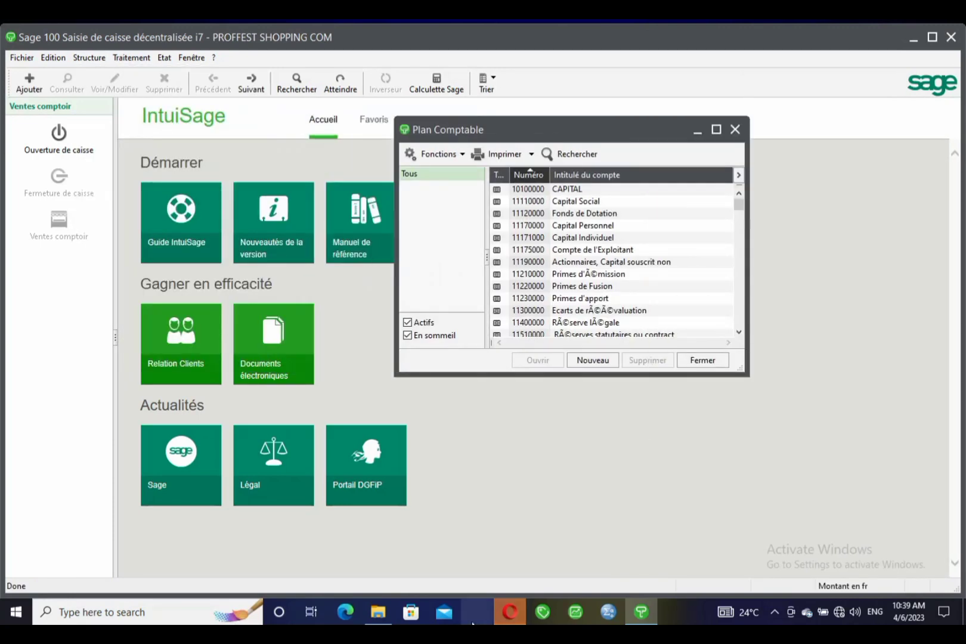
Look at the ACC and COM files in the PROFFEST SHOPPING folder, and close the folder and the Plan comptable
left_click(382, 604)
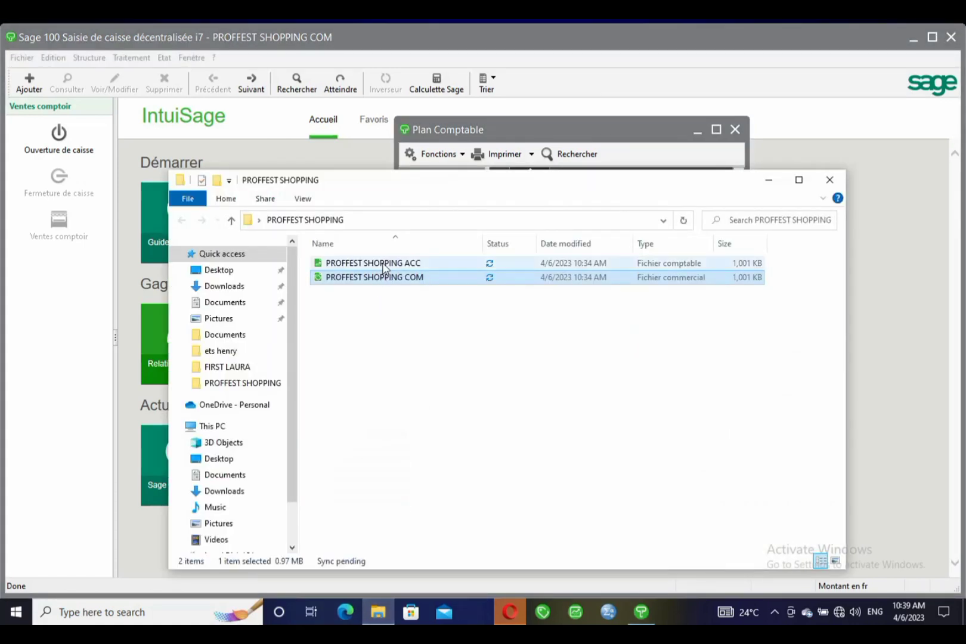
left_click(384, 263)
left_click(384, 280)
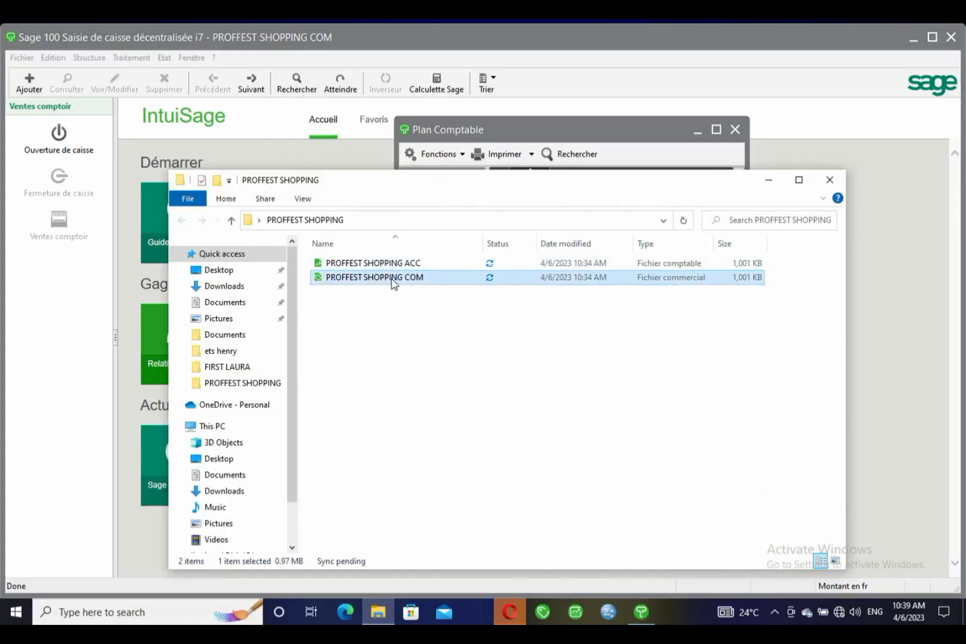
left_click(391, 265)
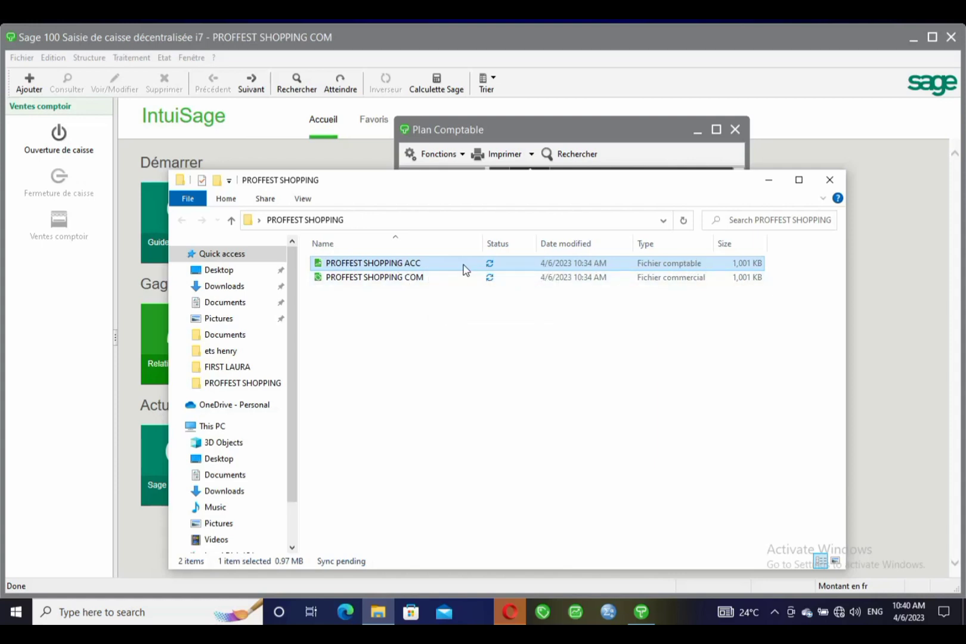
left_click(354, 283)
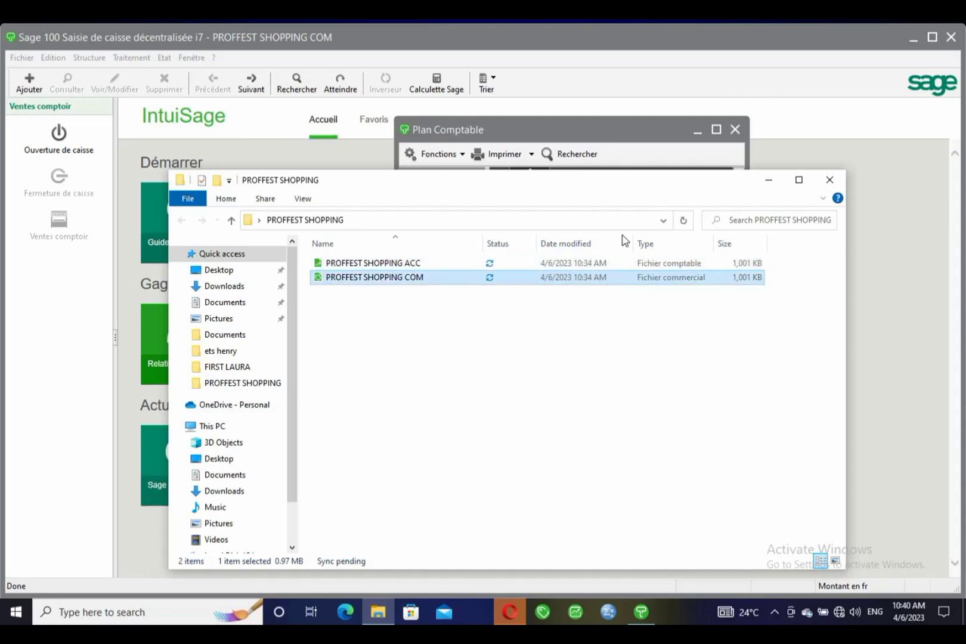
left_click(828, 180)
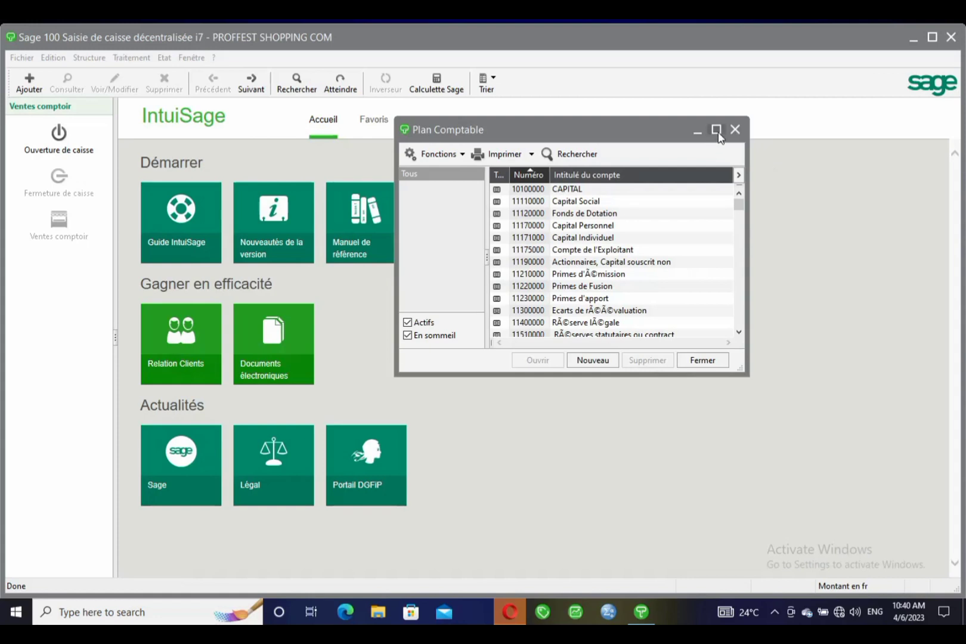
left_click(739, 130)
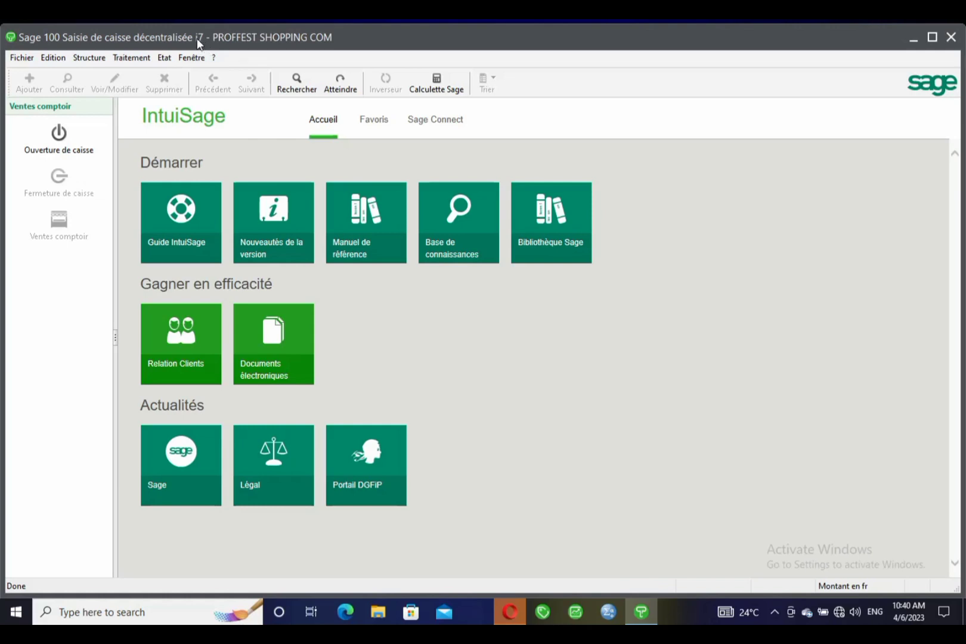
Browse to the PROFFEST SHOPPING folder on the Desktop and close Sage 100 Saisie de caisse décentralisée
left_click(378, 620)
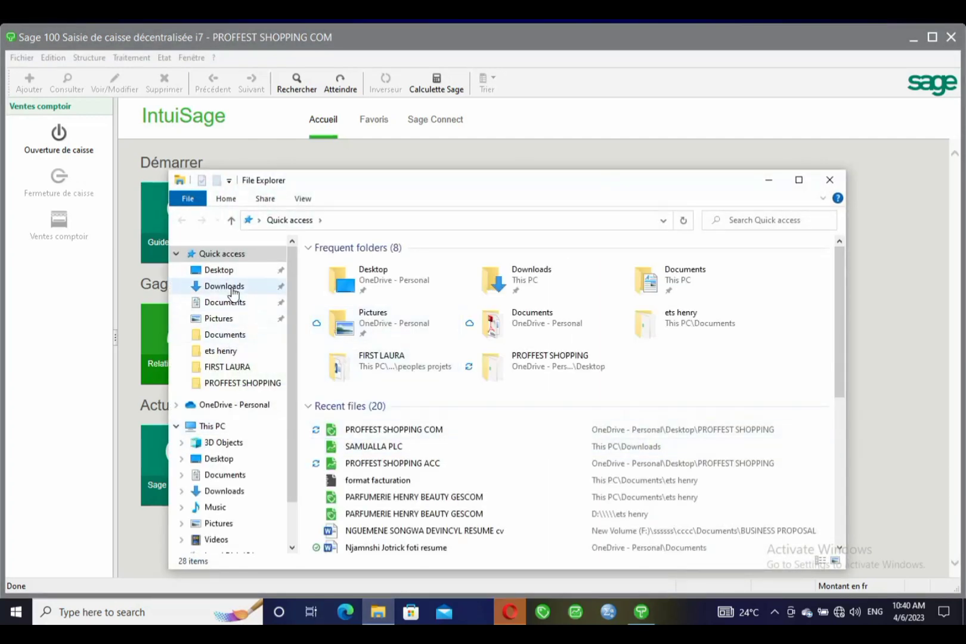
left_click(220, 270)
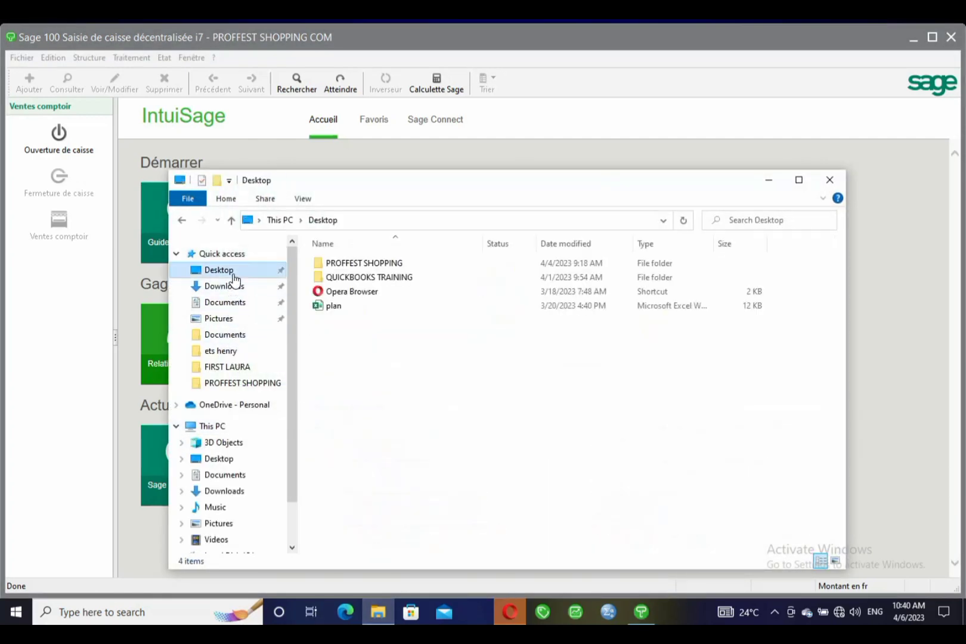
double_click(391, 268)
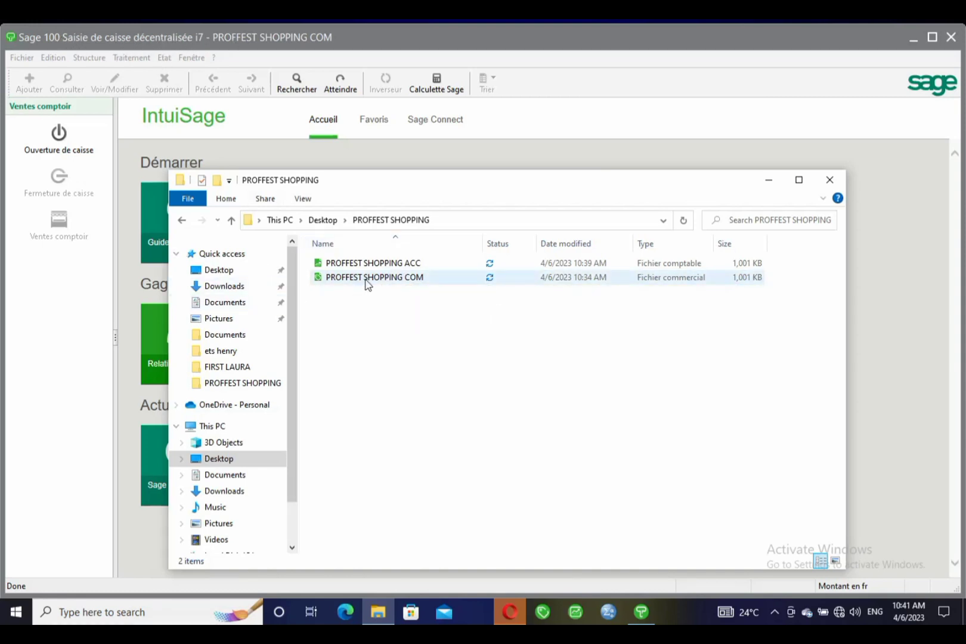
left_click(951, 37)
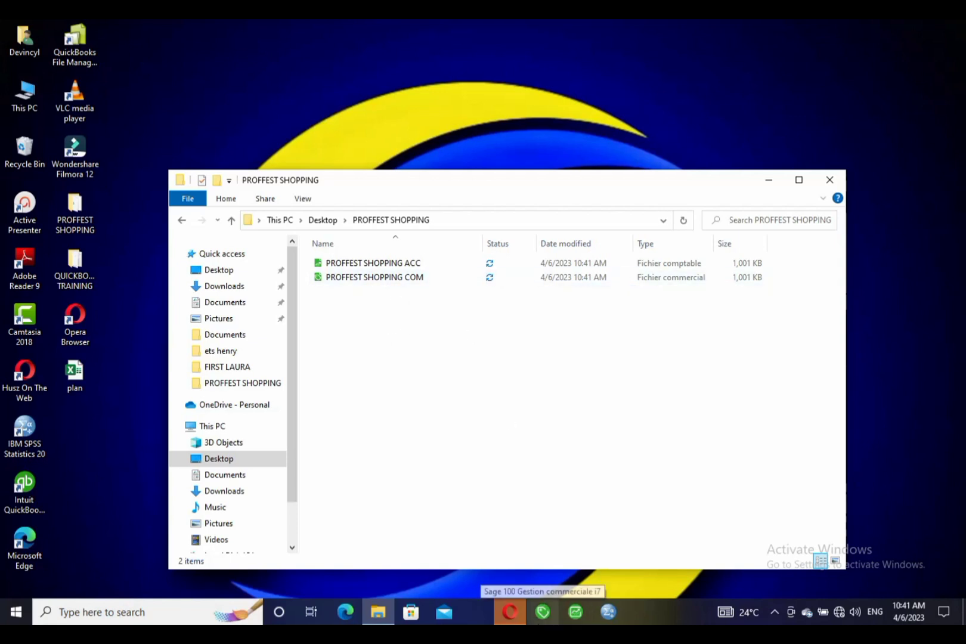
Start Sage 100 Gestion commerciale i7 and open PROFFEST SHOPPING COM in it as Administrateur
left_click(542, 611)
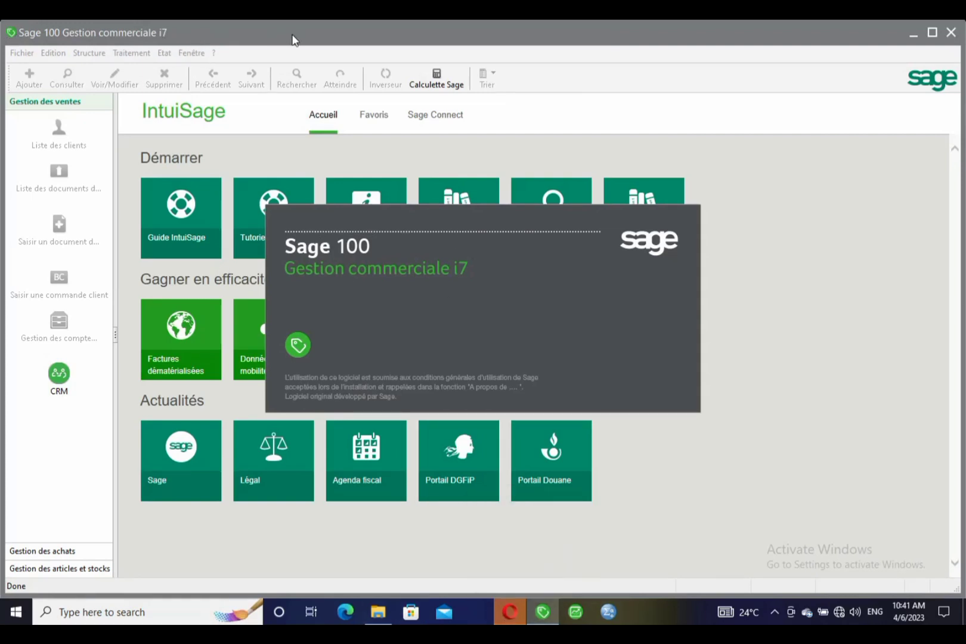
left_click(19, 52)
left_click(41, 87)
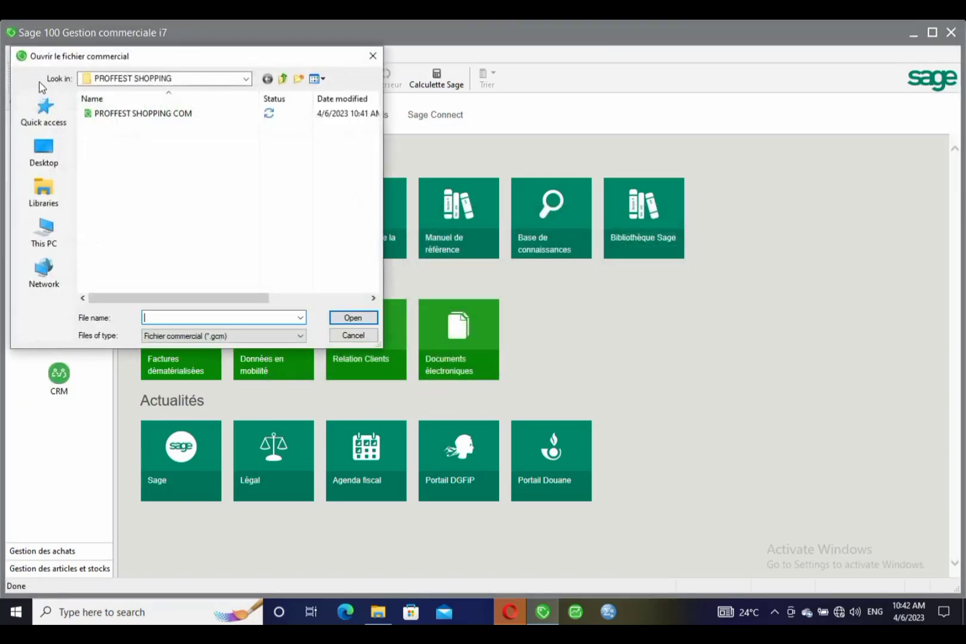
double_click(149, 114)
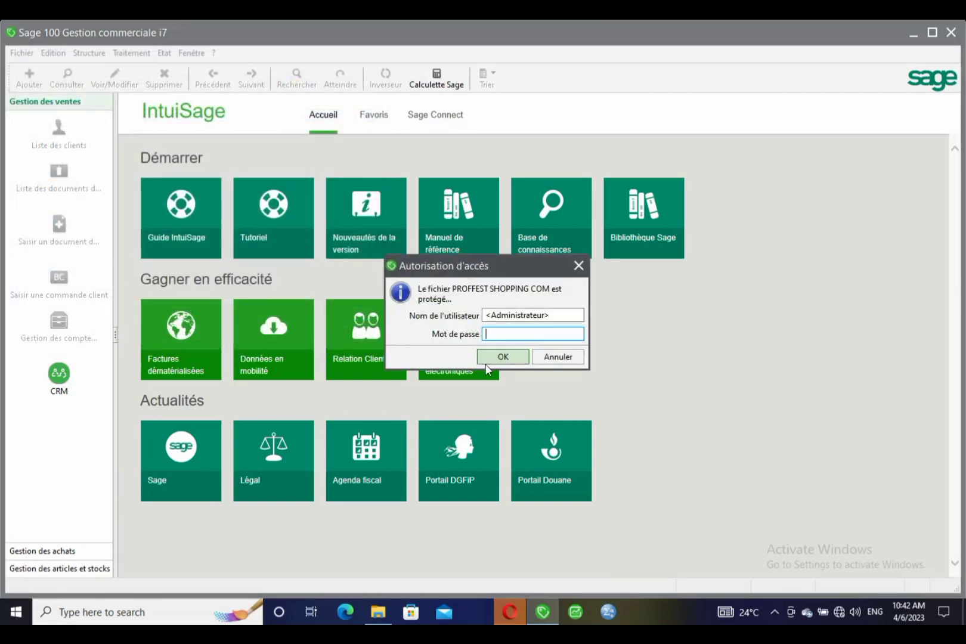
left_click(489, 357)
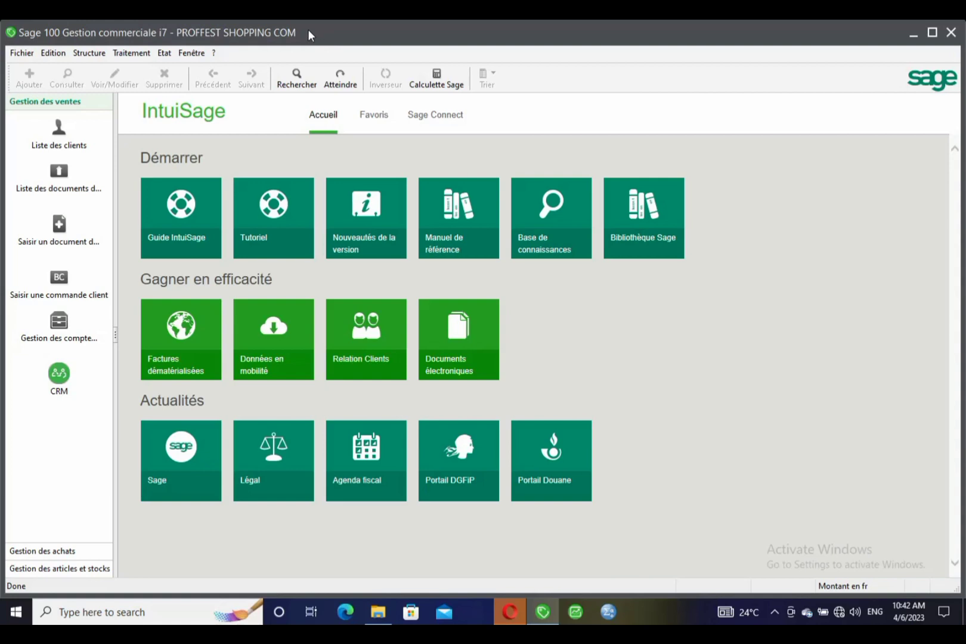
Display the Plan comptable, Taux de taxes and Codes journaux lists of the commercial file to check their entries
left_click(89, 53)
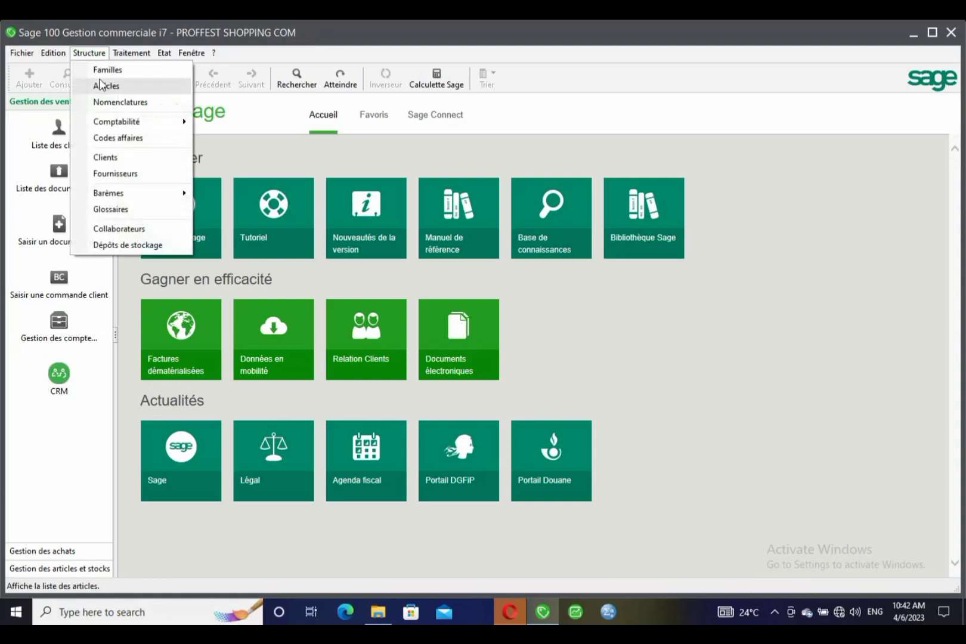
mouse_move(110, 123)
left_click(237, 124)
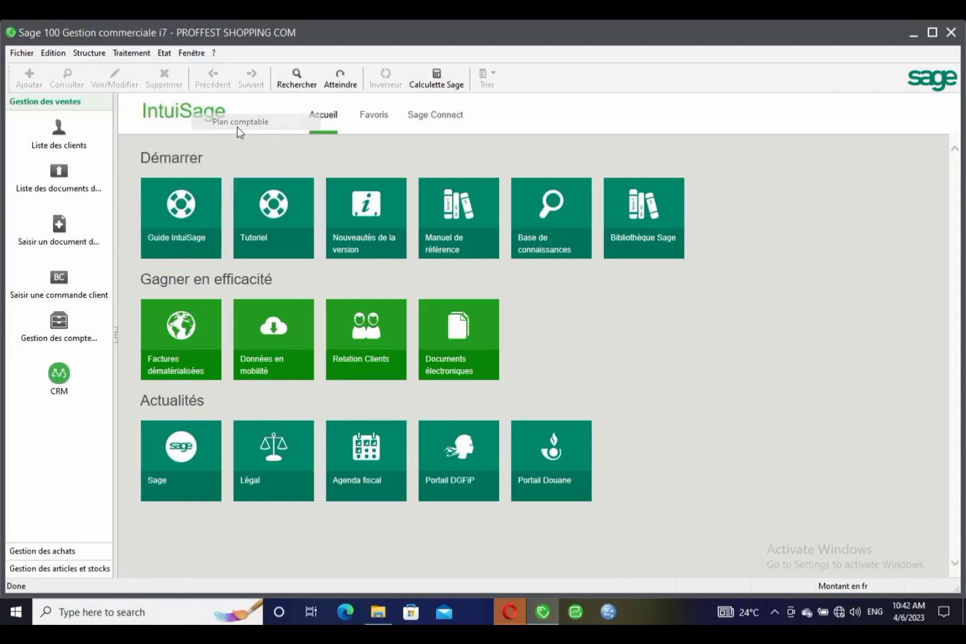
left_click(88, 53)
mouse_move(128, 122)
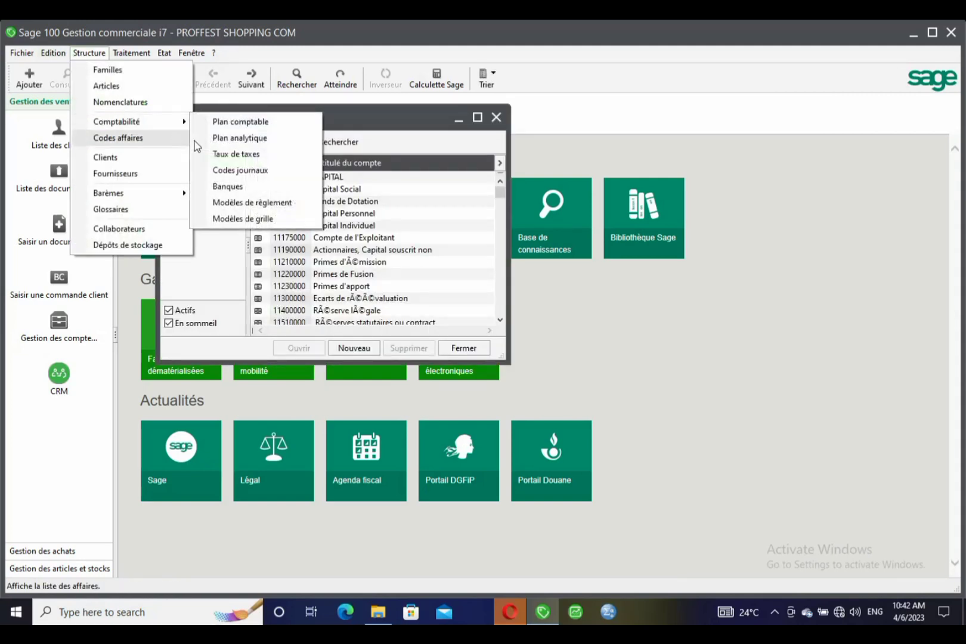
left_click(236, 154)
left_click(89, 52)
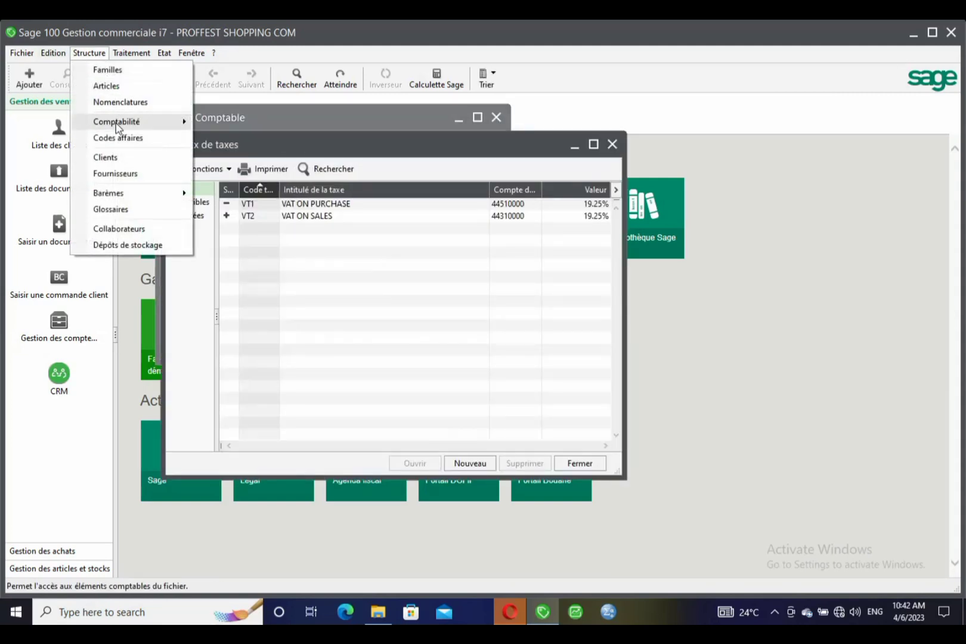
left_click(266, 172)
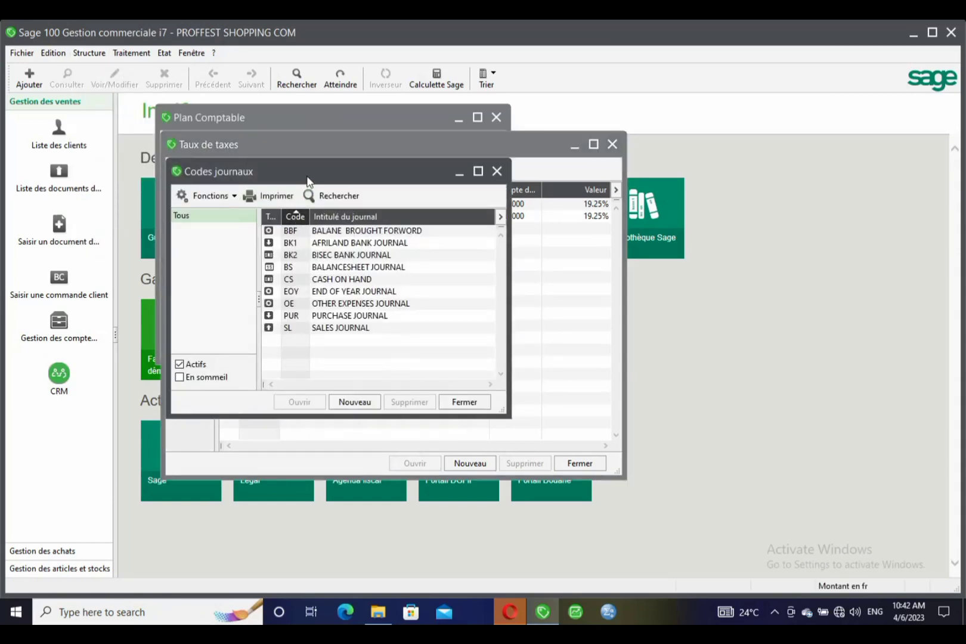
Move the Codes journaux window aside and close all three accounting list windows
left_click_drag(307, 178, 713, 270)
left_click(371, 239)
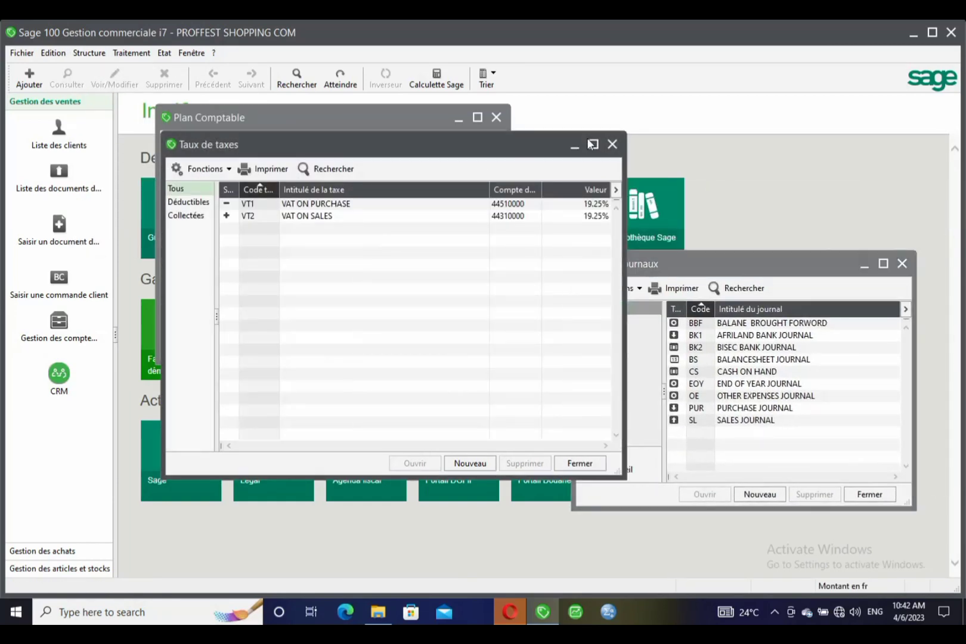
left_click(612, 144)
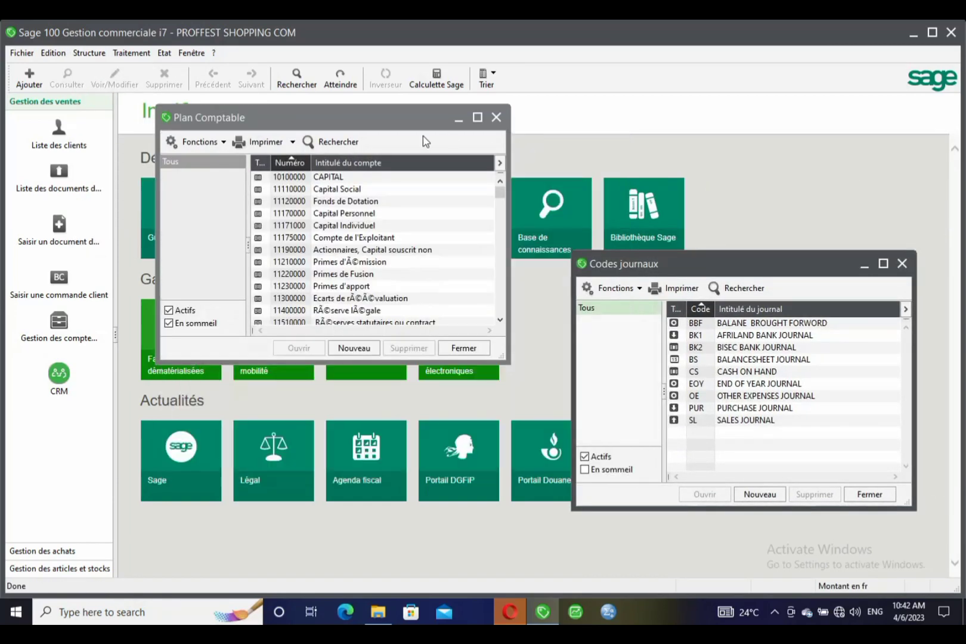
left_click(497, 119)
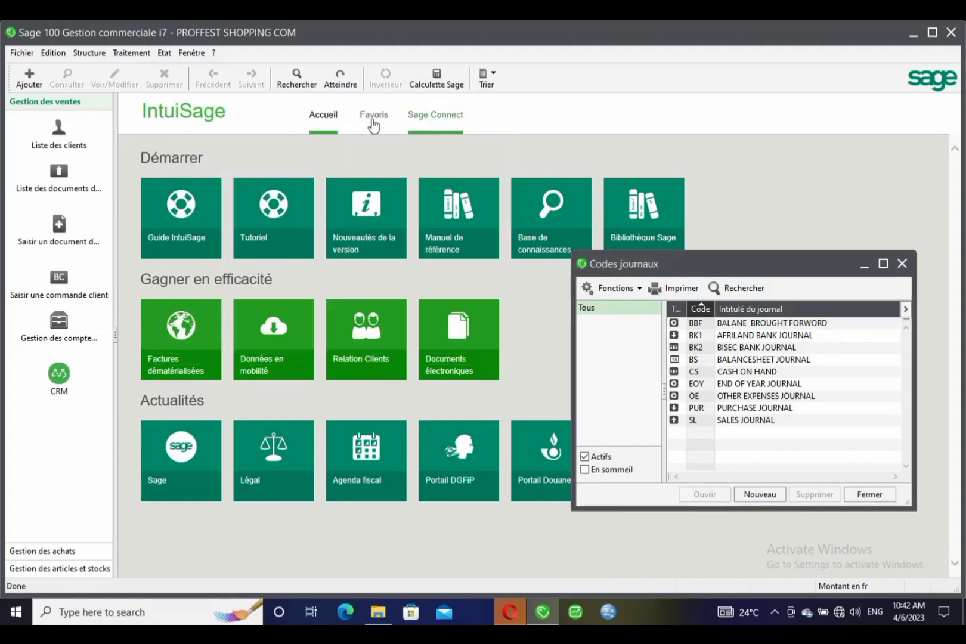
left_click(903, 263)
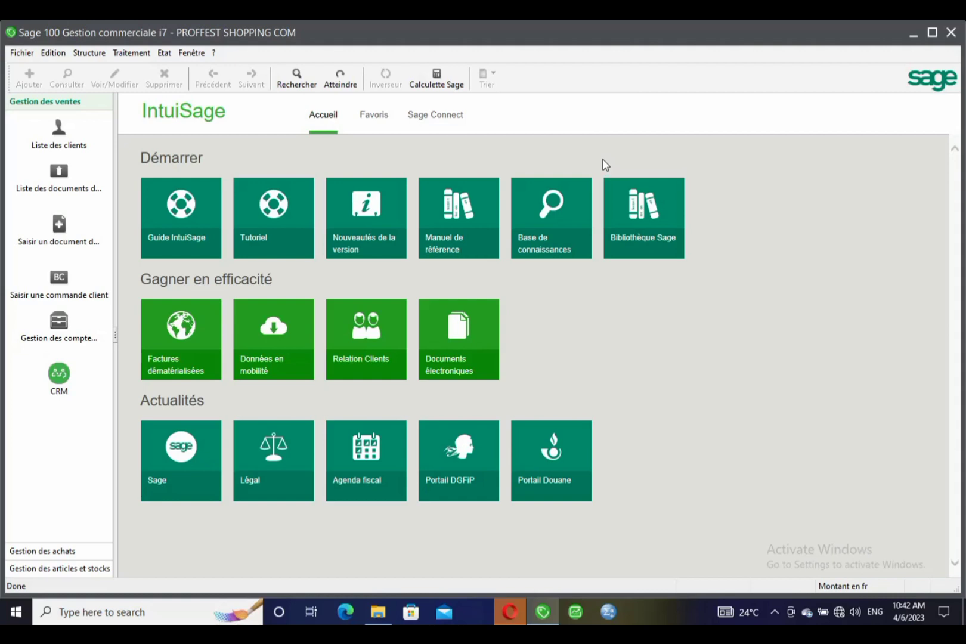
Open the company parameters and review the Identification and Vos contacts settings, closing each one without changes
left_click(24, 55)
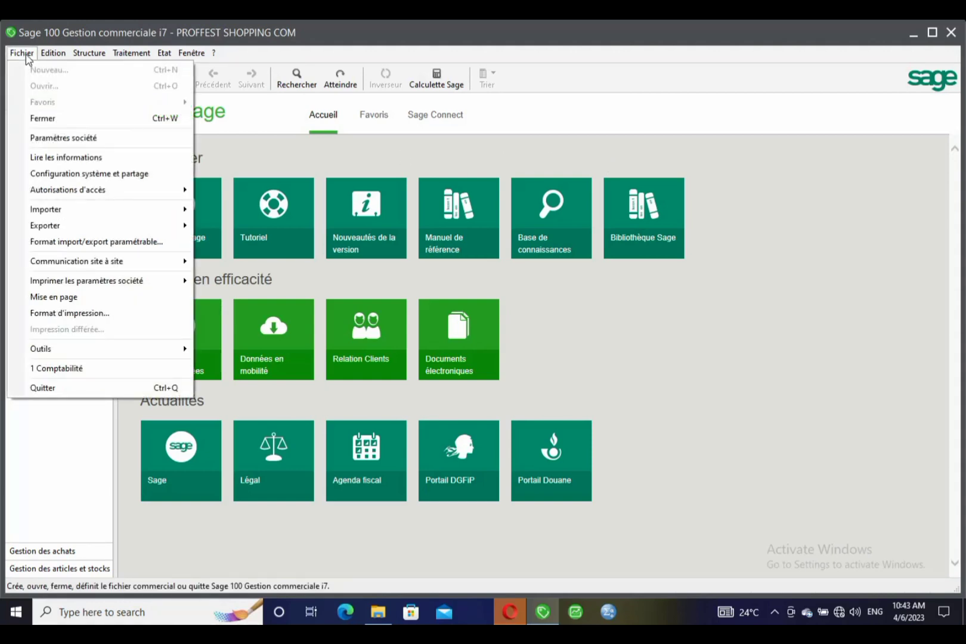
left_click(78, 145)
left_click_drag(173, 118, 432, 121)
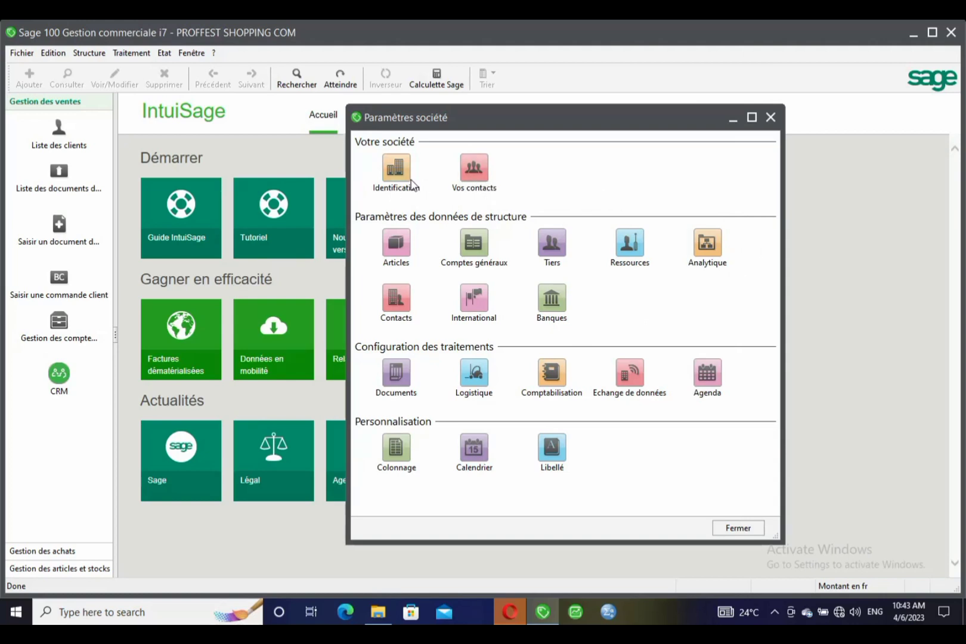
left_click(395, 169)
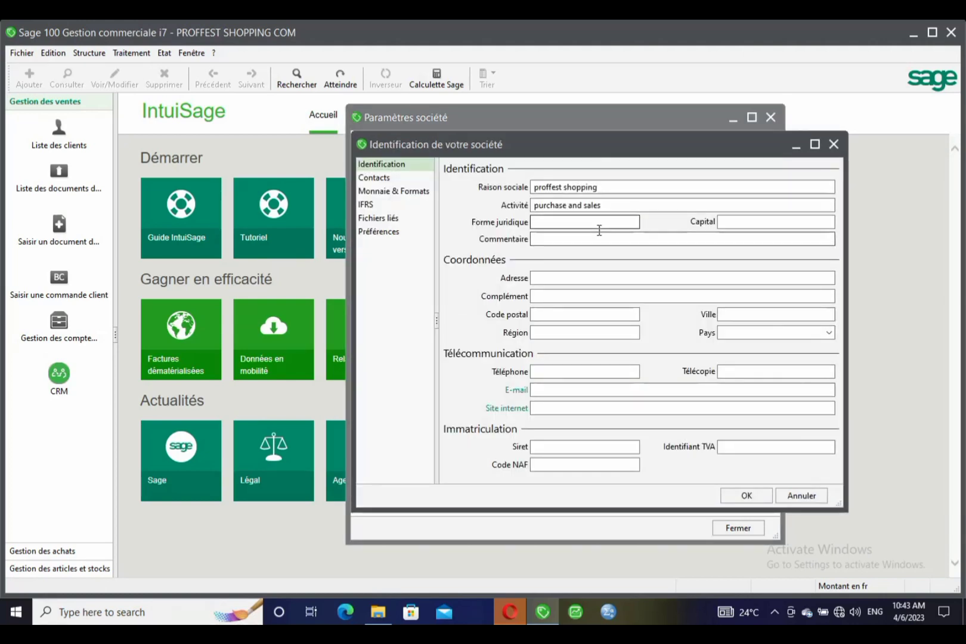
left_click(599, 223)
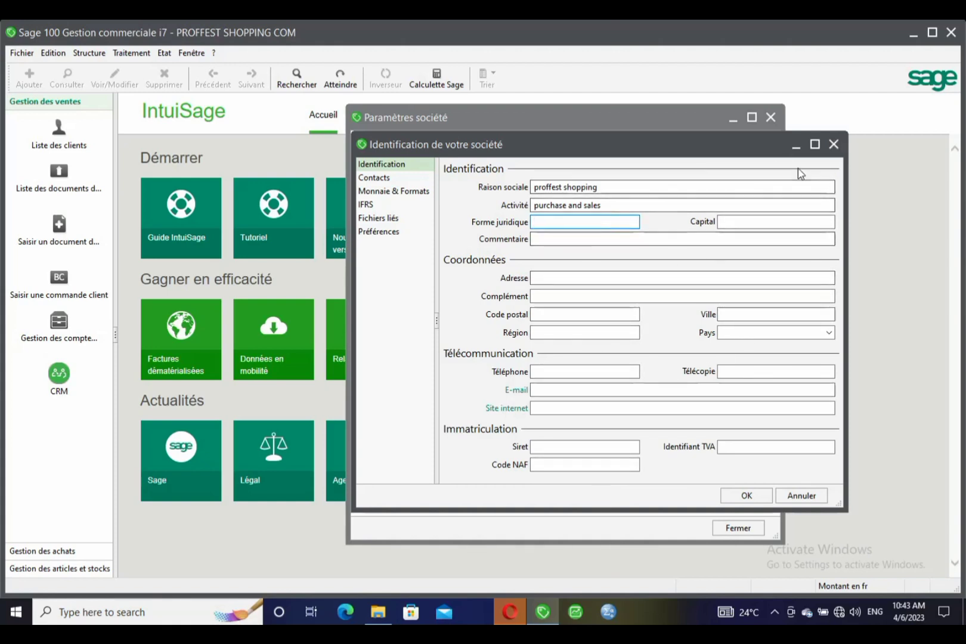
left_click(834, 144)
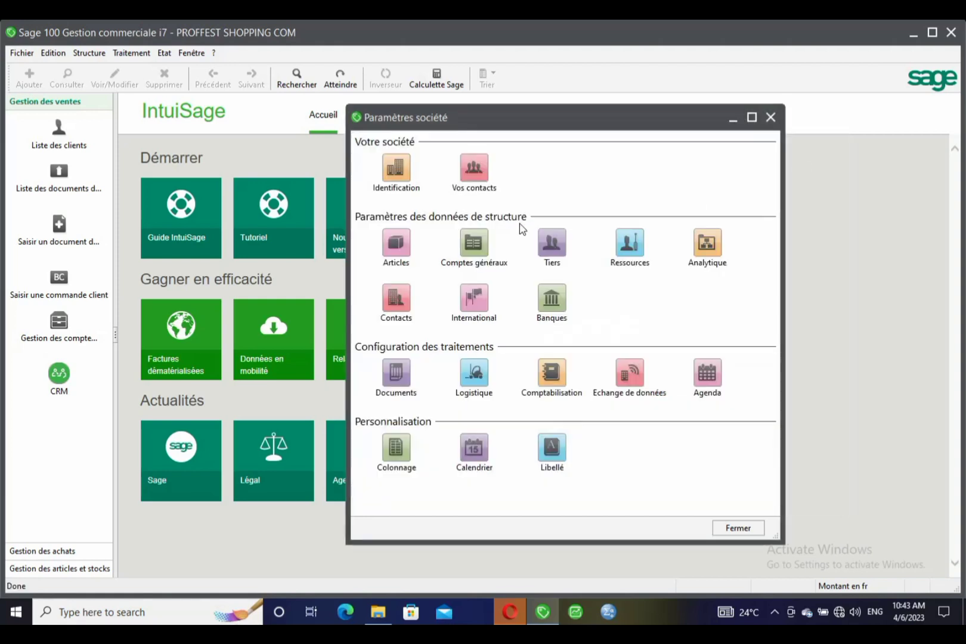
left_click(476, 171)
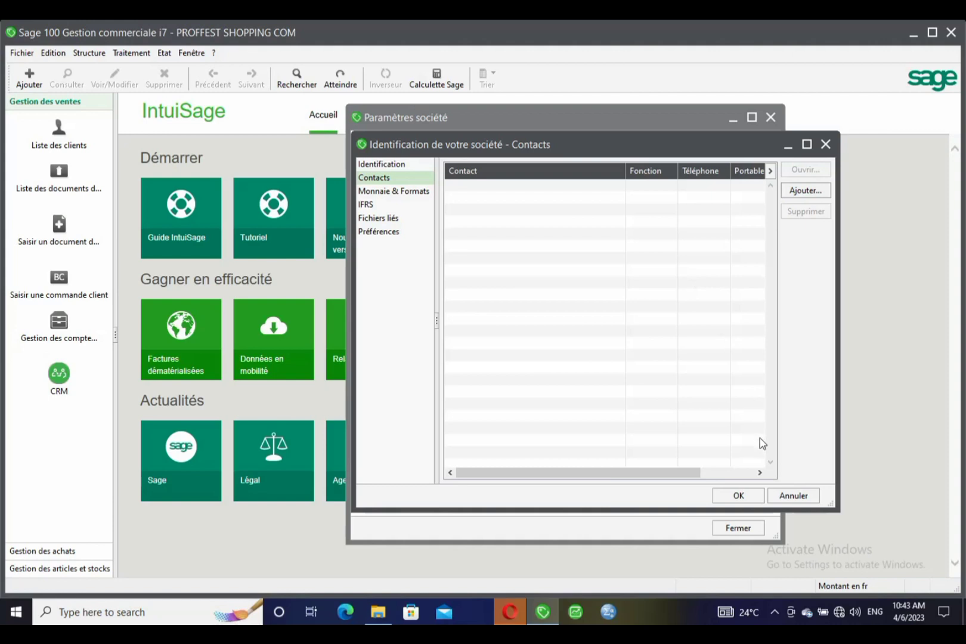
left_click(826, 145)
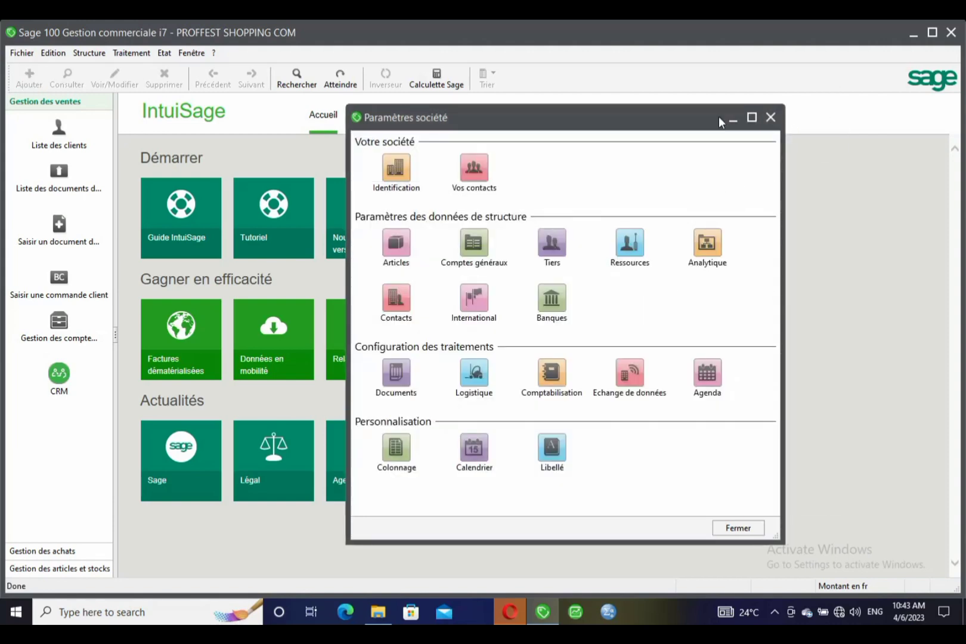
Examine the article parameters' Codification settings and the automatic coding options of Référence article
double_click(393, 248)
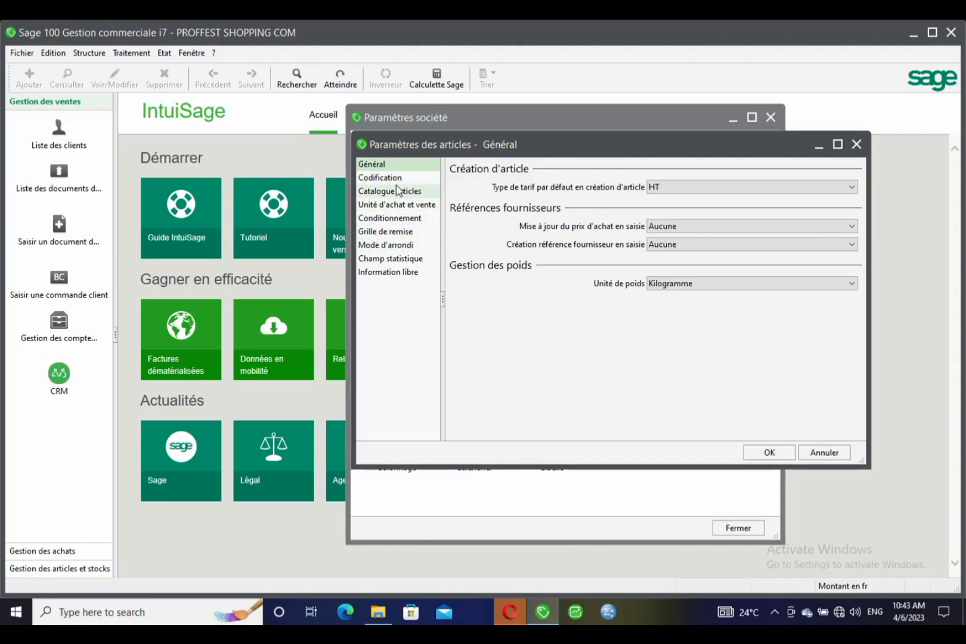
left_click(369, 180)
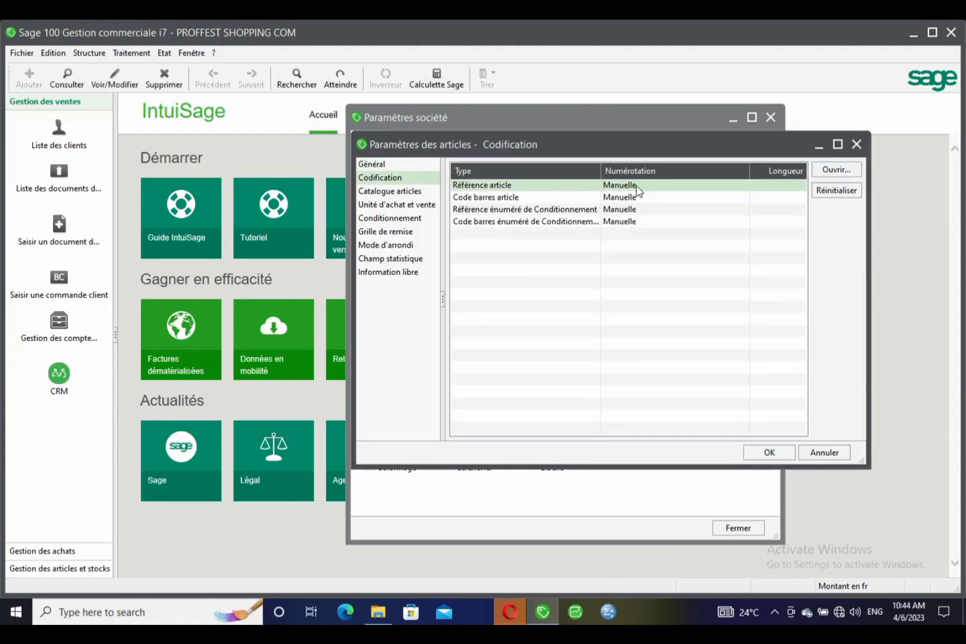
left_click(747, 185)
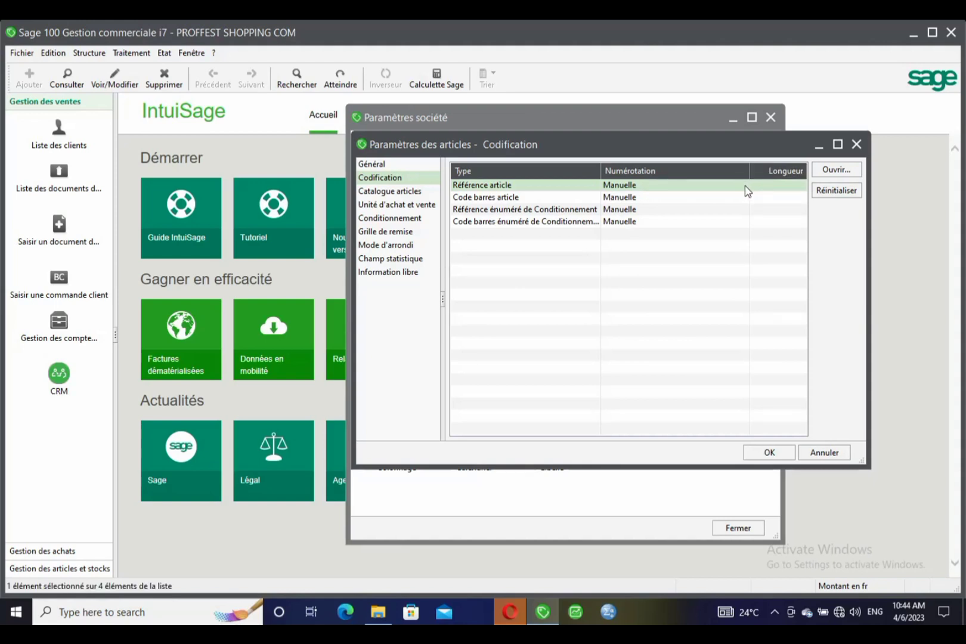
double_click(745, 189)
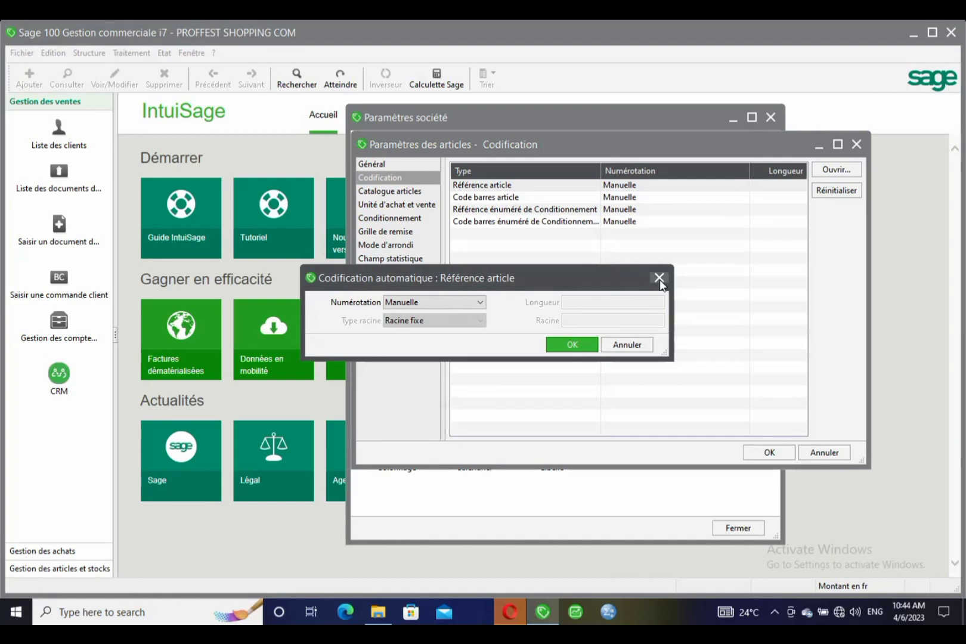
left_click(659, 278)
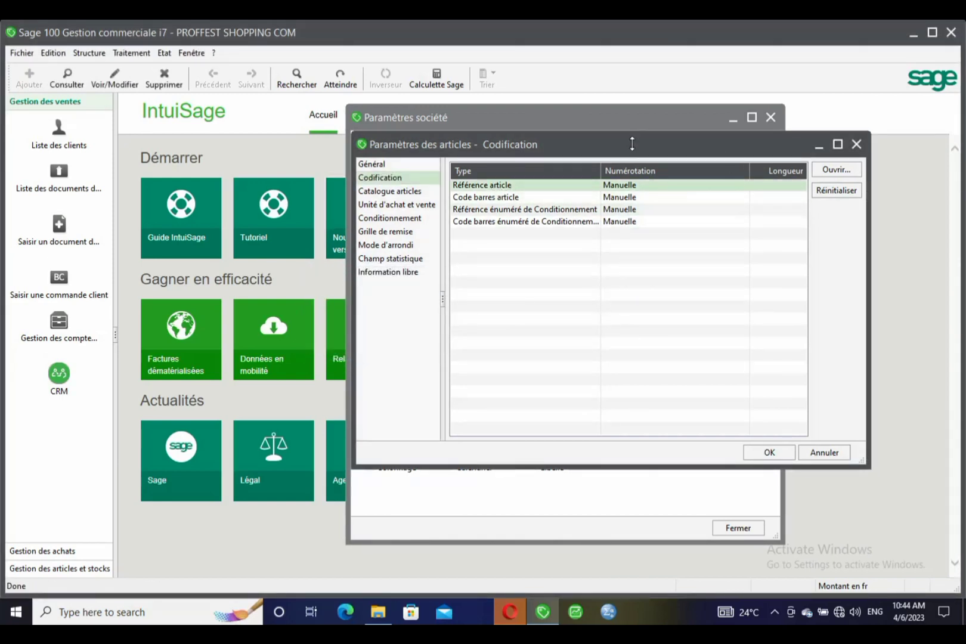
Add the purchase and sales unit carton with EDI code CT and planning correspondence Aucune, and save it
left_click(381, 204)
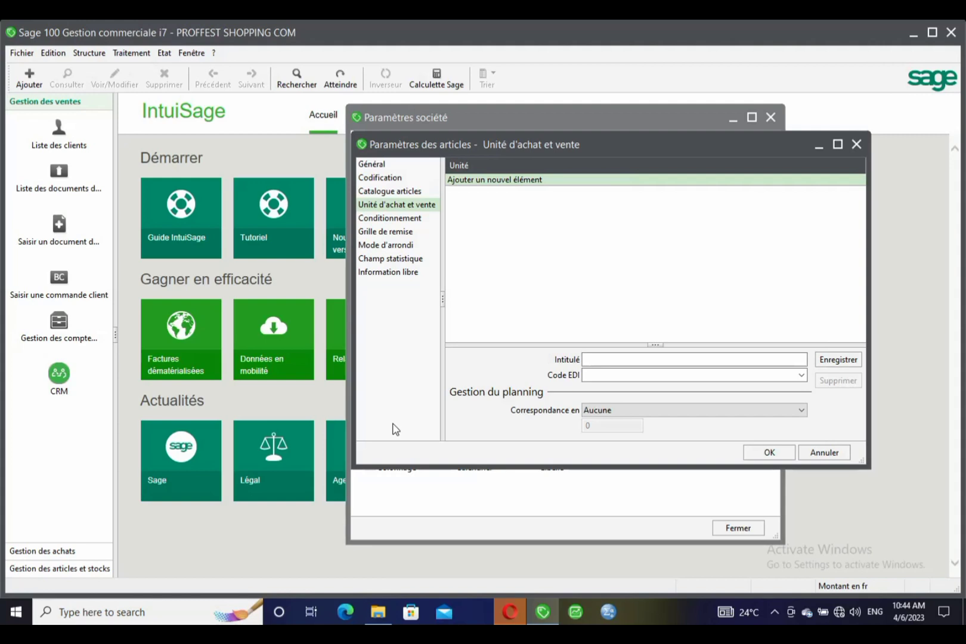
left_click(651, 359)
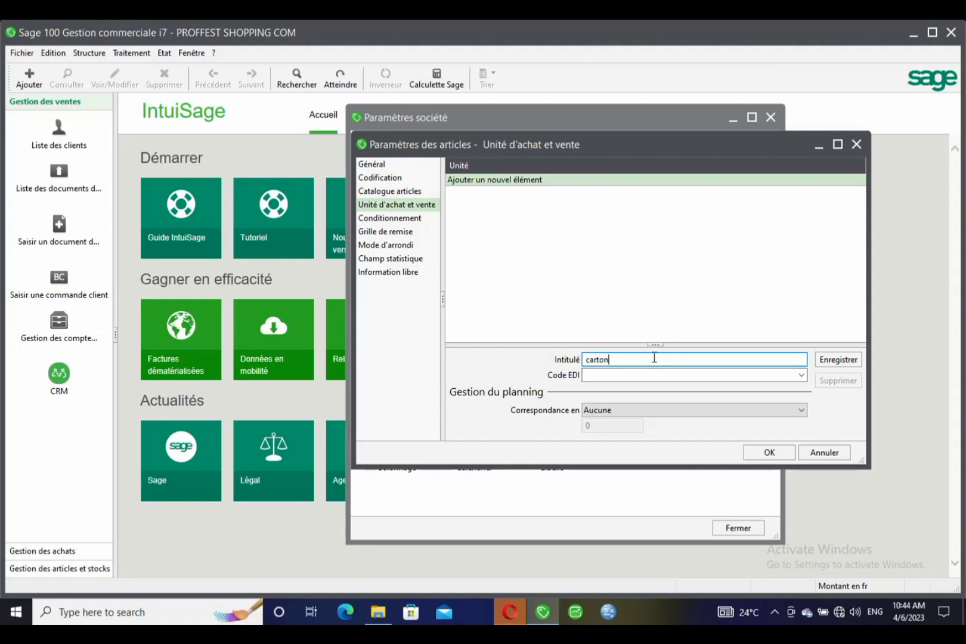
left_click(803, 376)
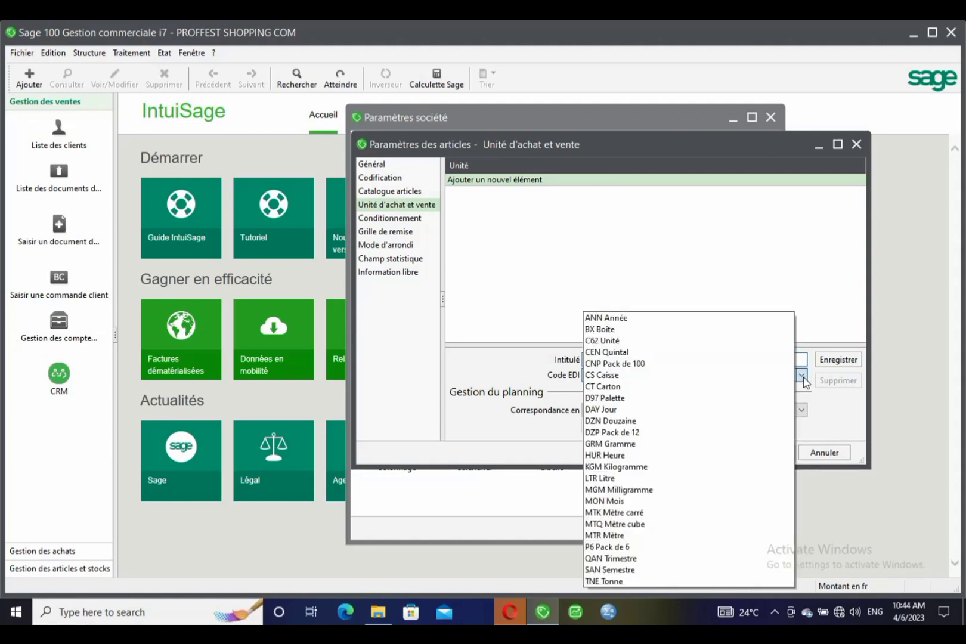
left_click(606, 386)
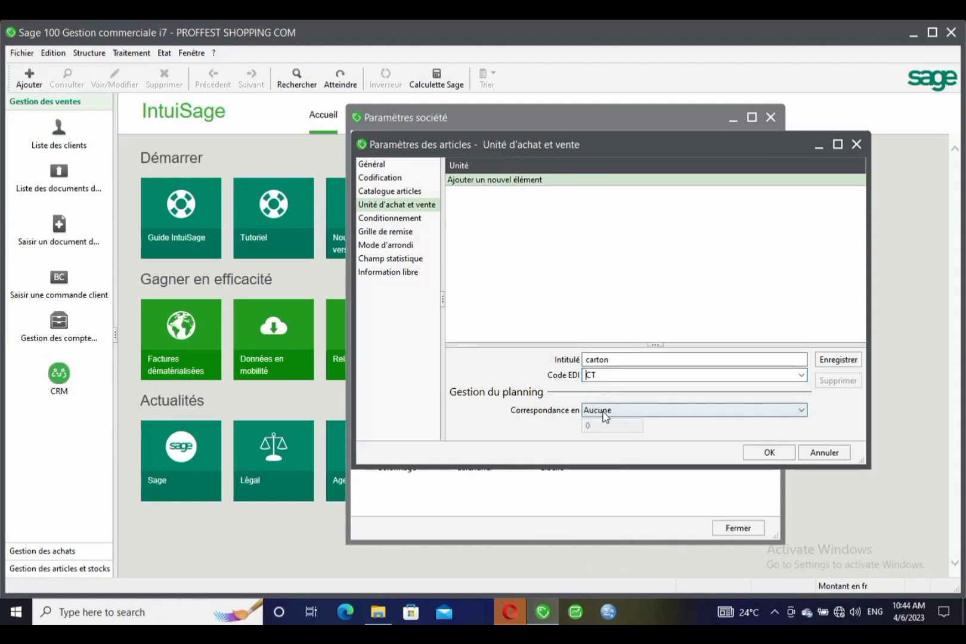
left_click(606, 411)
left_click(615, 411)
left_click(619, 411)
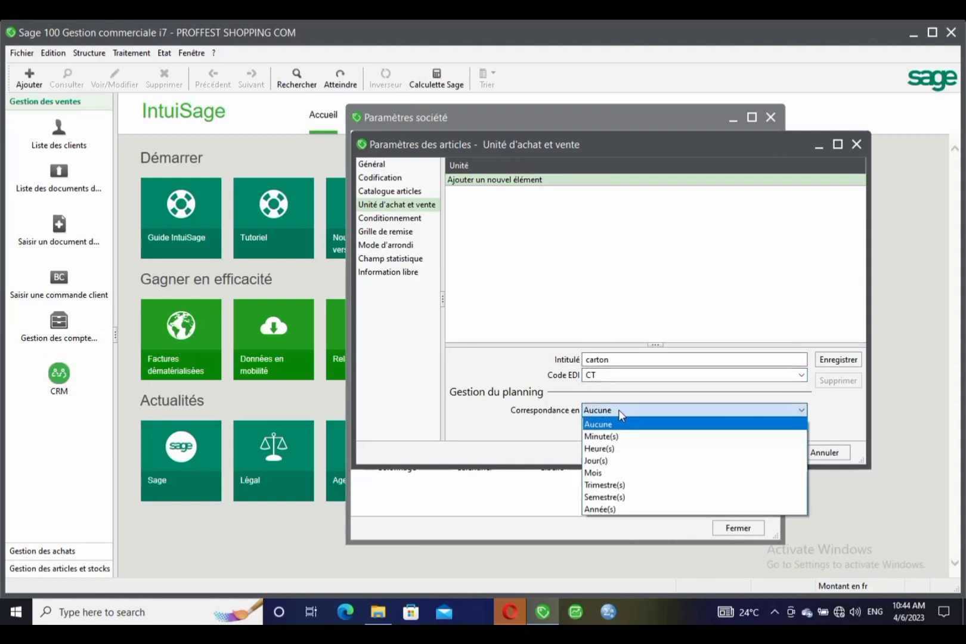
left_click(619, 410)
left_click(849, 361)
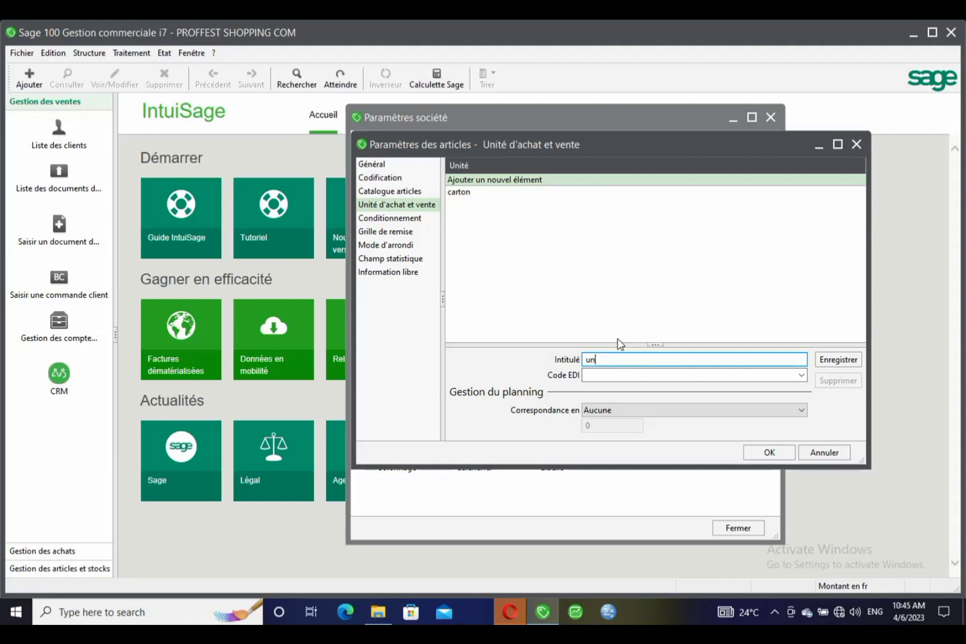
Add and save two more purchase and sales units: unit with EDI code C62 and palette with EDI code D97
type("unit")
left_click(801, 376)
left_click(789, 329)
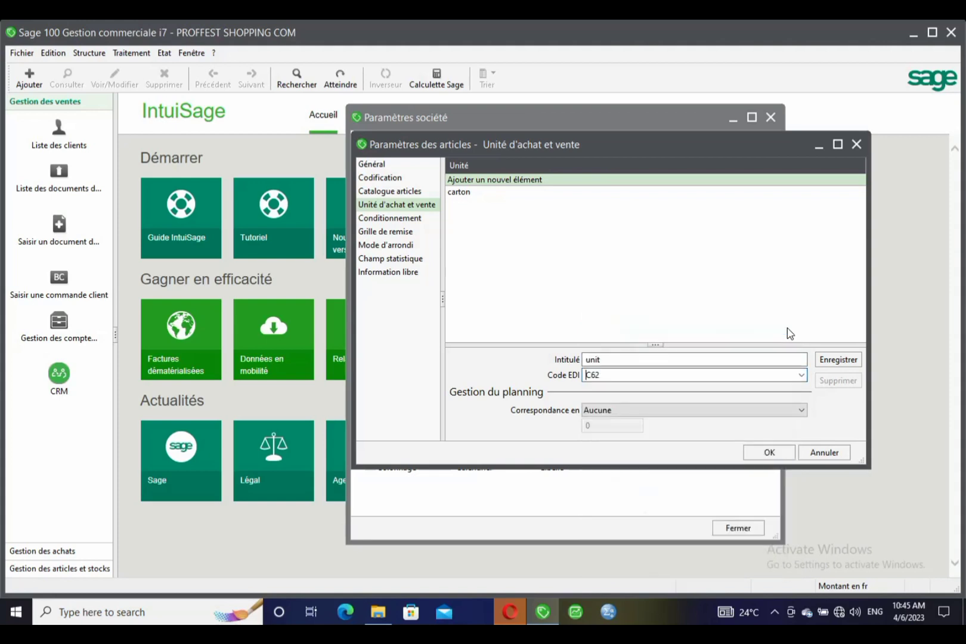
left_click(846, 360)
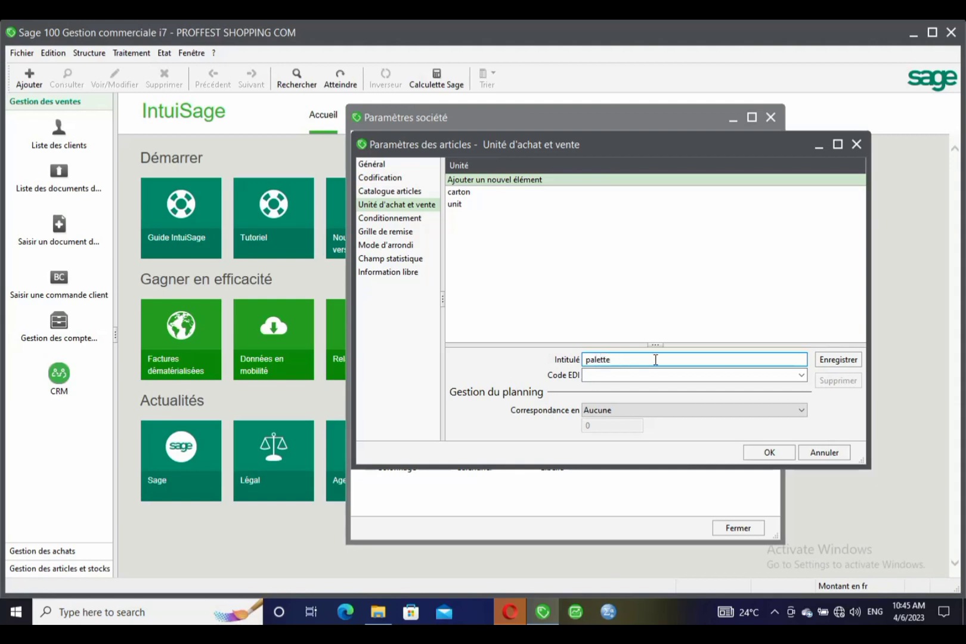
left_click(801, 375)
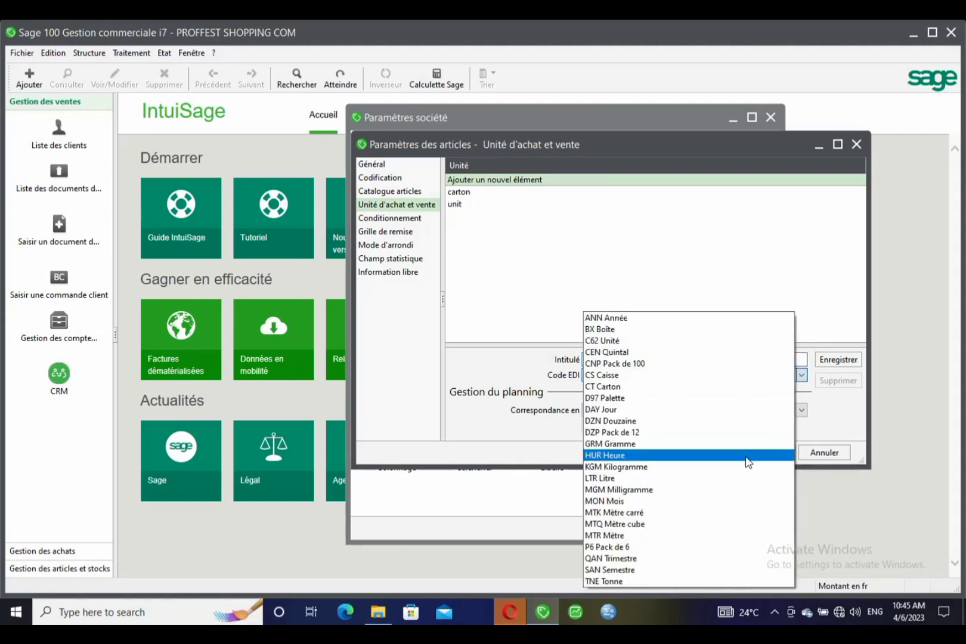
left_click(634, 398)
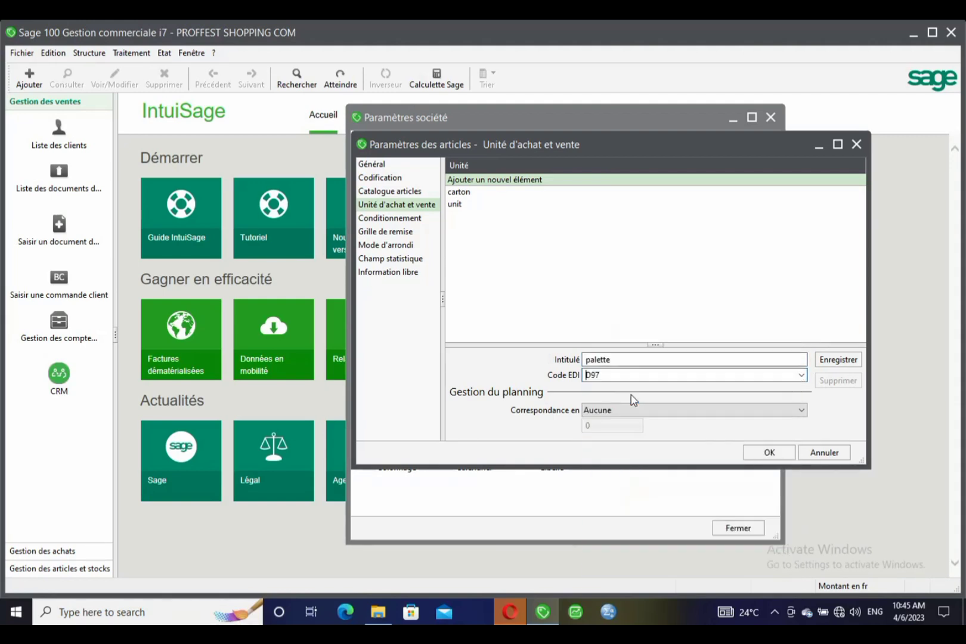
left_click(832, 360)
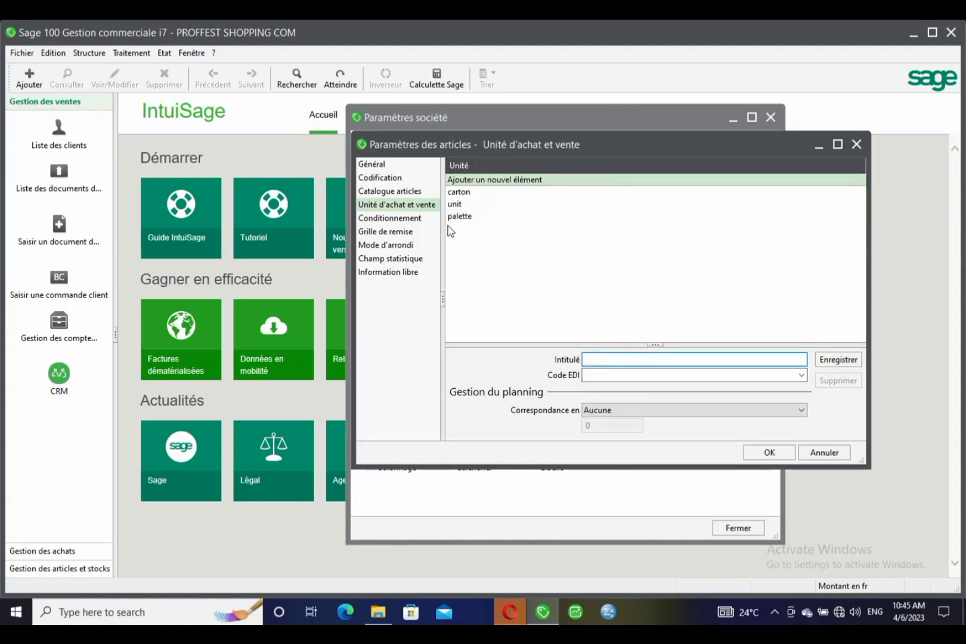
Review the article Conditionnement and unit lists, close the article parameters, and check the account length in the general accounts parameters
left_click(382, 225)
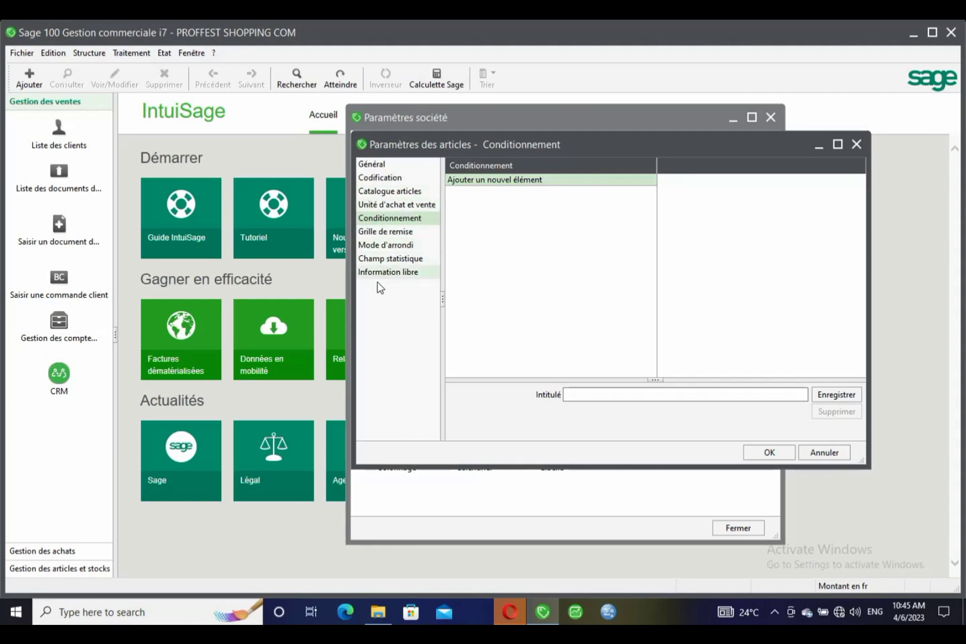
left_click(416, 207)
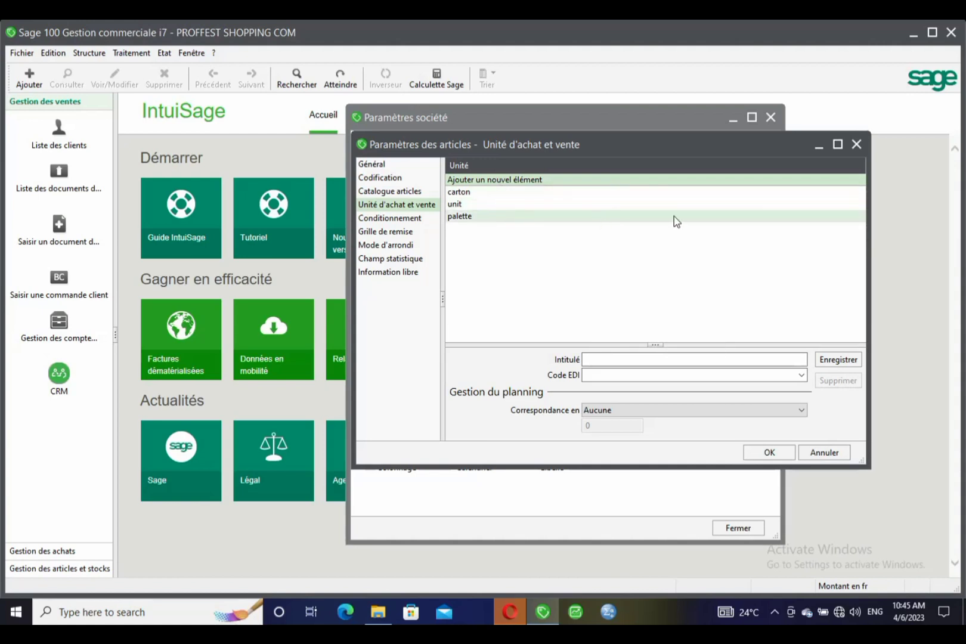
left_click(856, 144)
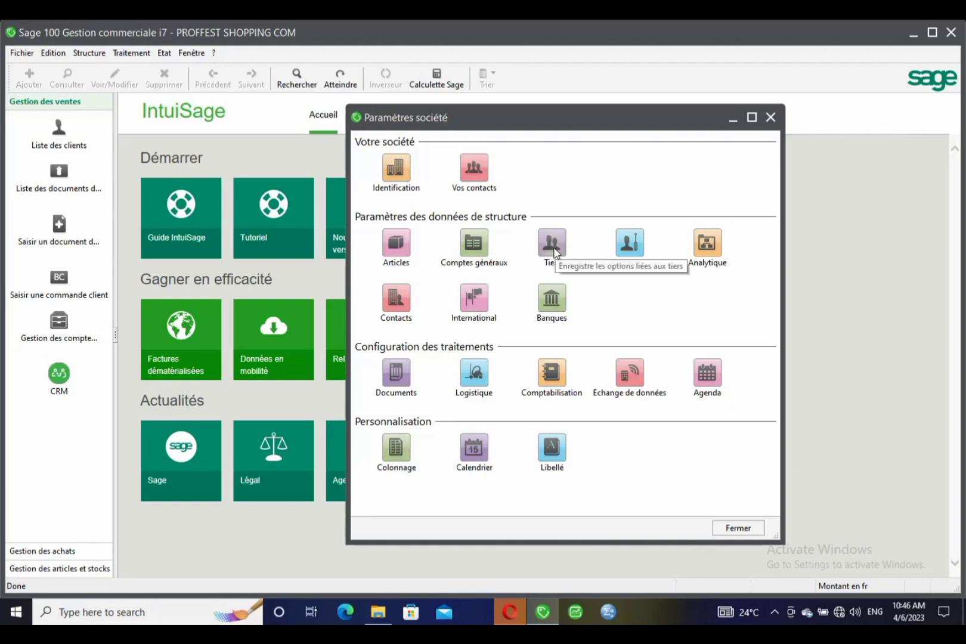
double_click(471, 242)
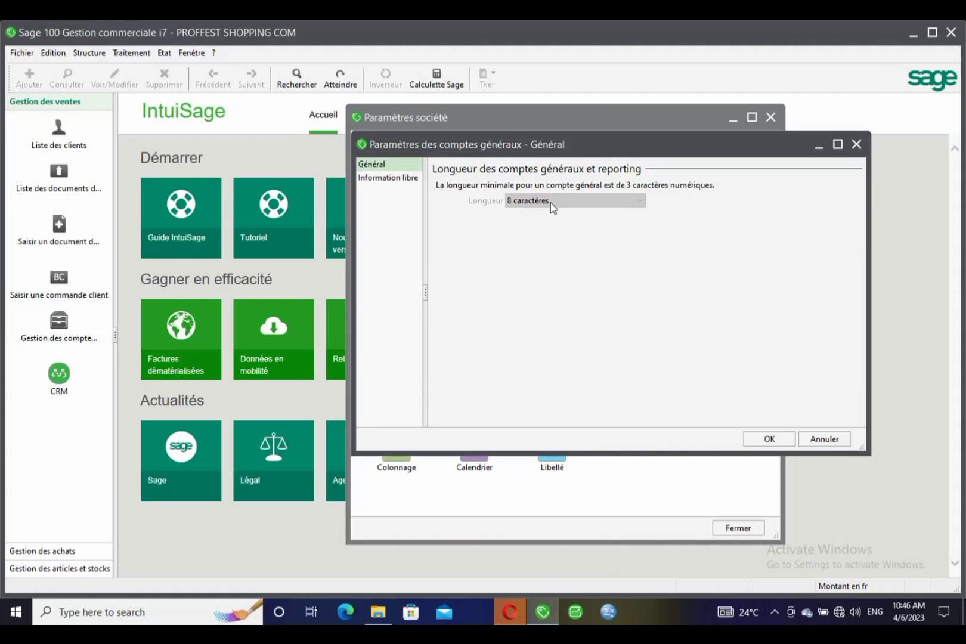
left_click(856, 144)
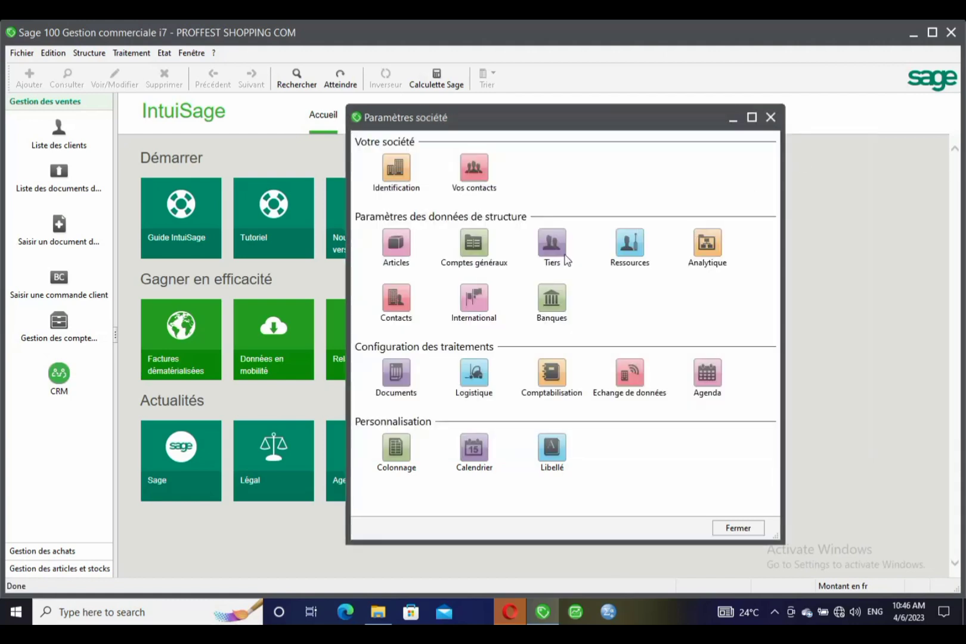
Set the Client codification in the third-party parameters to Automatique numbering with length 8 and root CUST
double_click(560, 247)
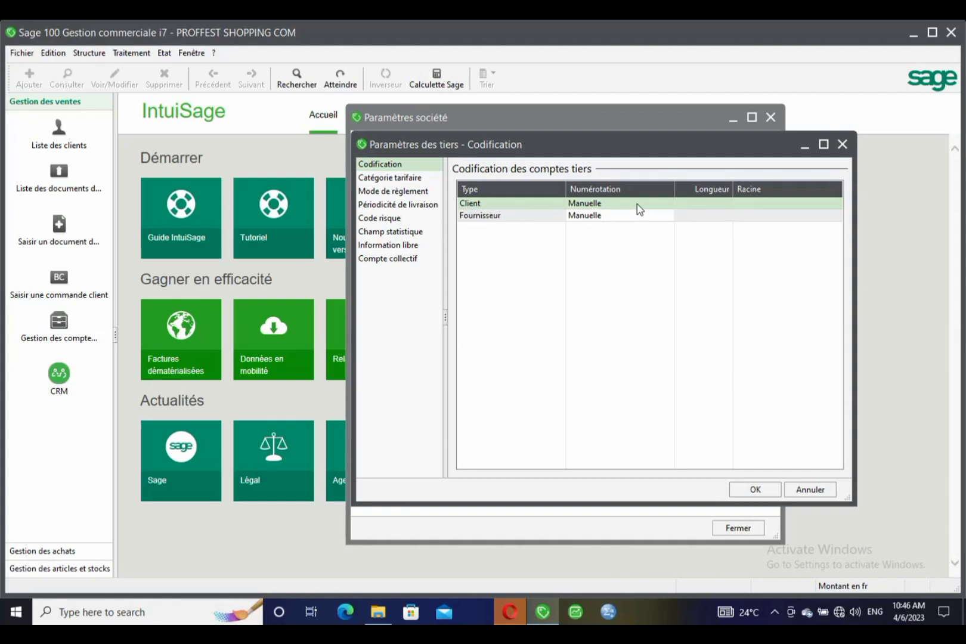
left_click(669, 205)
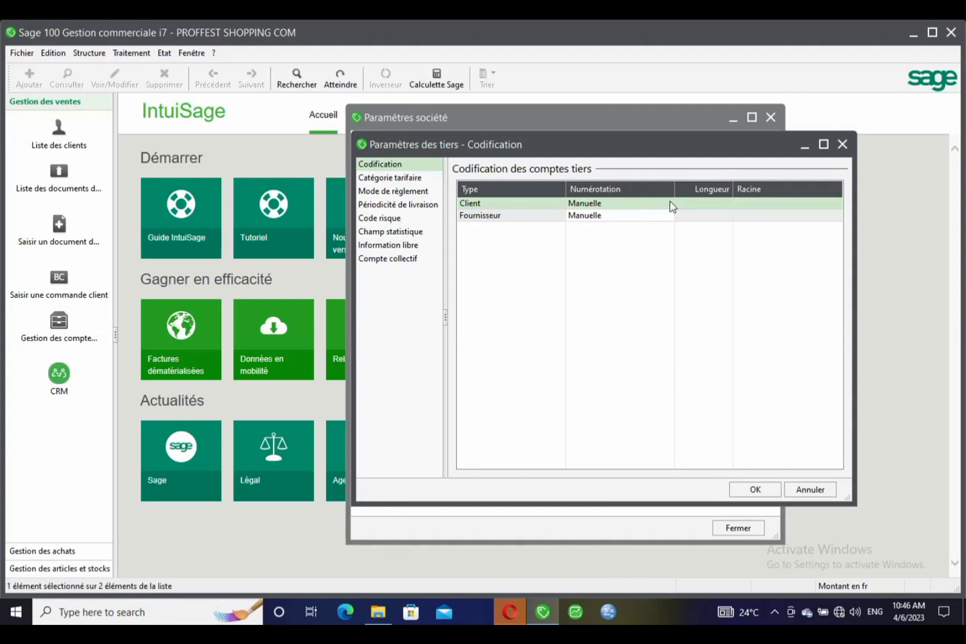
left_click(634, 215)
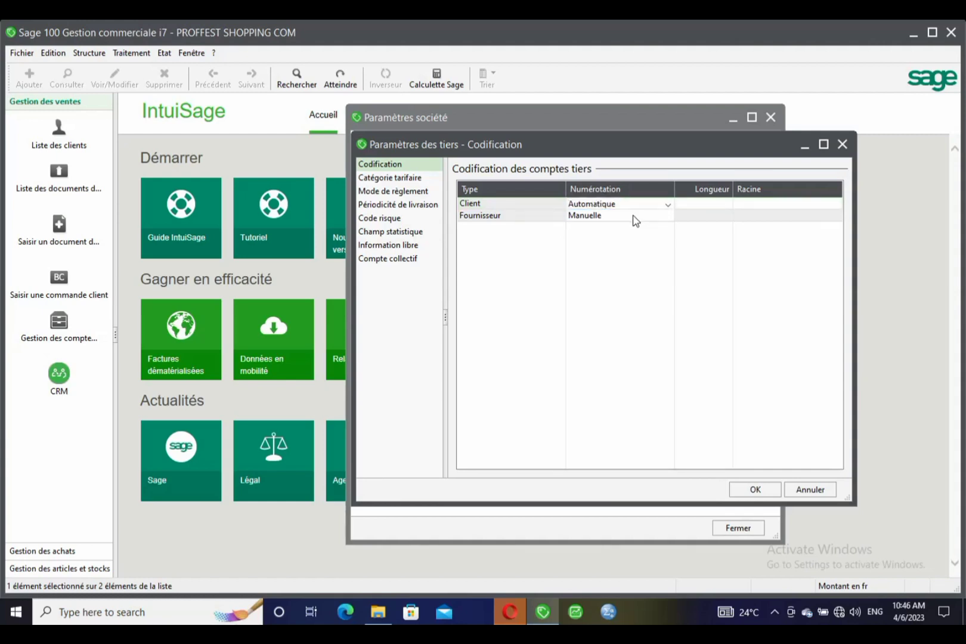
left_click(715, 205)
type("8")
left_click(751, 204)
key("BackSpace")
key("BackSpace")
left_click_drag(757, 204, 723, 206)
left_click(767, 204)
left_click(761, 264)
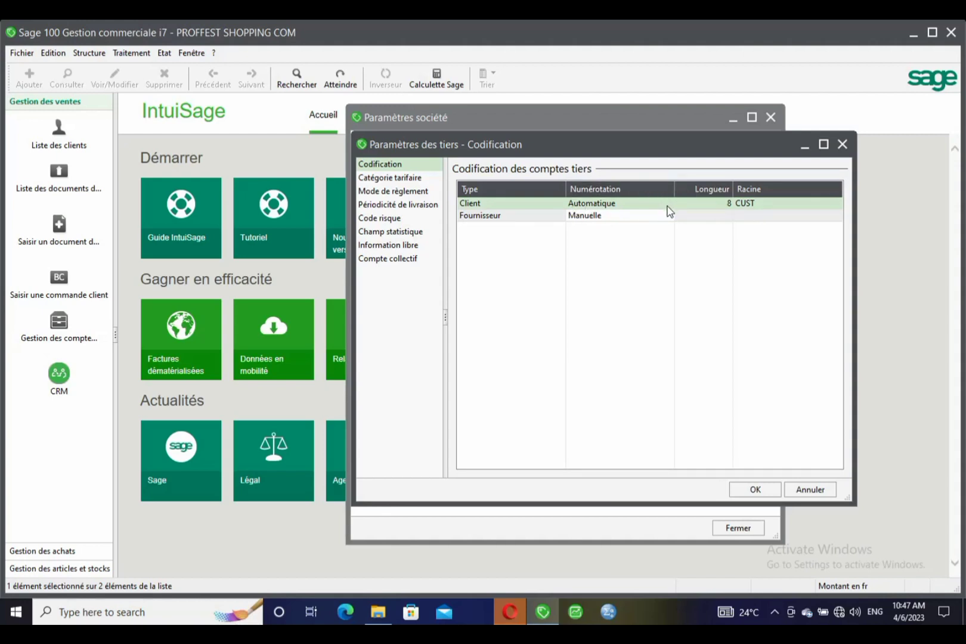
Start a new tariff category in the third-party parameters with the title RETAILER
left_click(376, 179)
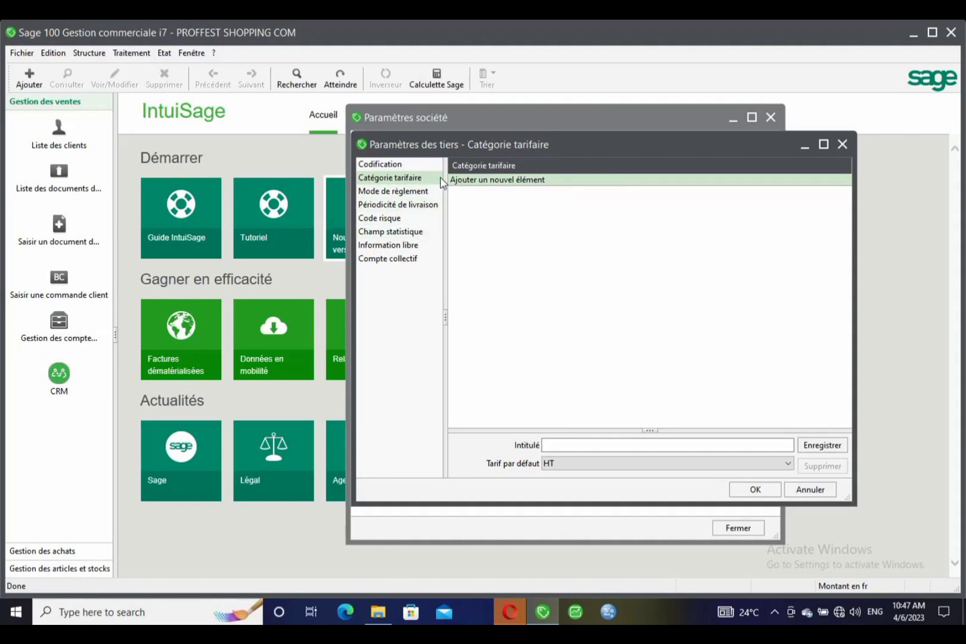
left_click(600, 443)
type("re")
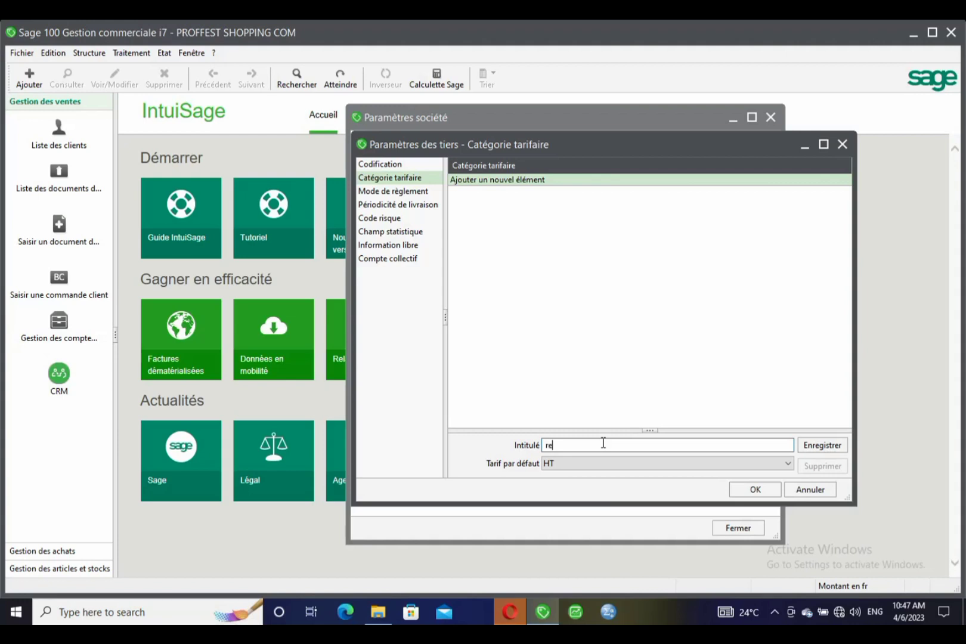
type("RETAILWE")
key("BackSpace")
type("ER")
Set the RETAILER category's default tariff to TTC and save the category
left_click(788, 463)
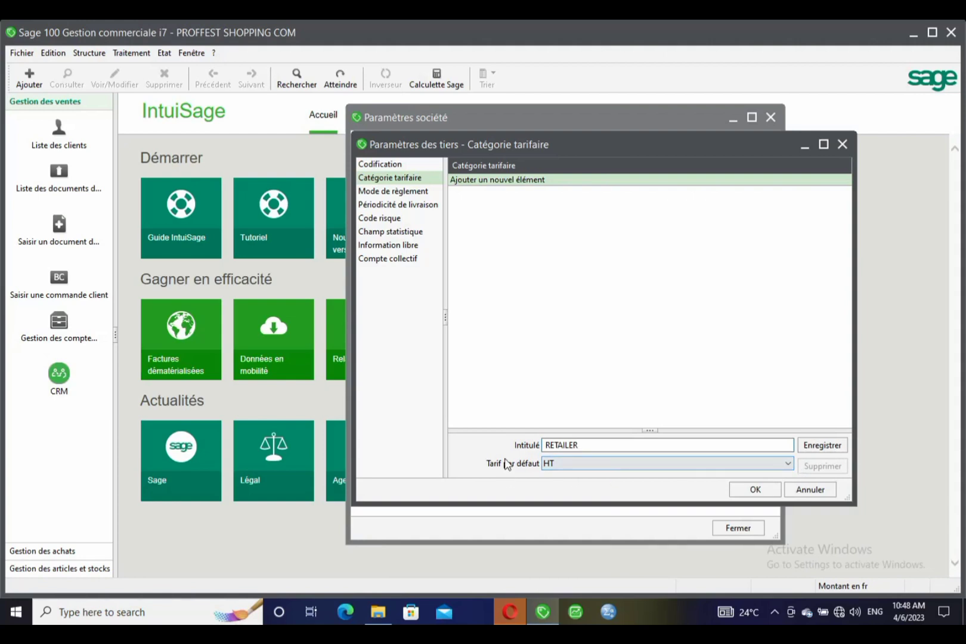
left_click(703, 466)
left_click(566, 489)
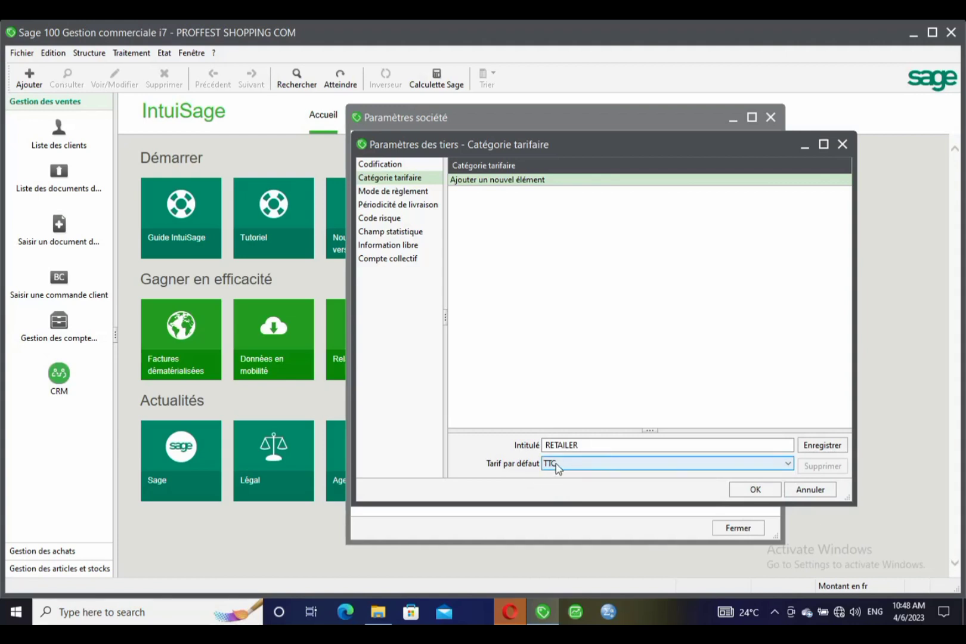
left_click(558, 468)
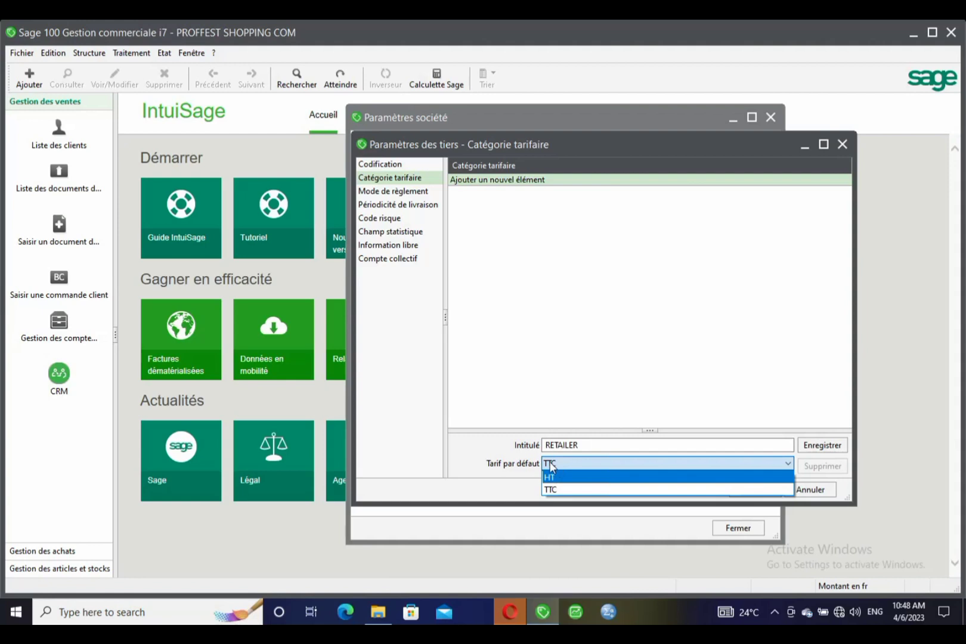
left_click(549, 462)
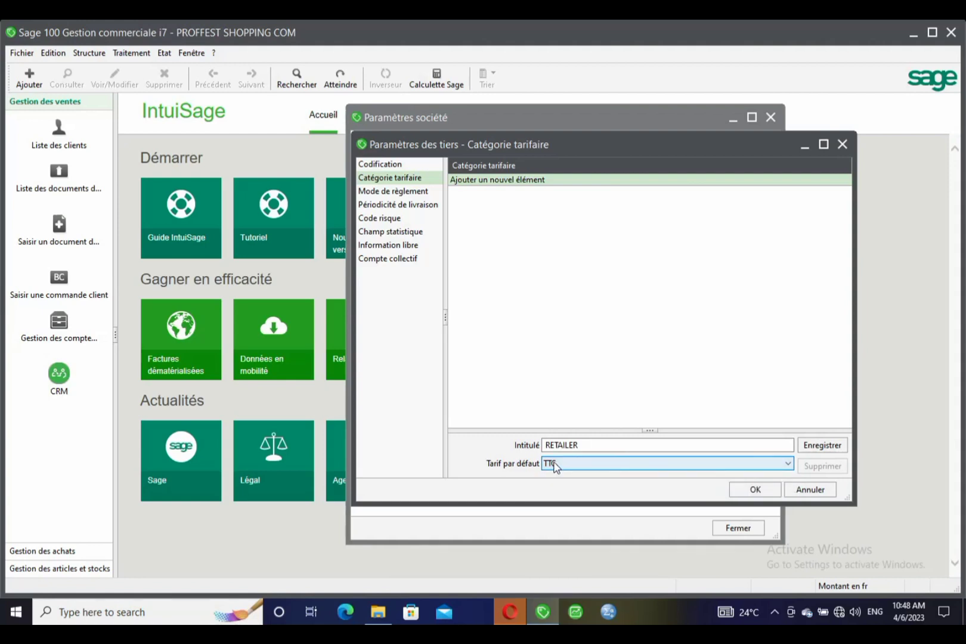
left_click(570, 468)
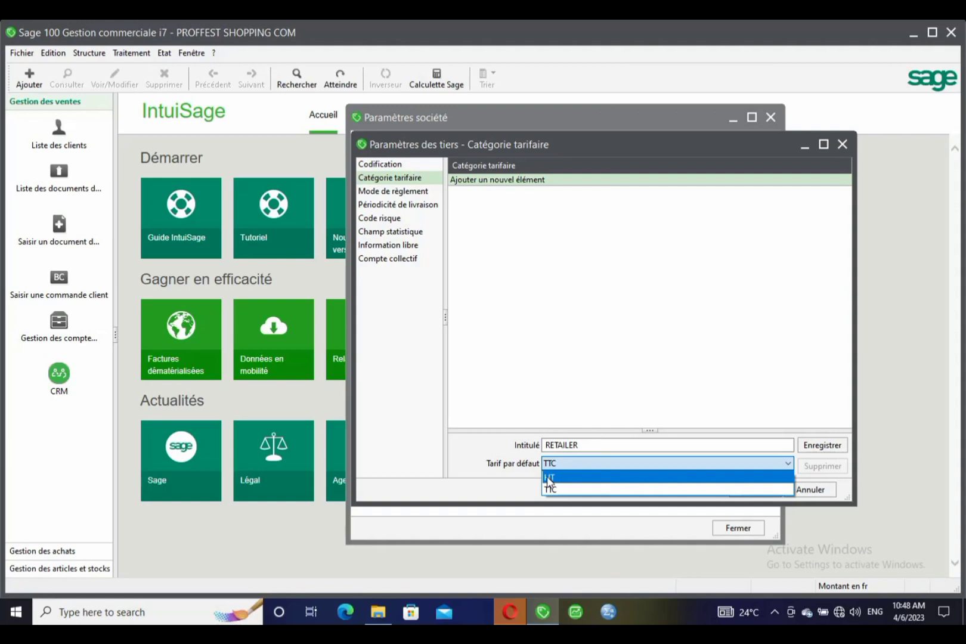
left_click(555, 479)
left_click(557, 463)
left_click(551, 490)
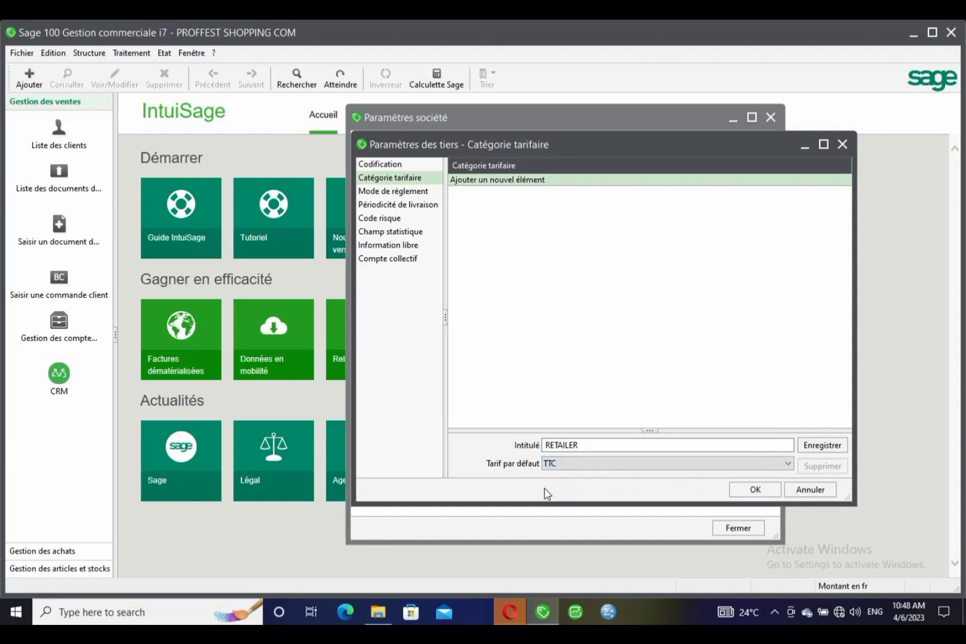
left_click(822, 445)
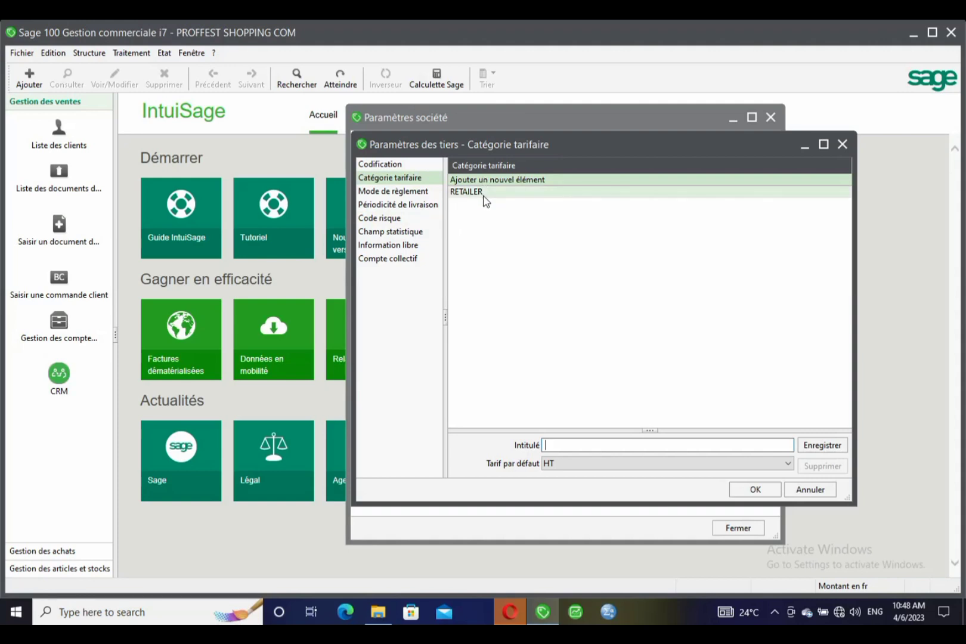
Add and save the tariff category WHOLESALER with default tariff HT, and check both saved categories
type("Z")
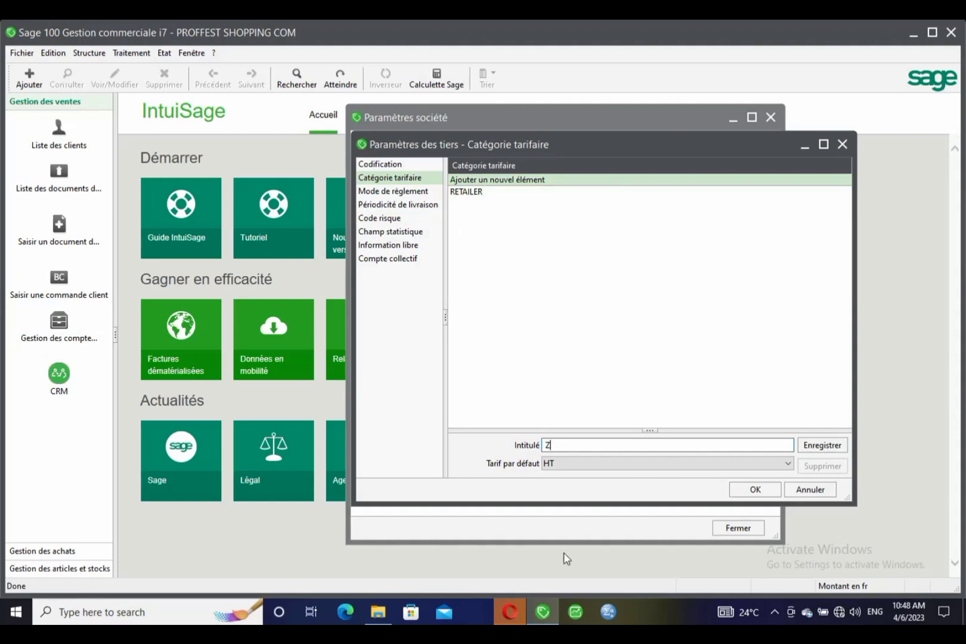
type("WHOLESALLER")
left_click(588, 445)
key("BackSpace")
left_click(835, 446)
left_click(507, 205)
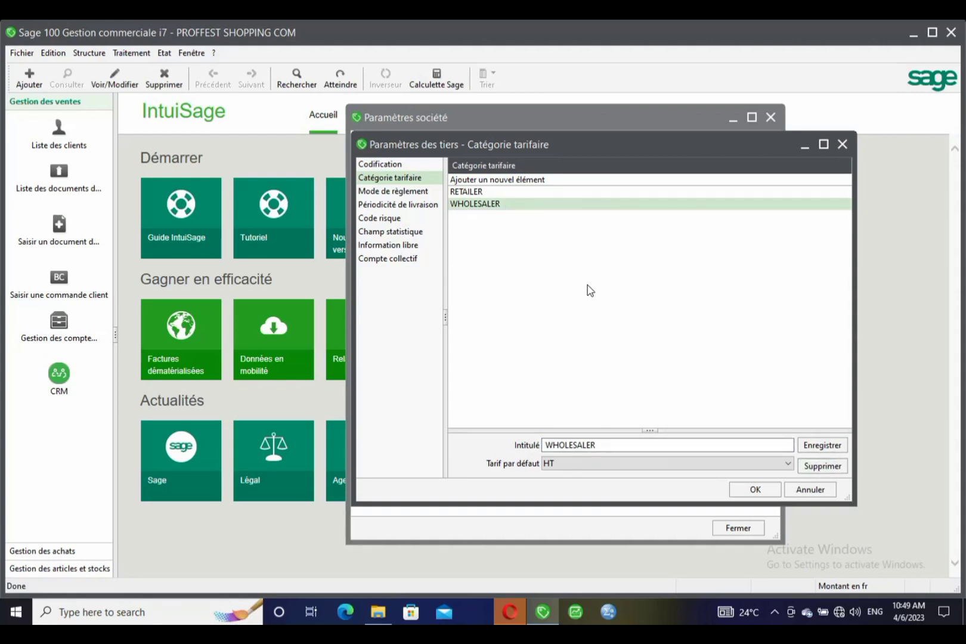
left_click(480, 195)
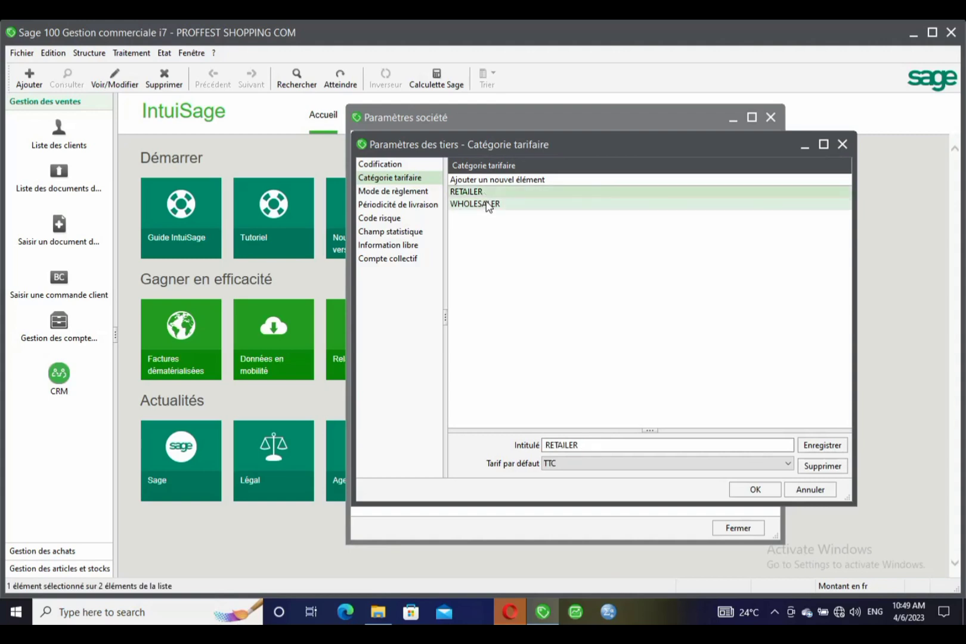
left_click(488, 207)
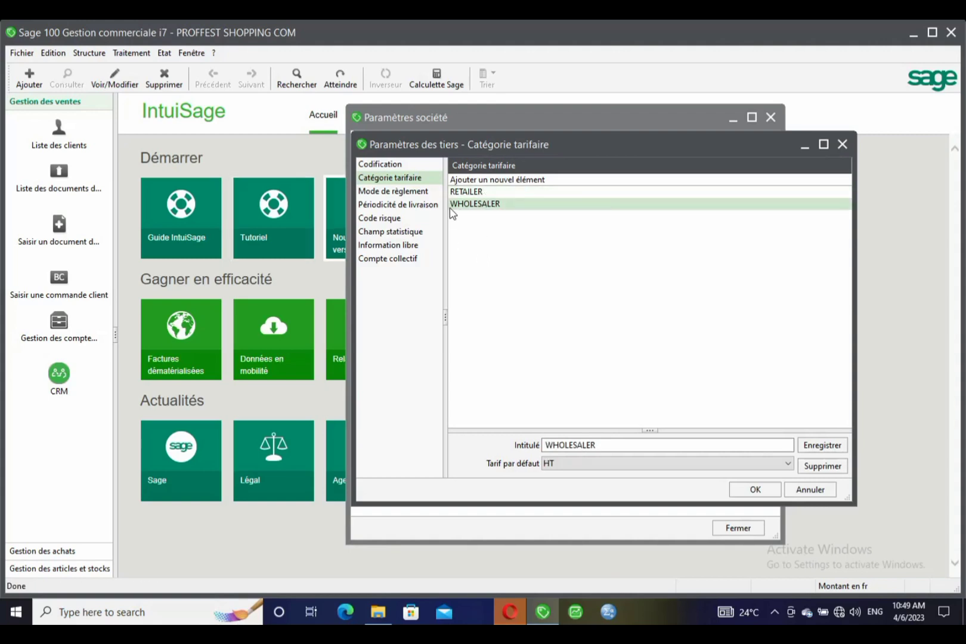
Start a new payment method titled CASH with payment type Espèces, payment code 571 and EDI code 10
left_click(415, 192)
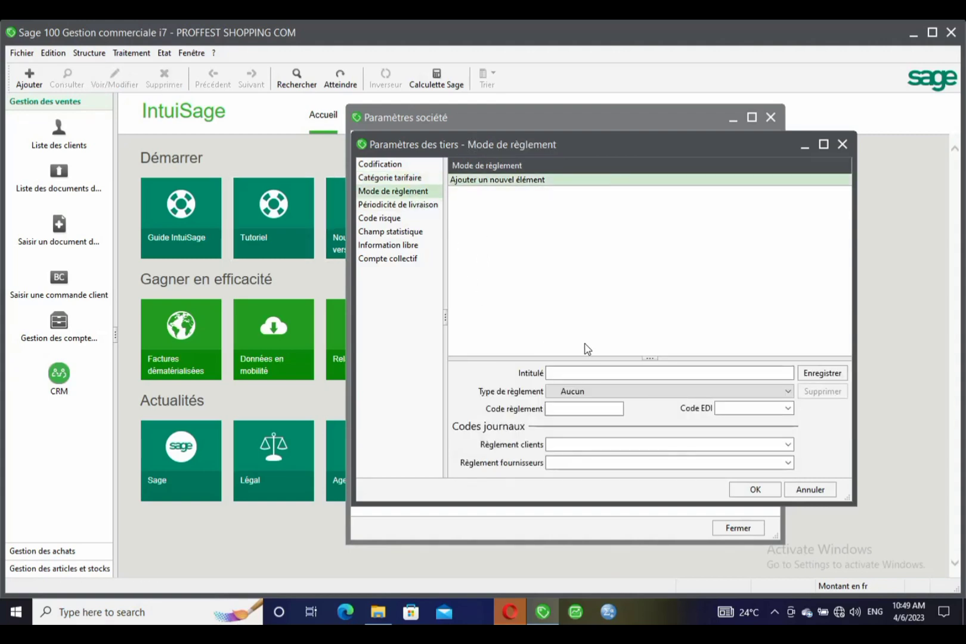
left_click(583, 373)
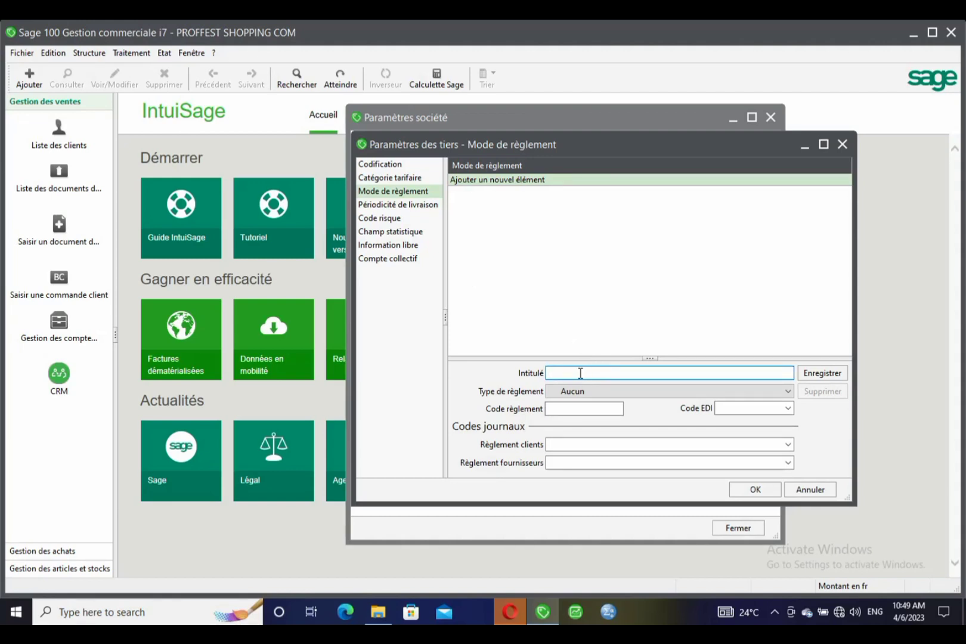
type("CASH")
left_click(628, 392)
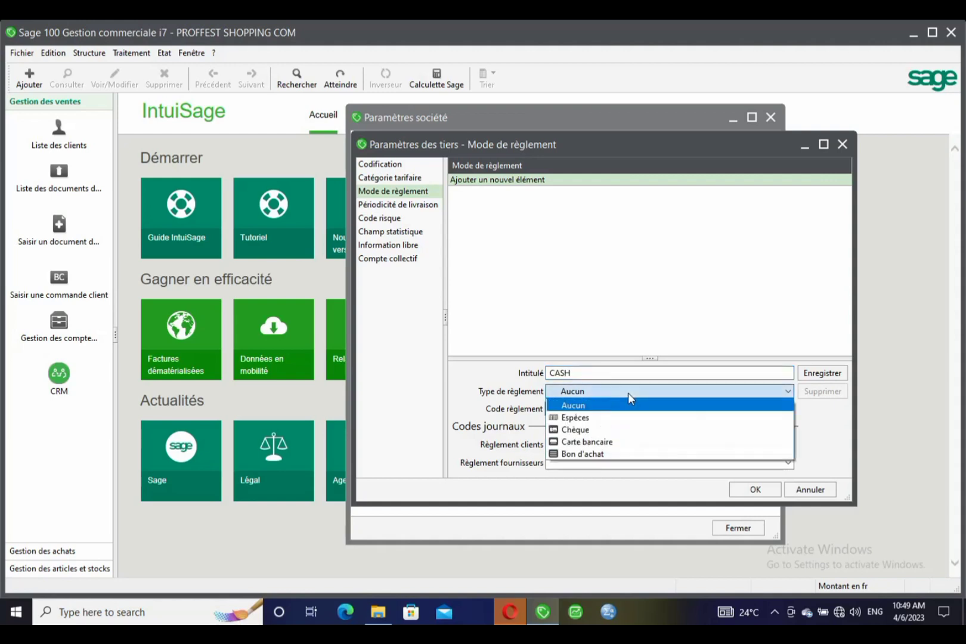
left_click(574, 418)
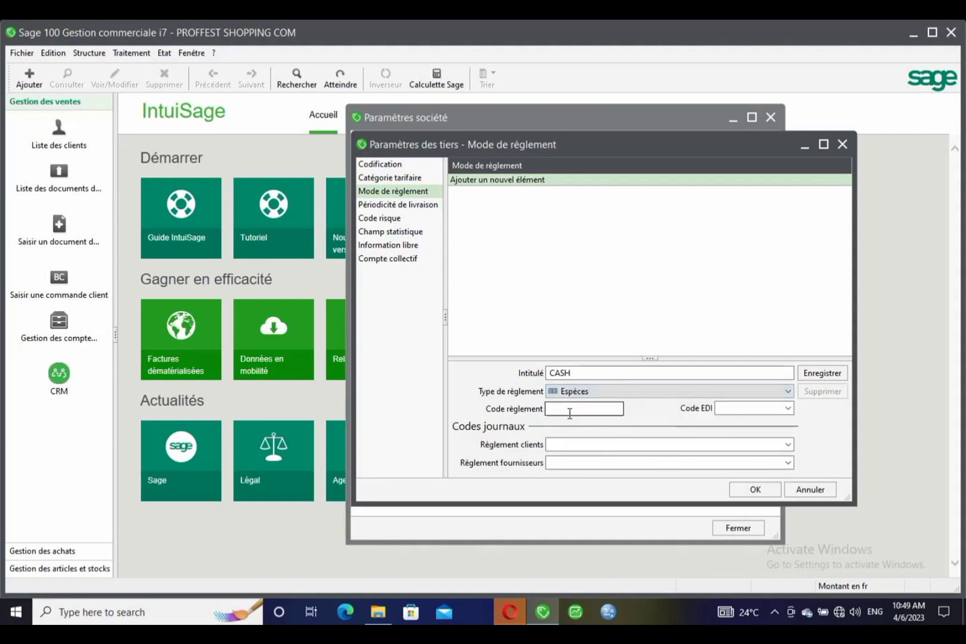
left_click(577, 411)
type("571")
left_click(760, 408)
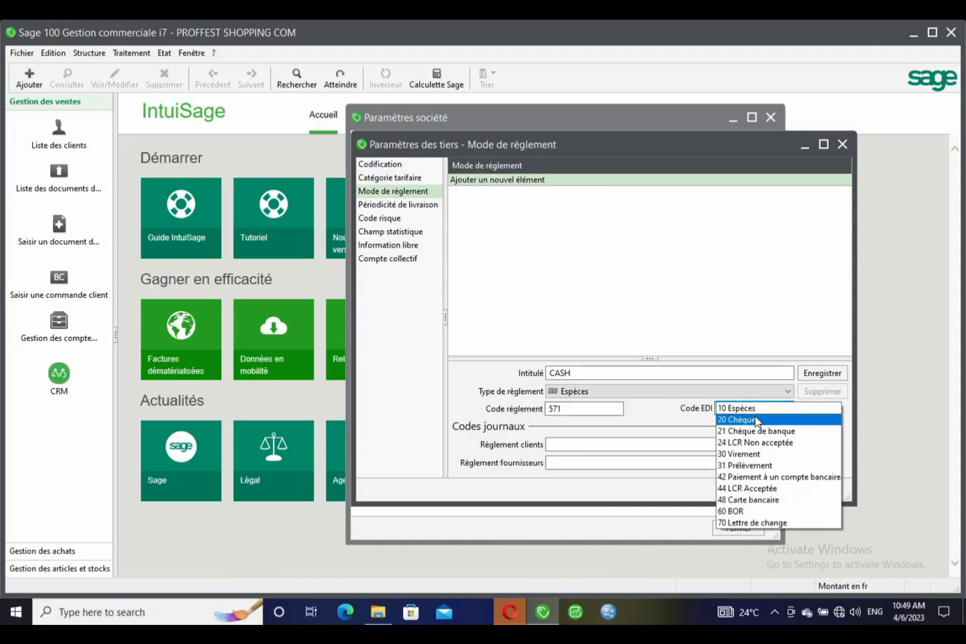
left_click(758, 411)
left_click(790, 411)
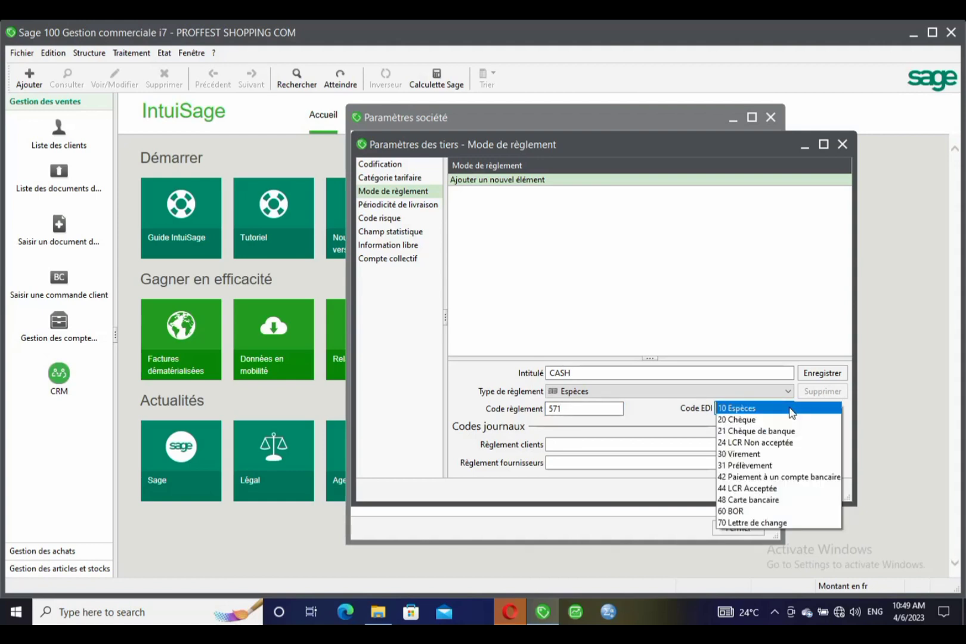
left_click(735, 410)
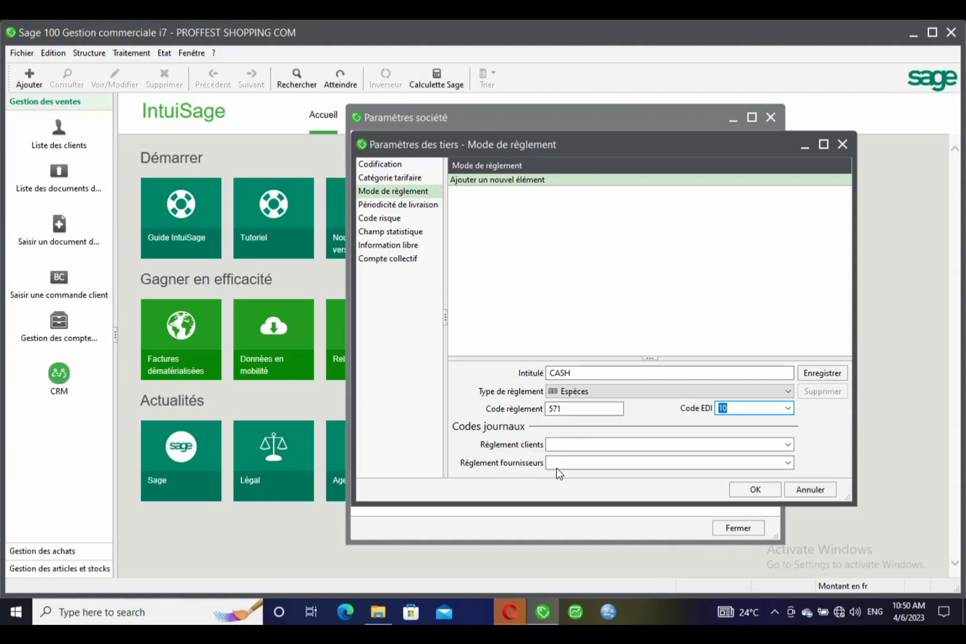
left_click(89, 53)
mouse_move(110, 128)
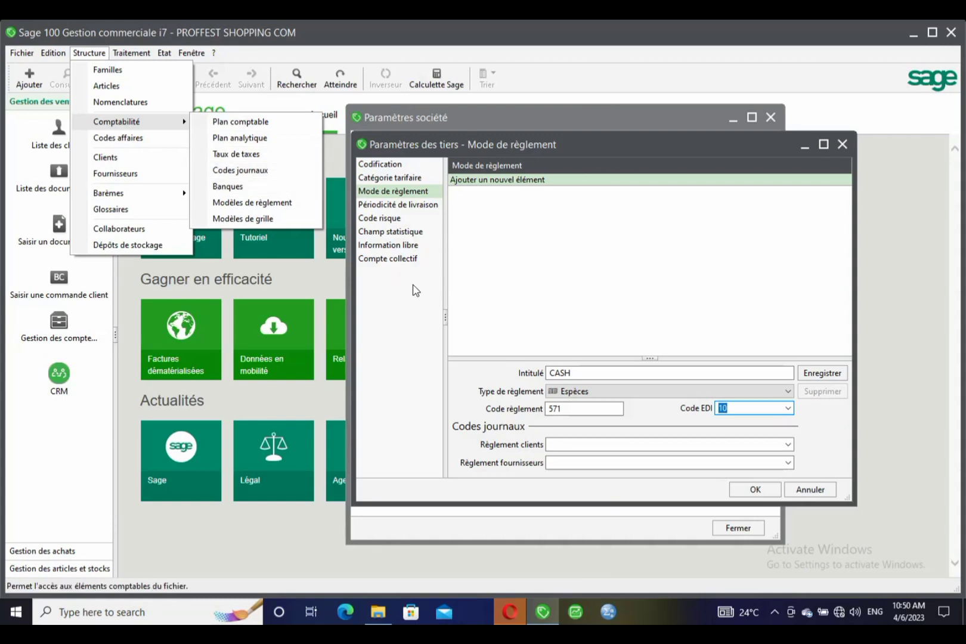
left_click(542, 432)
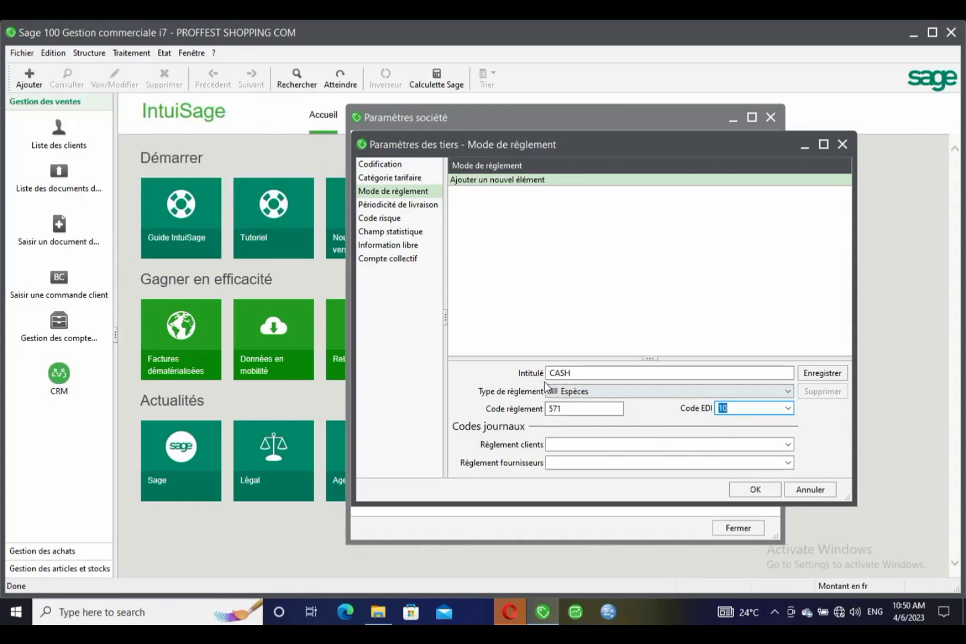
left_click(578, 373)
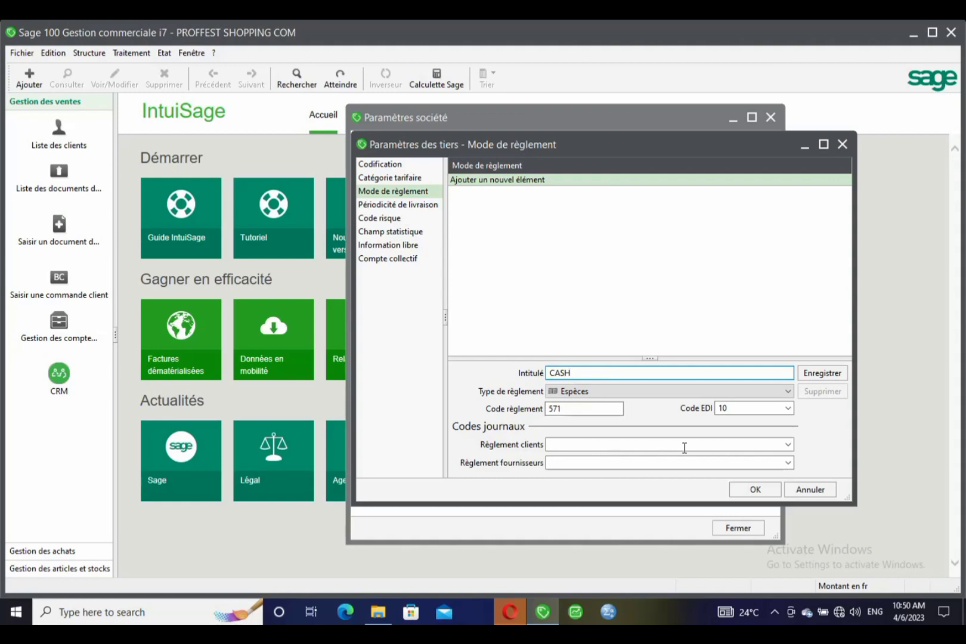
Assign the CS cash journal to both client and supplier payments for CASH, and save the payment method
left_click(787, 444)
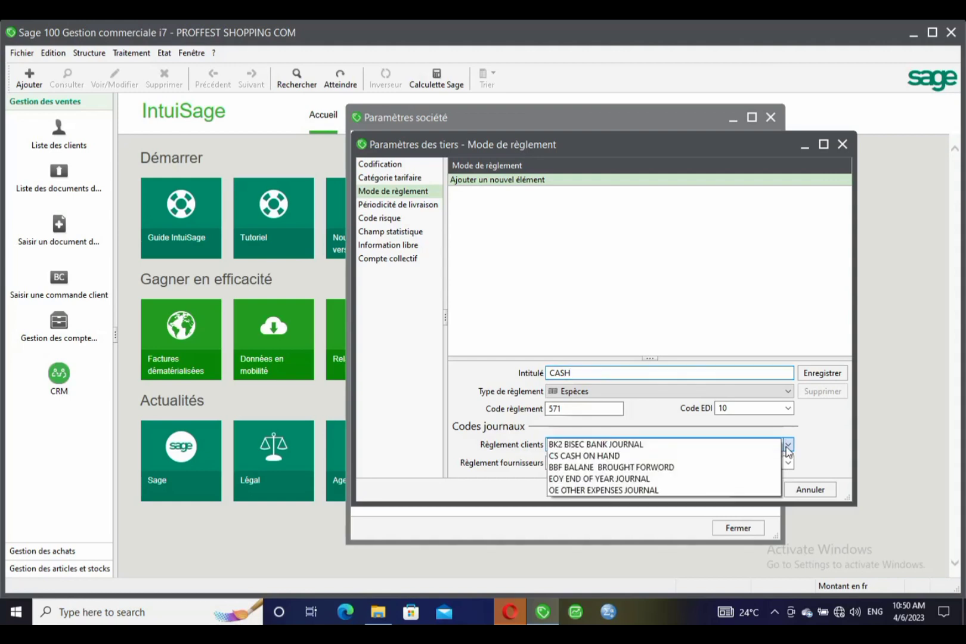
left_click(573, 457)
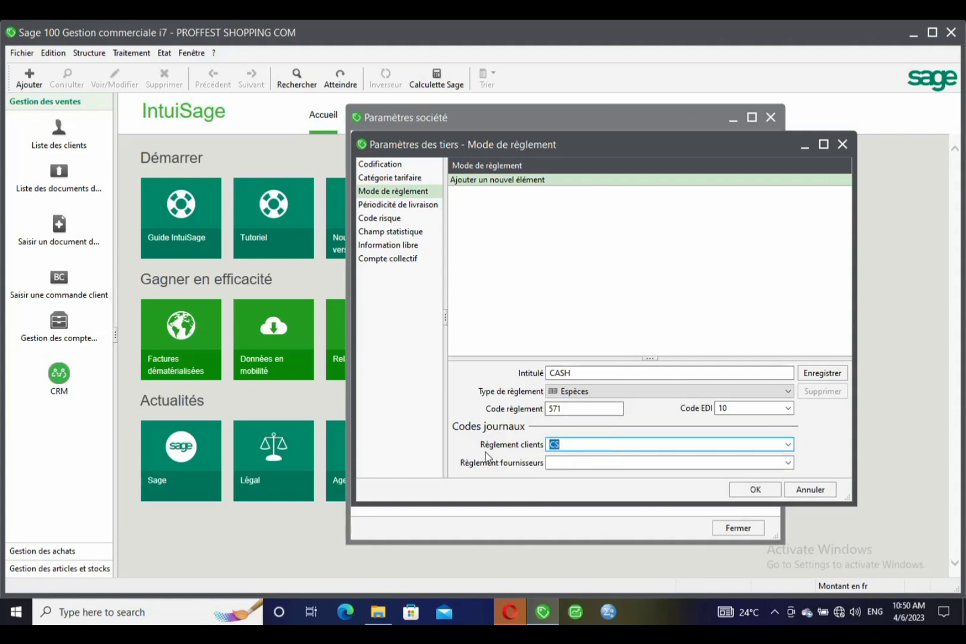
left_click(788, 462)
left_click(727, 472)
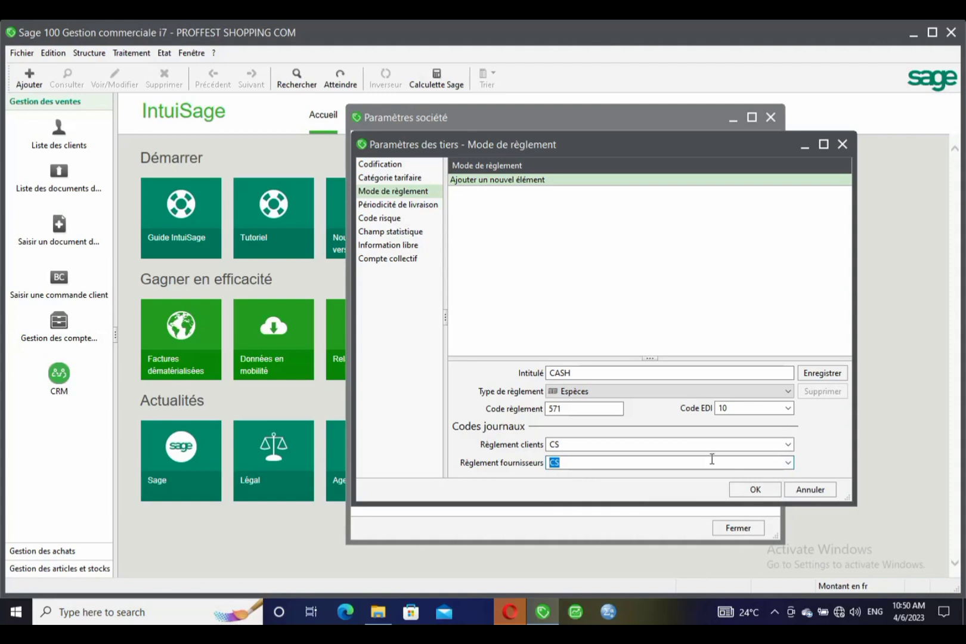
left_click(567, 464)
left_click(599, 444)
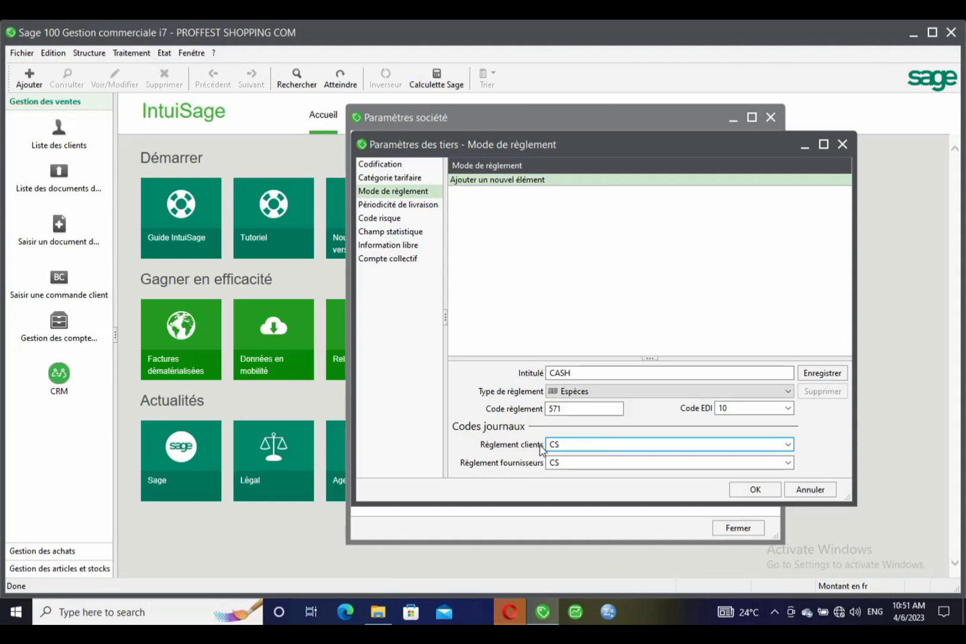
left_click(829, 379)
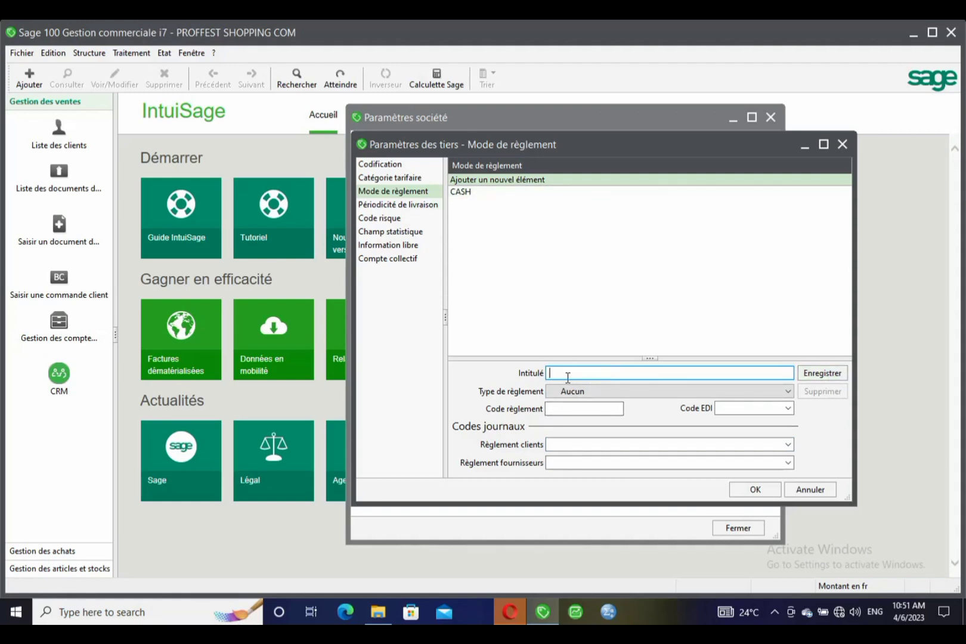
Start another payment method titled BANK with payment type Chèque, payment code 521 and EDI code 20
type("BANK")
left_click(598, 392)
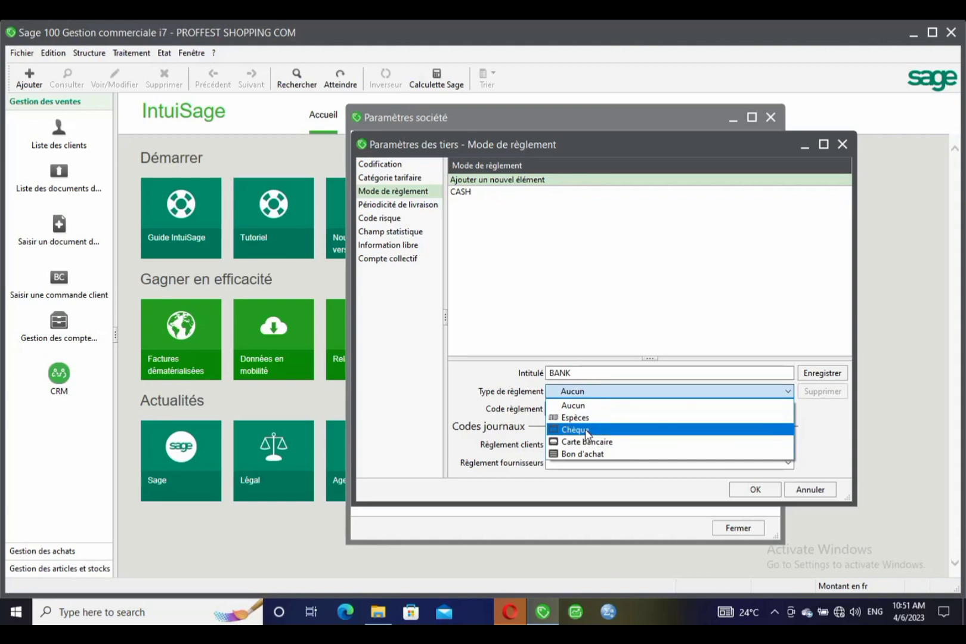
left_click(587, 430)
left_click(587, 411)
type("521")
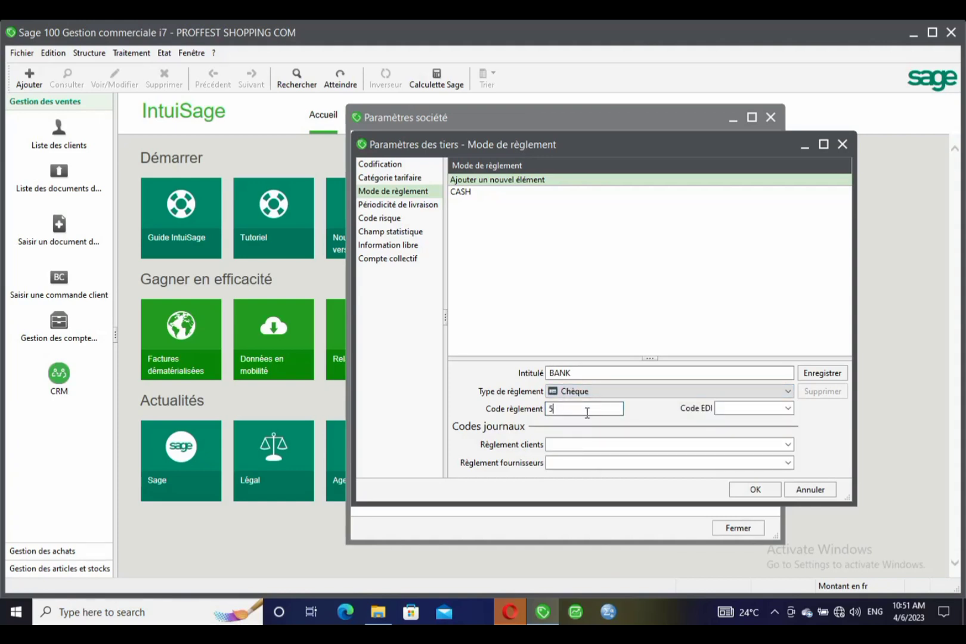
left_click(788, 409)
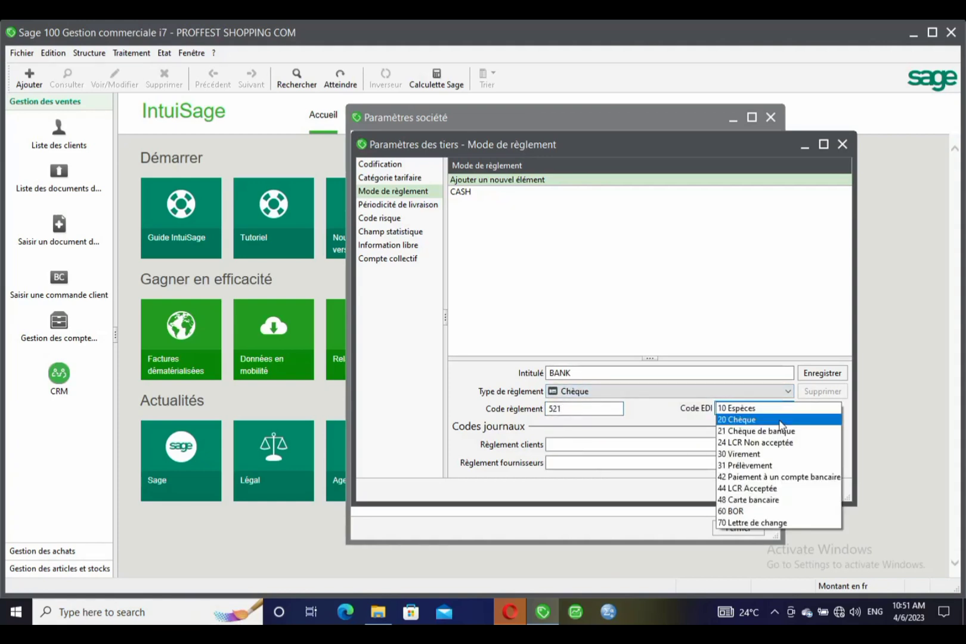
left_click(787, 419)
Assign the BK2 bank journal to both client and supplier payments for BANK, and save the payment method
left_click(788, 445)
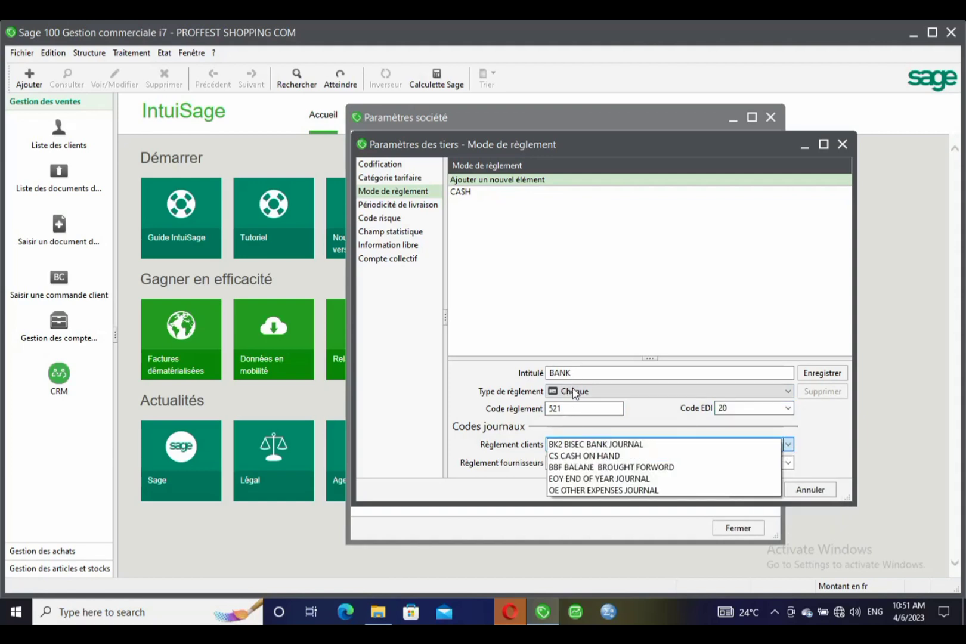
left_click(626, 446)
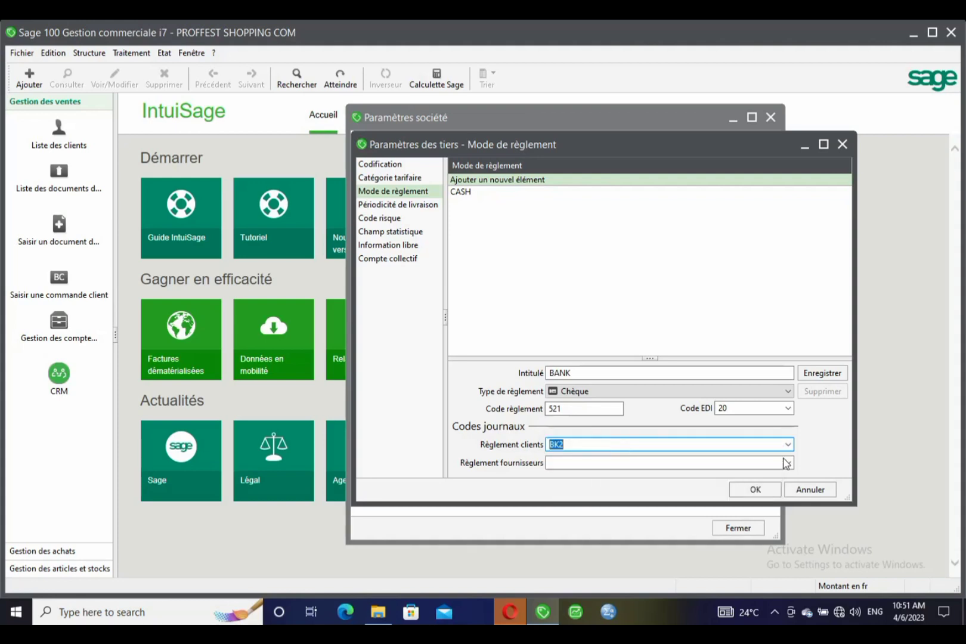
left_click(787, 463)
left_click(691, 472)
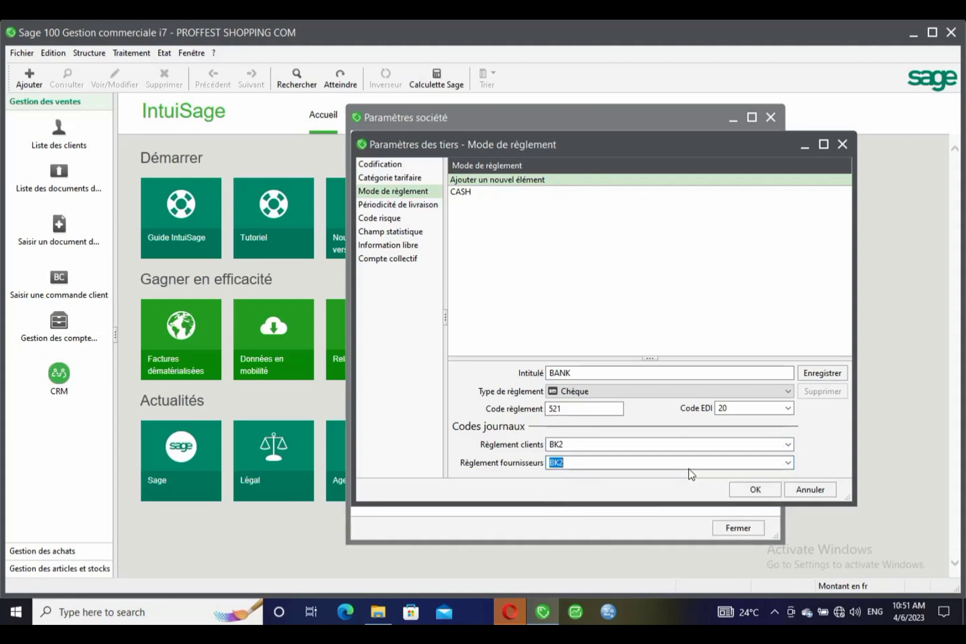
left_click(826, 373)
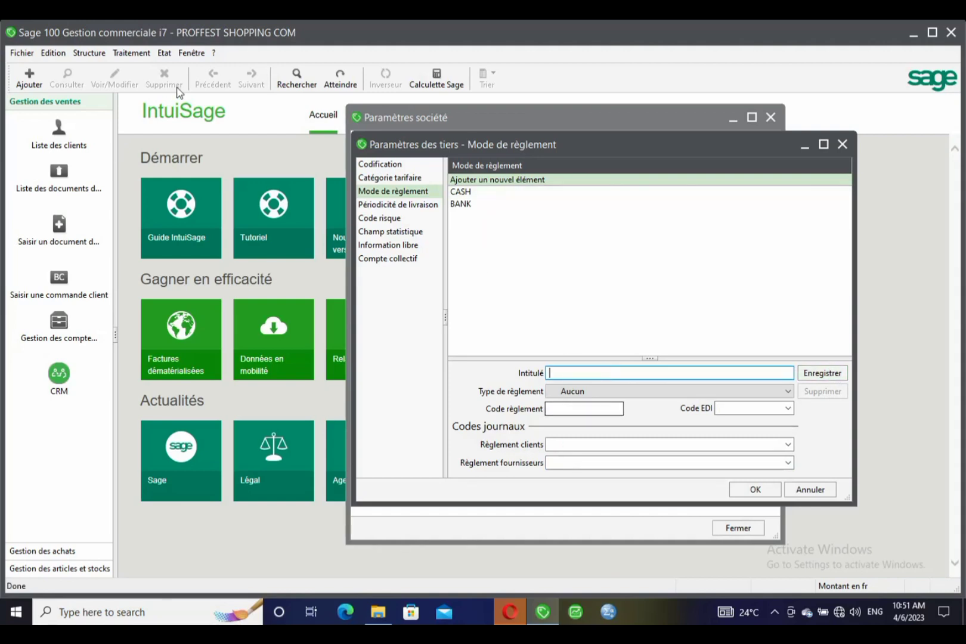
left_click(89, 53)
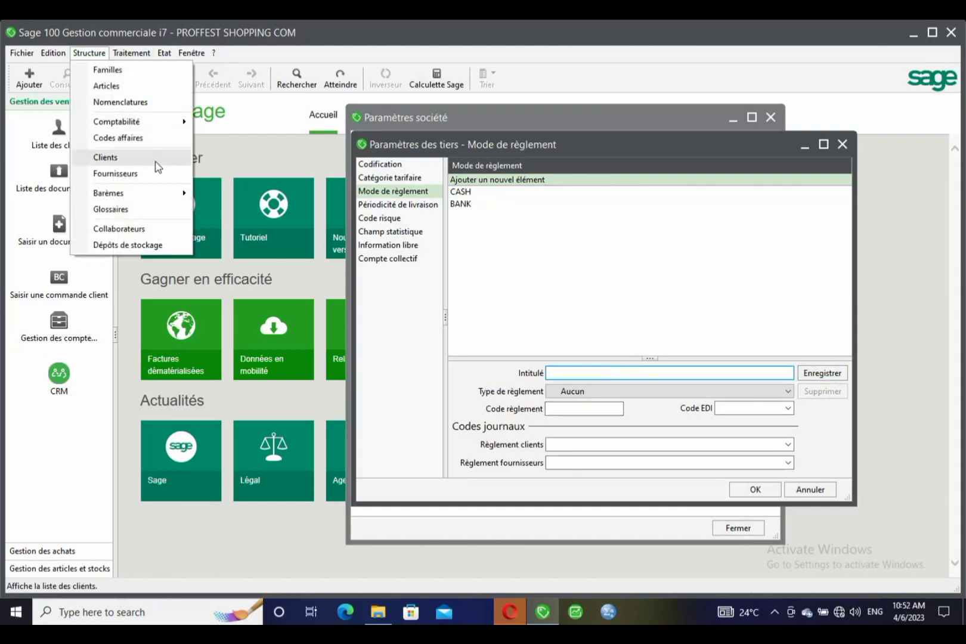
mouse_move(158, 125)
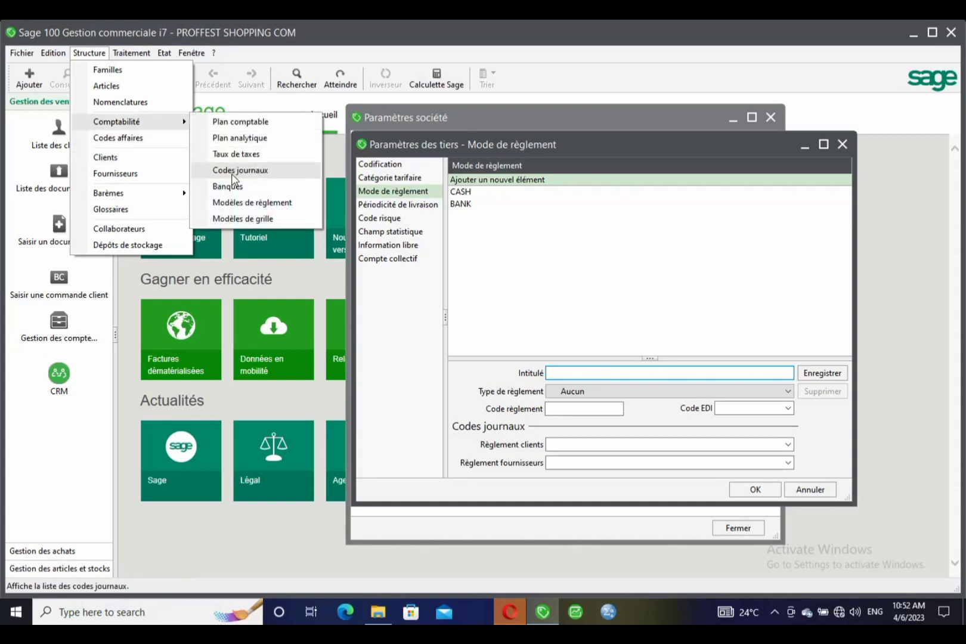
left_click(563, 376)
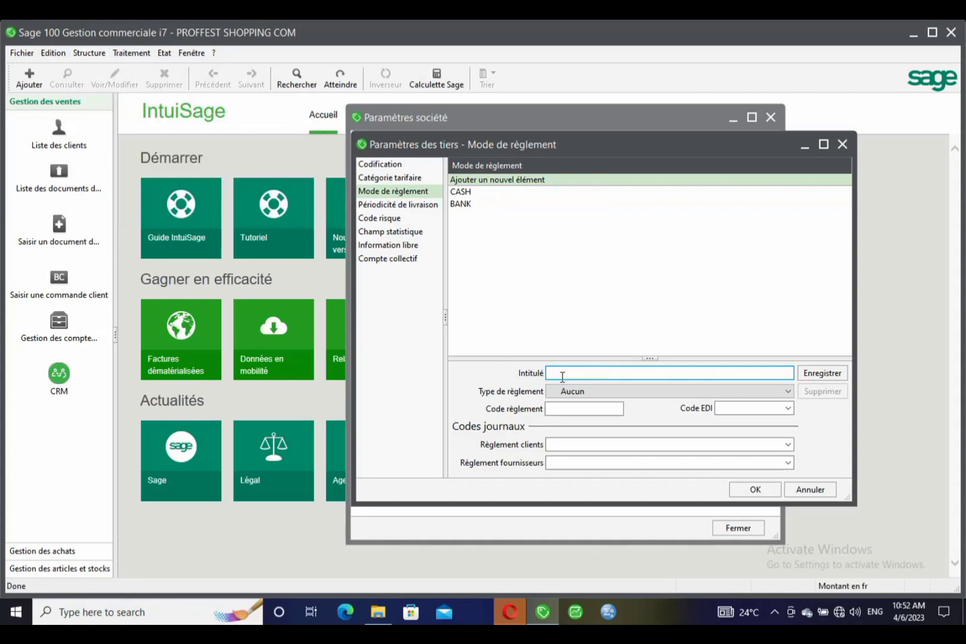
left_click(557, 446)
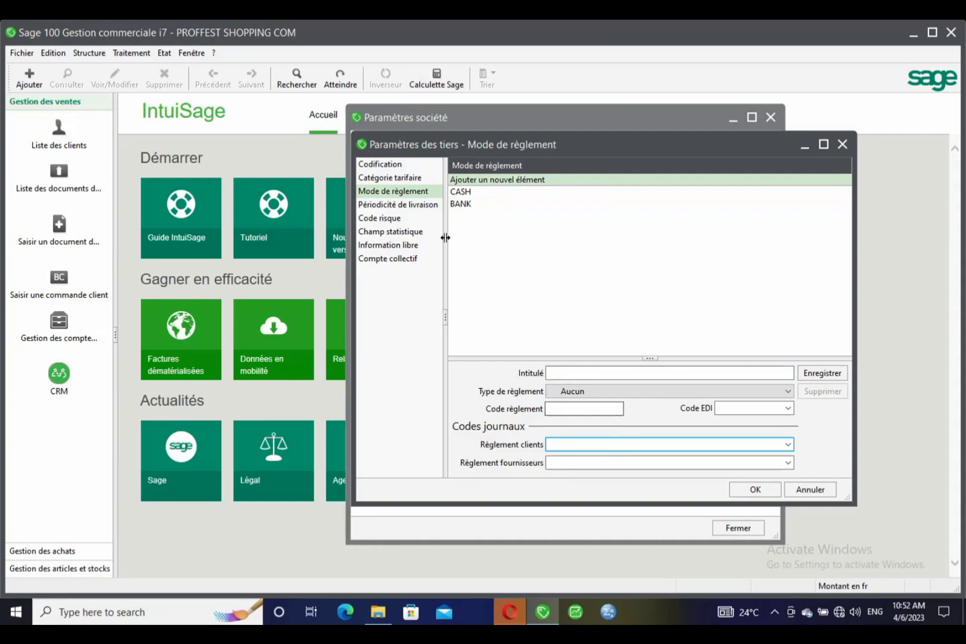
Review the third-party parameters from delivery periodicity to collective accounts, recheck the tariff categories and payment methods, and close the parameters
left_click(395, 205)
left_click(395, 217)
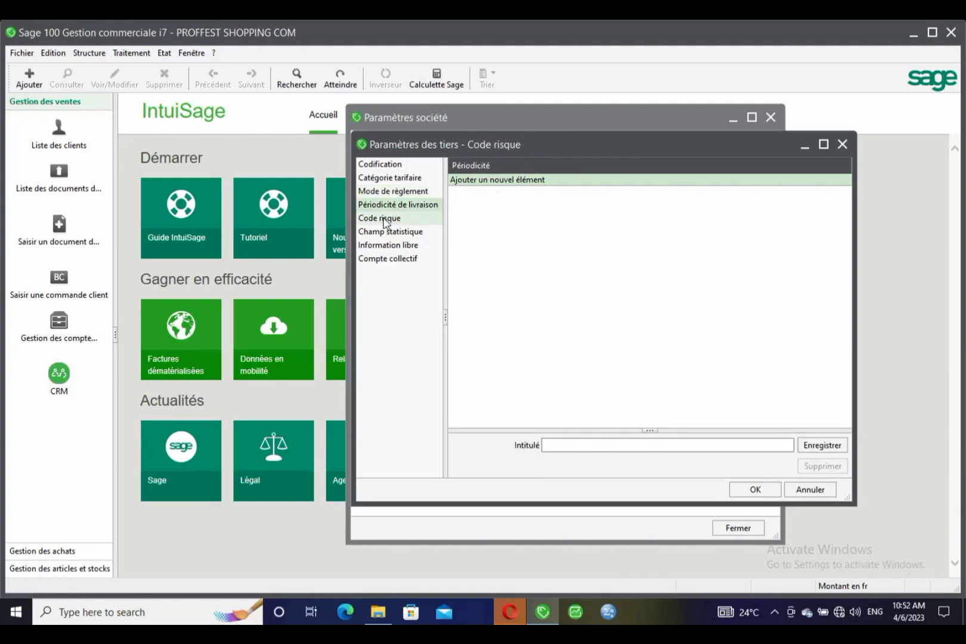
left_click(382, 233)
left_click(382, 244)
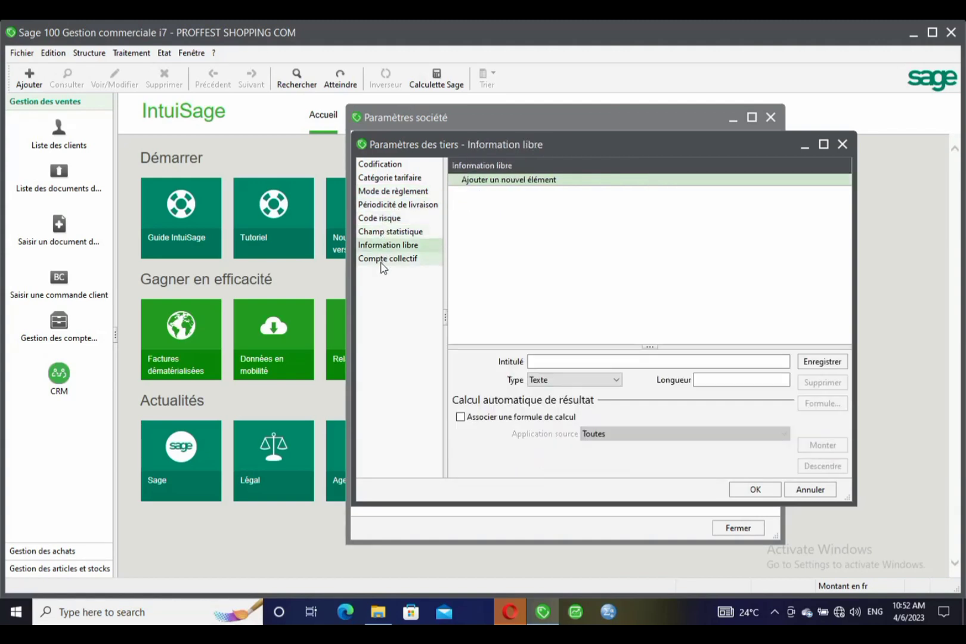
left_click(383, 259)
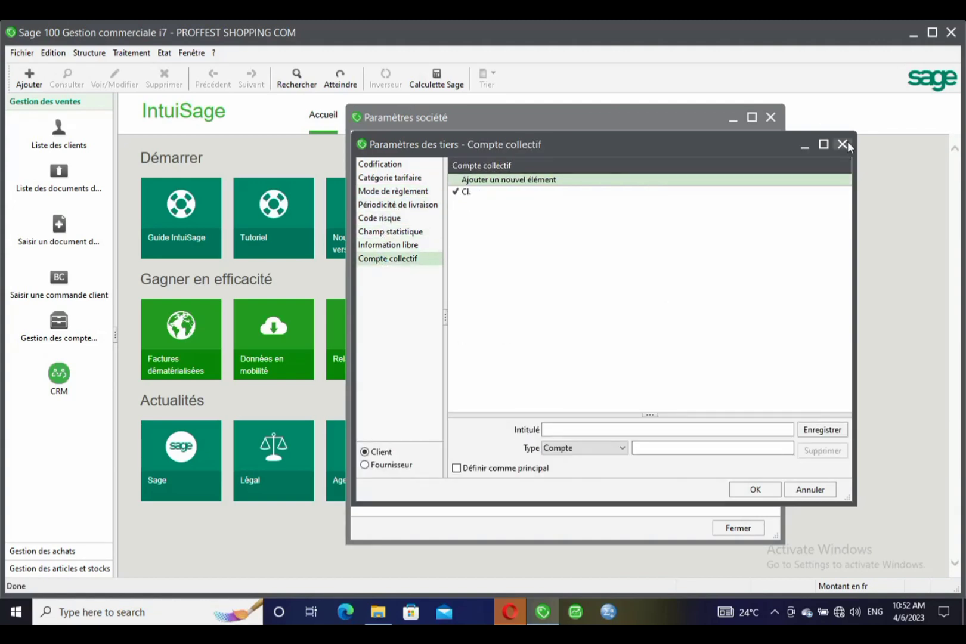
left_click_drag(444, 150, 438, 179)
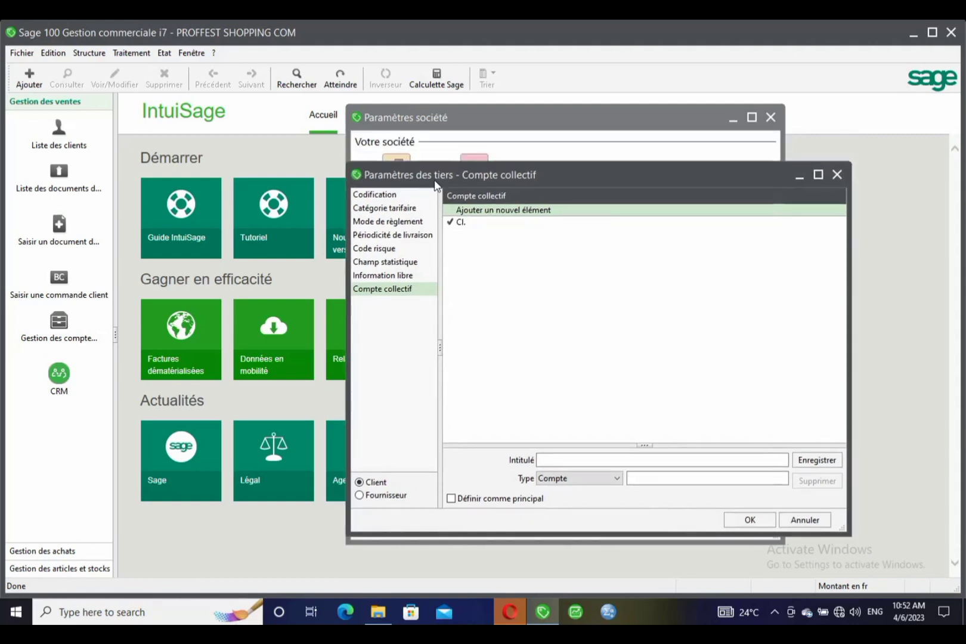
left_click(389, 210)
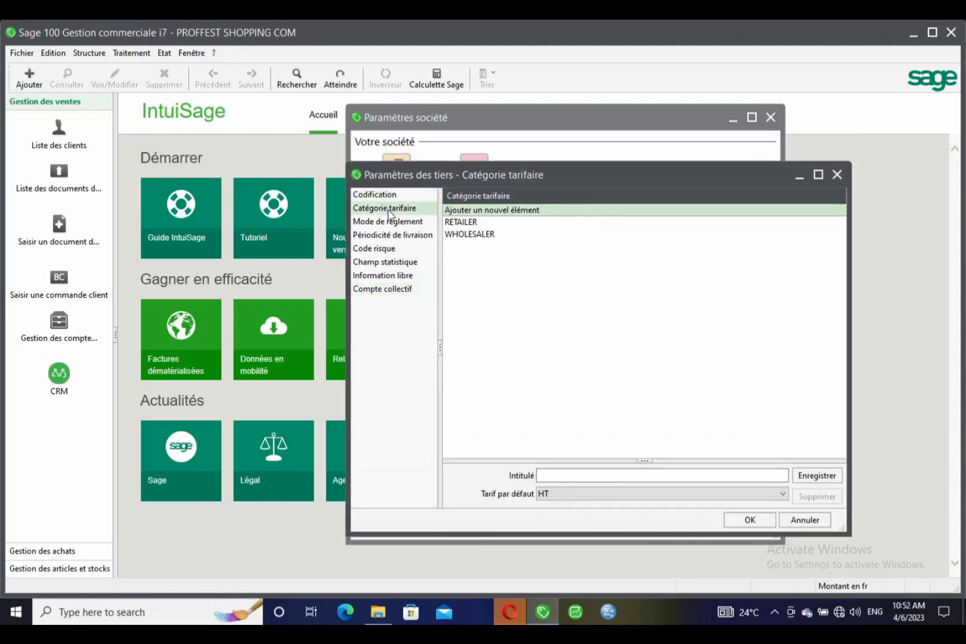
left_click(396, 221)
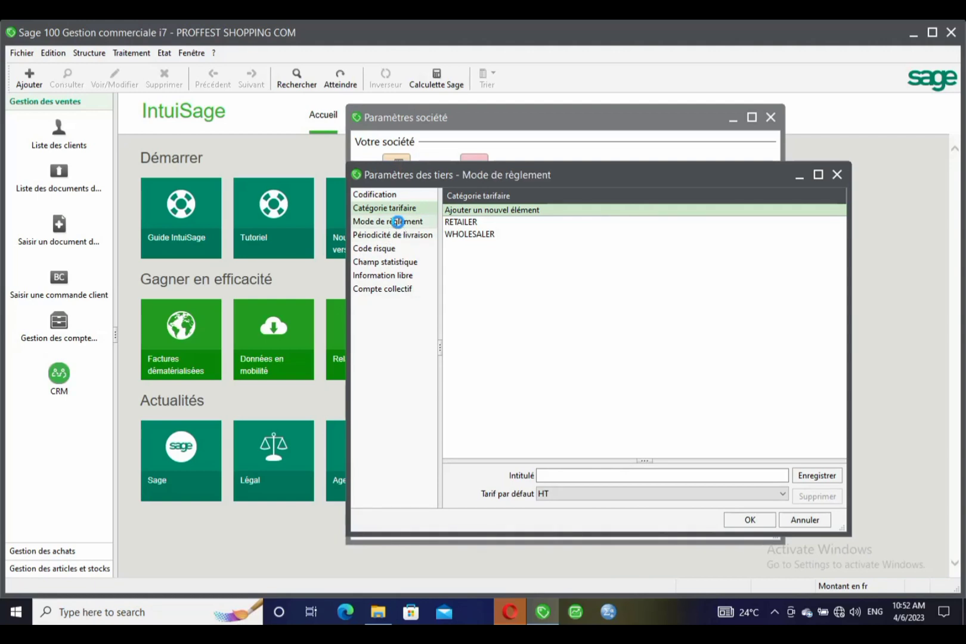
left_click(836, 179)
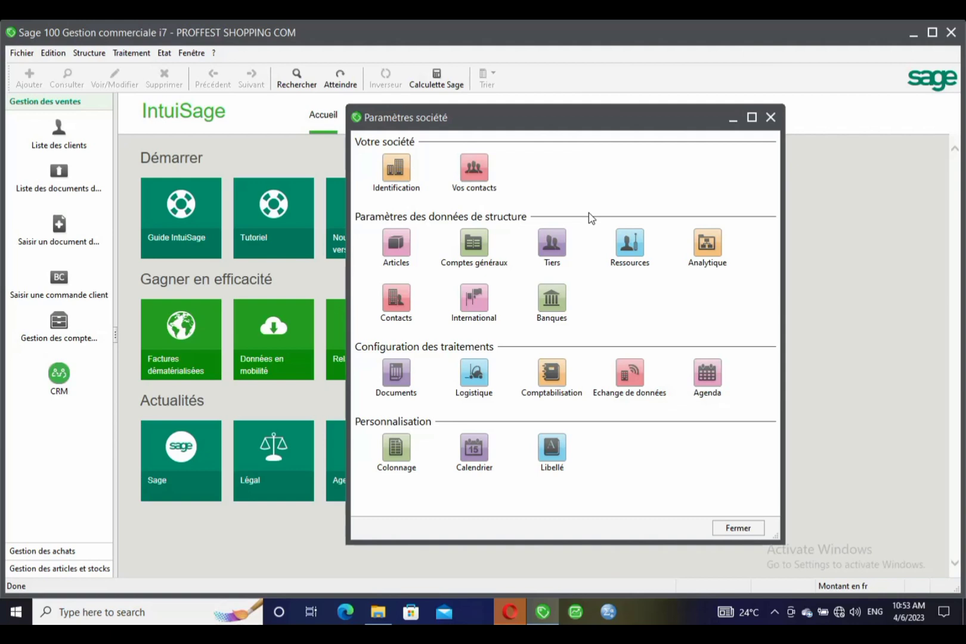
Open the accounting categories in the company's Comptabilisation parameters
left_click(557, 372)
left_click_drag(366, 218, 425, 151)
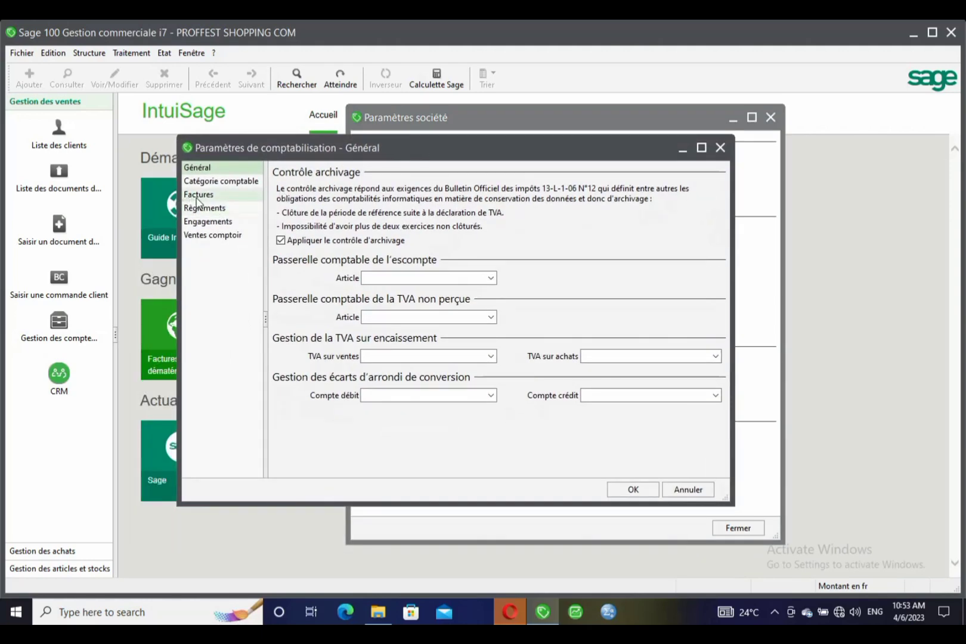
left_click(235, 188)
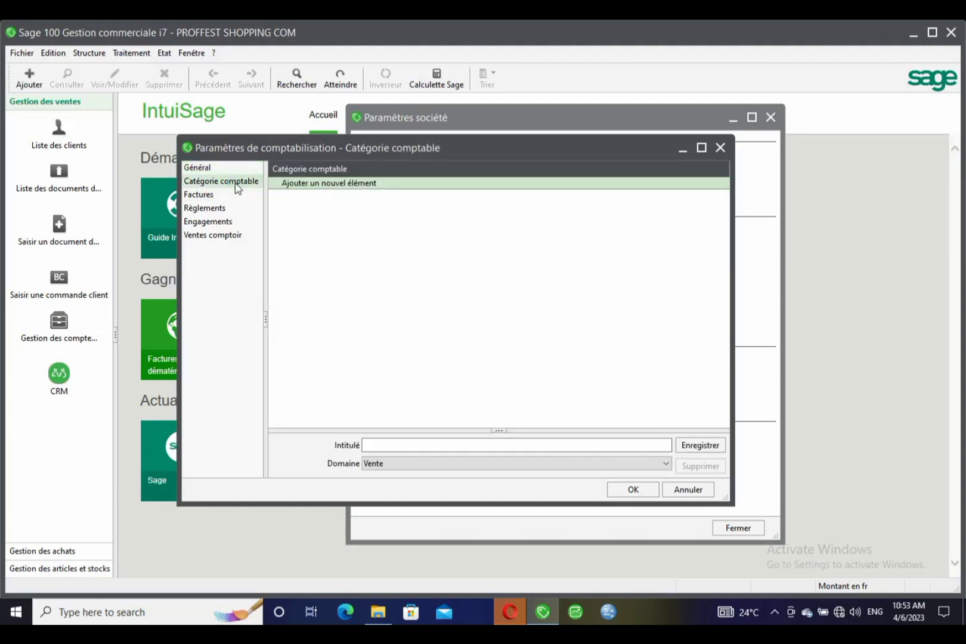
left_click_drag(343, 152, 424, 147)
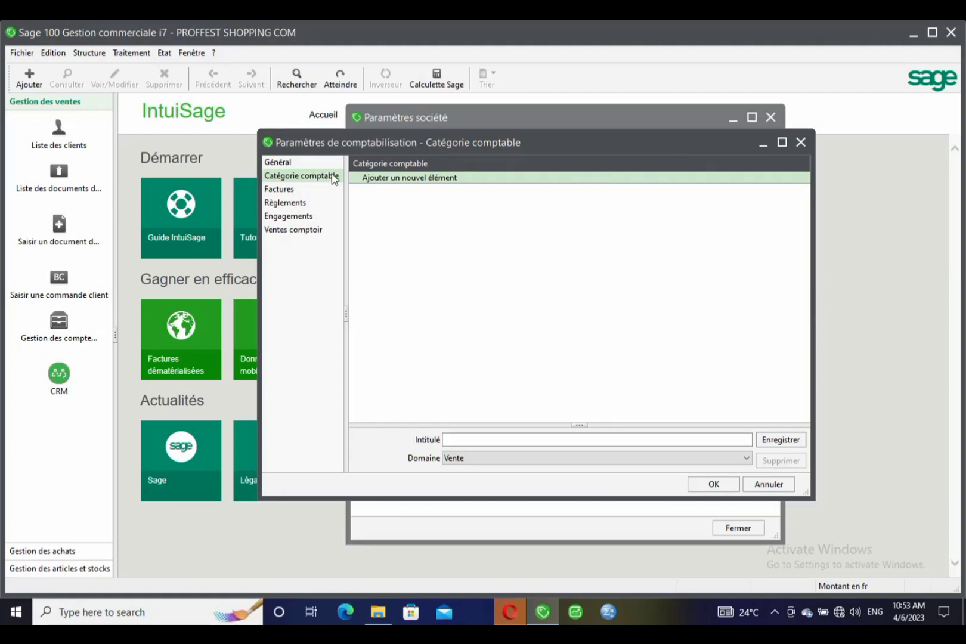
left_click_drag(346, 239, 355, 240)
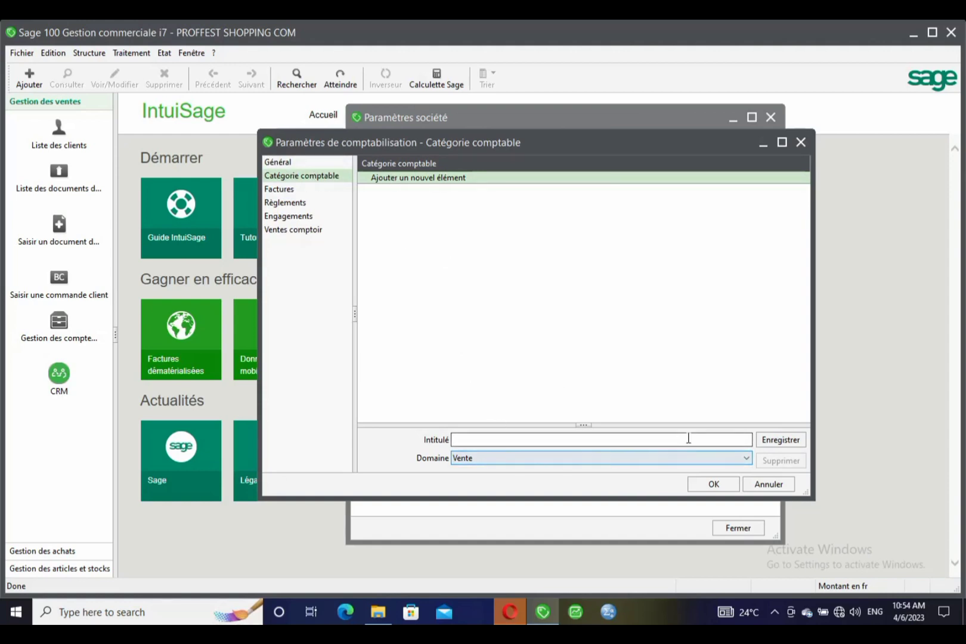
Add an accounting category titled OVER THE COUNTER for the Vente domain and save it
left_click(725, 438)
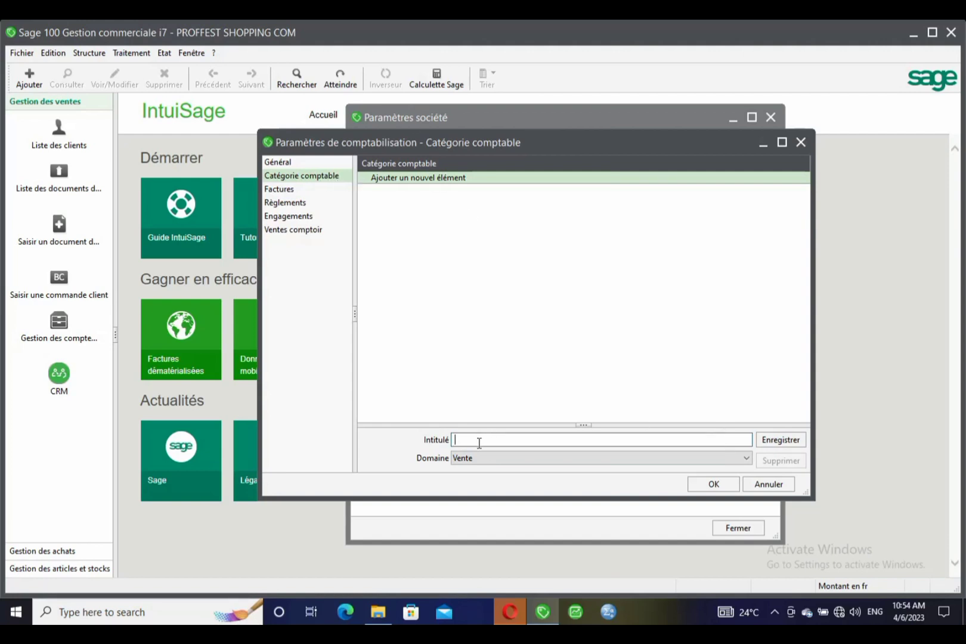
left_click(746, 458)
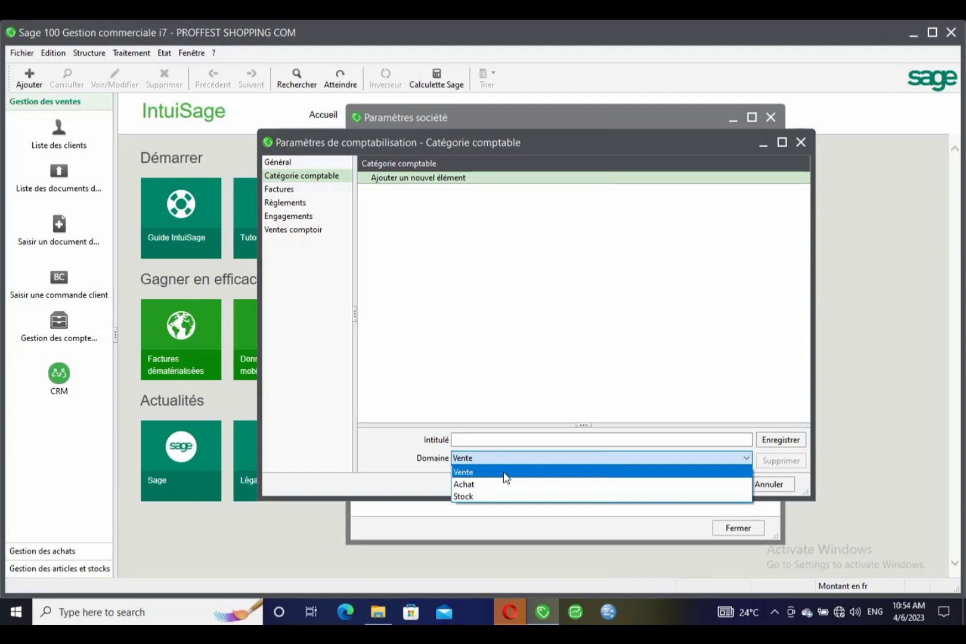
left_click(473, 470)
left_click(479, 445)
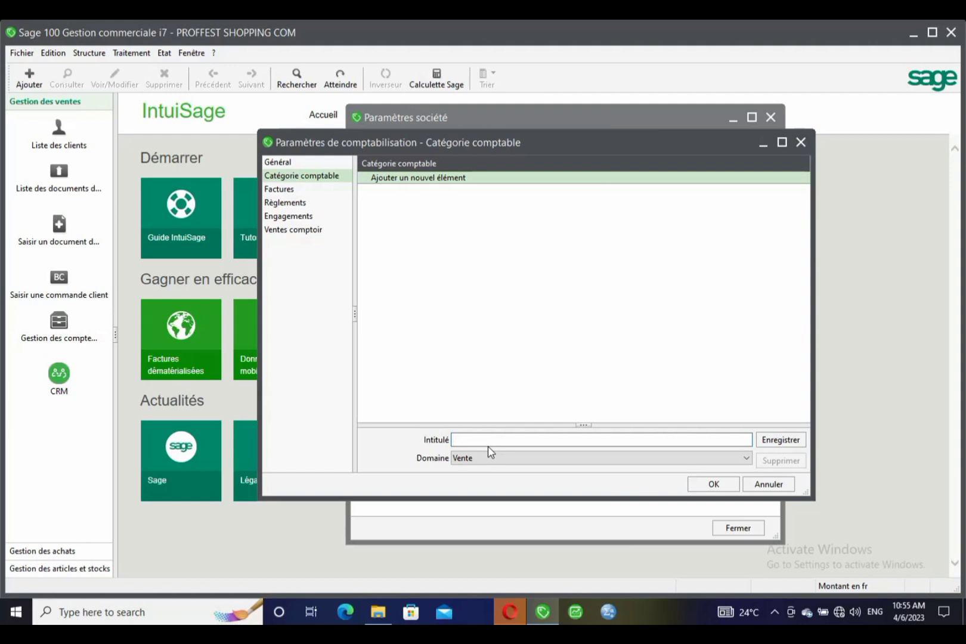
type("OVER THE COUNTER")
left_click(582, 464)
left_click(793, 441)
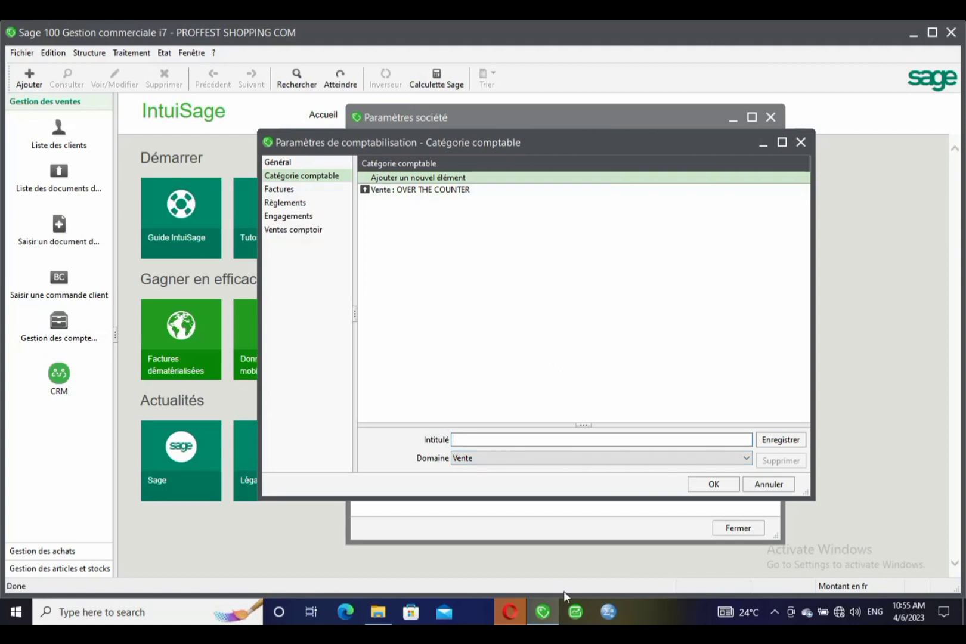
Add an accounting category titled OVER THE COUNTER for the Achat domain and save it
left_click(747, 458)
left_click(599, 486)
left_click(572, 441)
type("ER THE COUNTER")
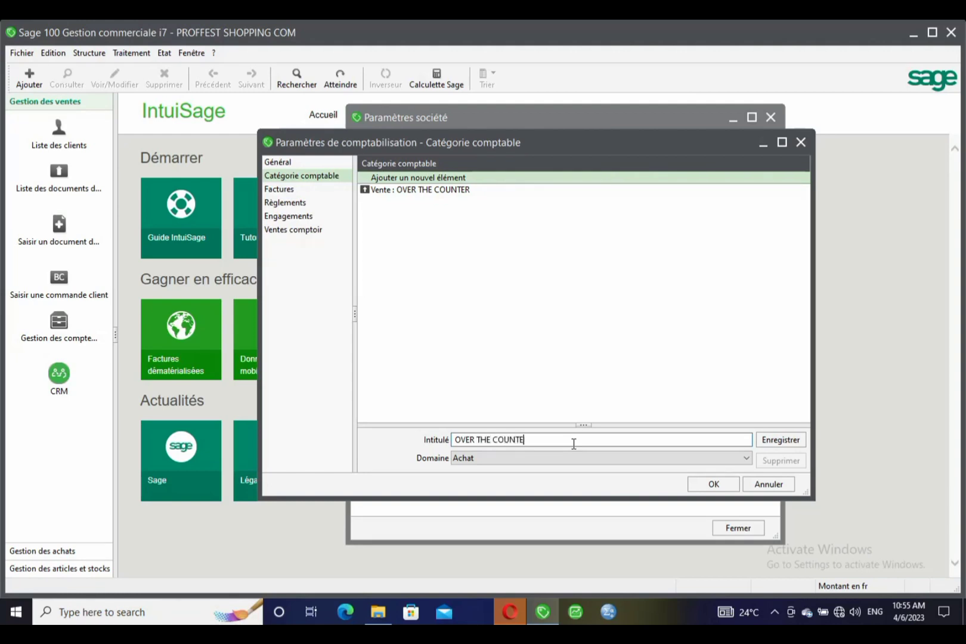
left_click(762, 443)
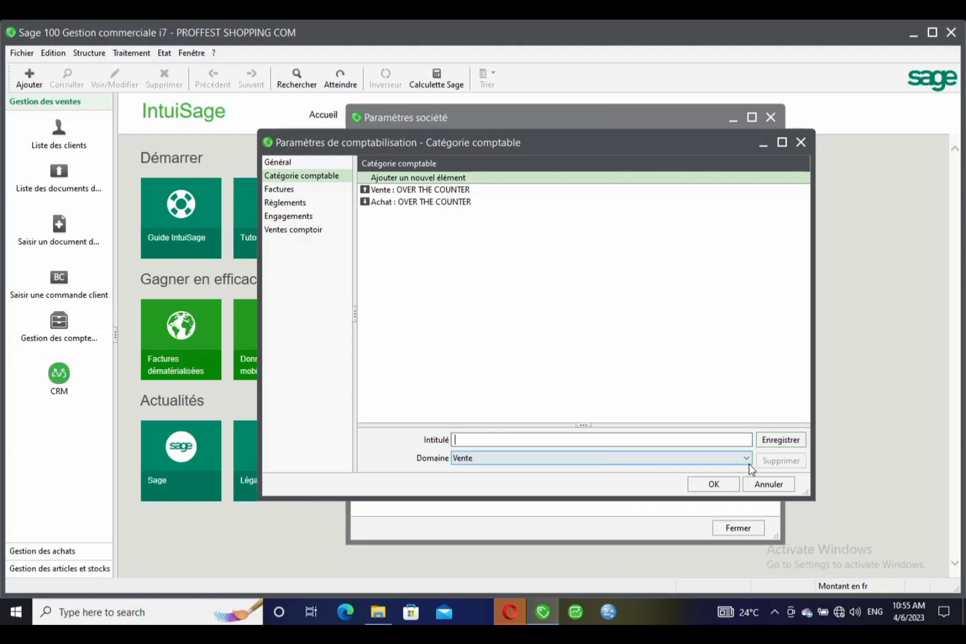
Add an accounting category titled WAREHOUSE for the Stock domain and save it
left_click(749, 464)
left_click(540, 499)
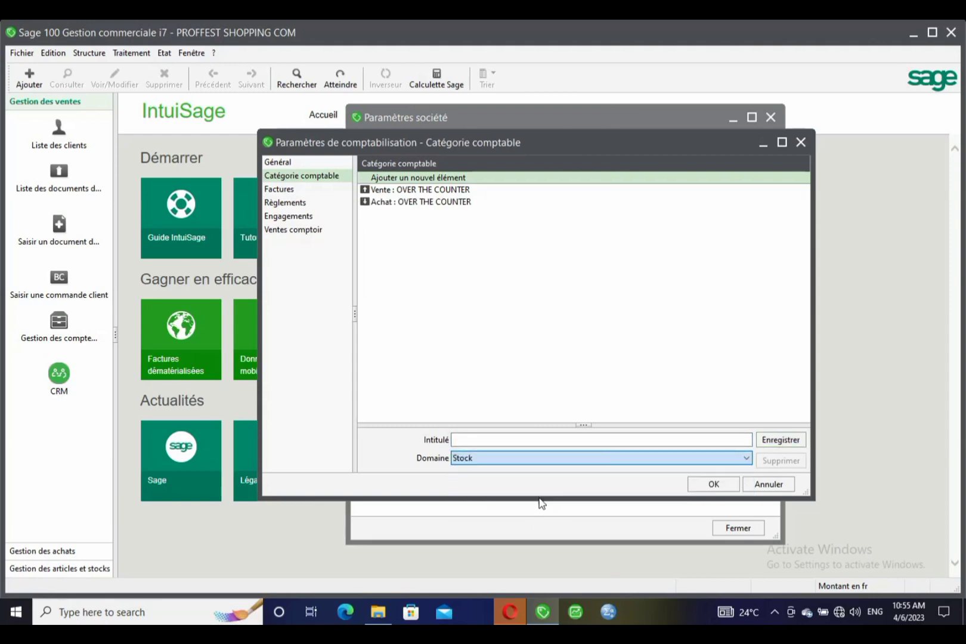
left_click(541, 439)
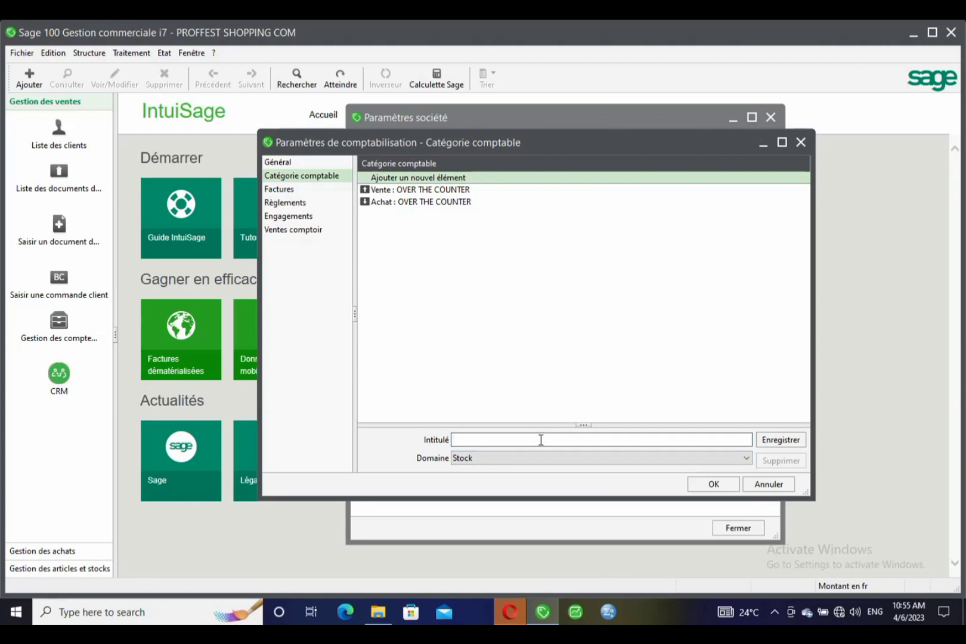
type("WAREHOUSE")
left_click(766, 440)
In the invoice accounting settings, assign the SL journal to sales and the PUR journal to purchases
left_click(281, 189)
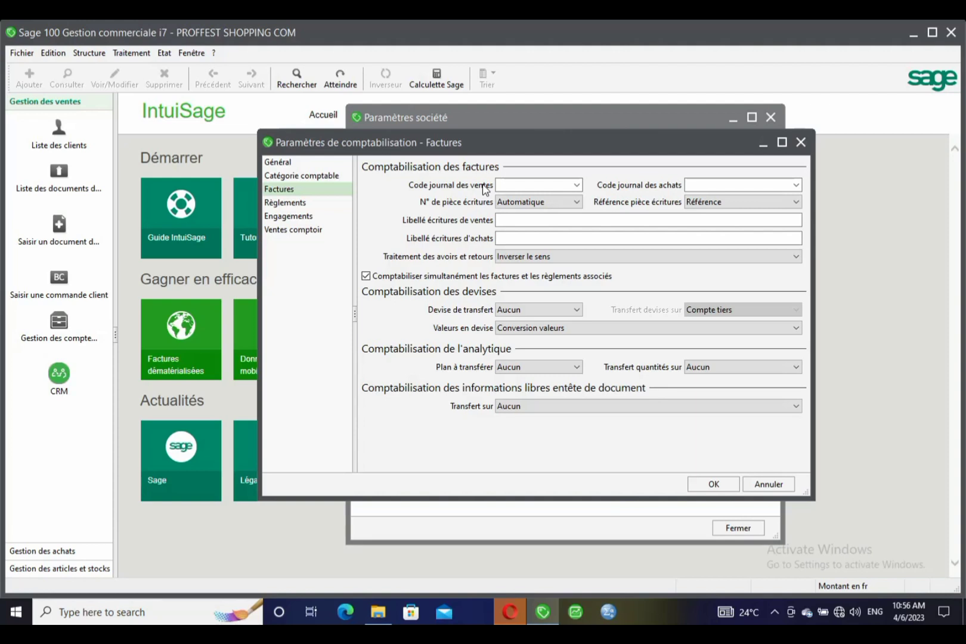
left_click(581, 188)
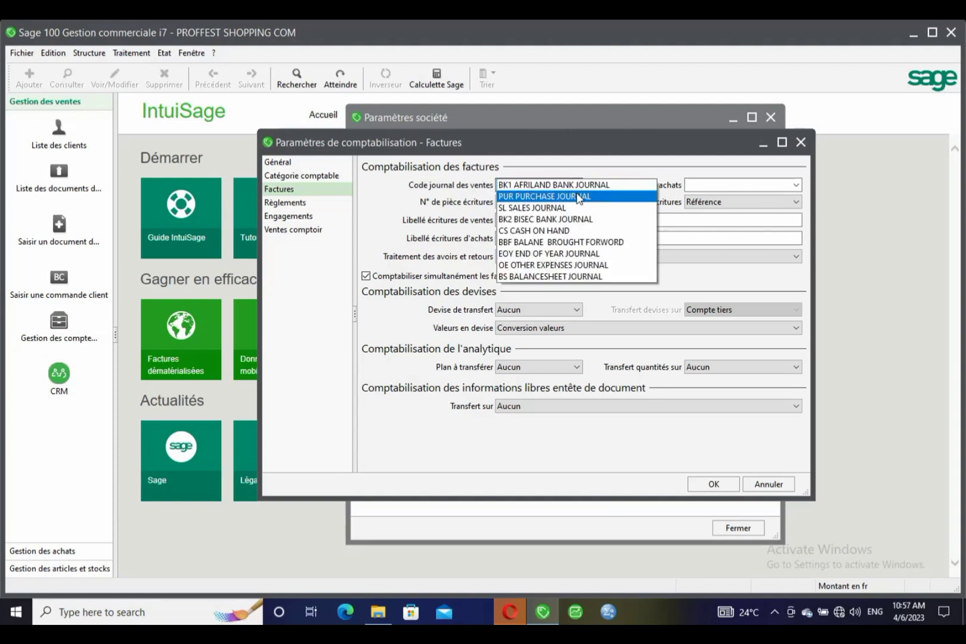
left_click(543, 213)
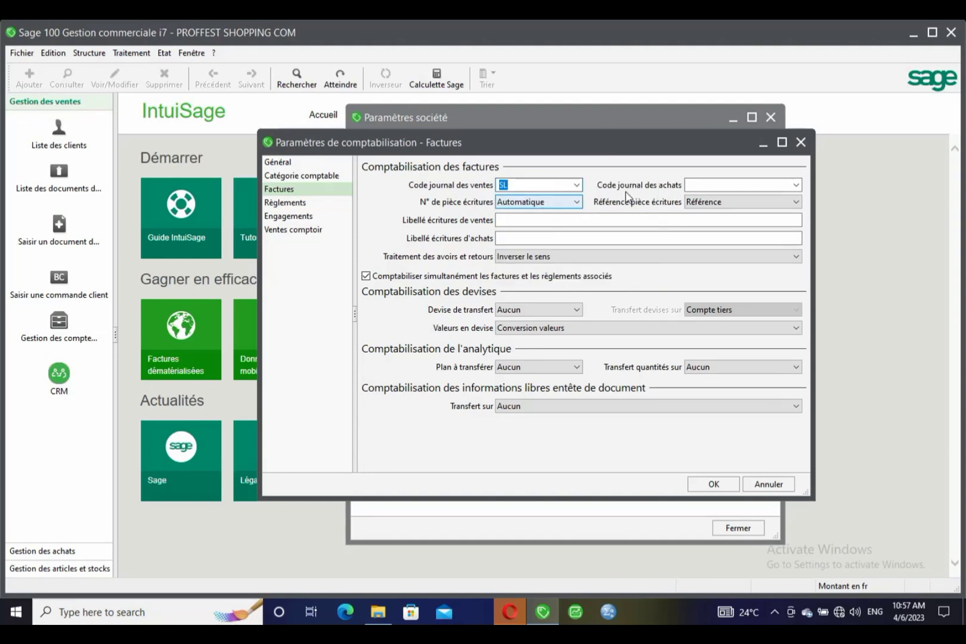
left_click(791, 187)
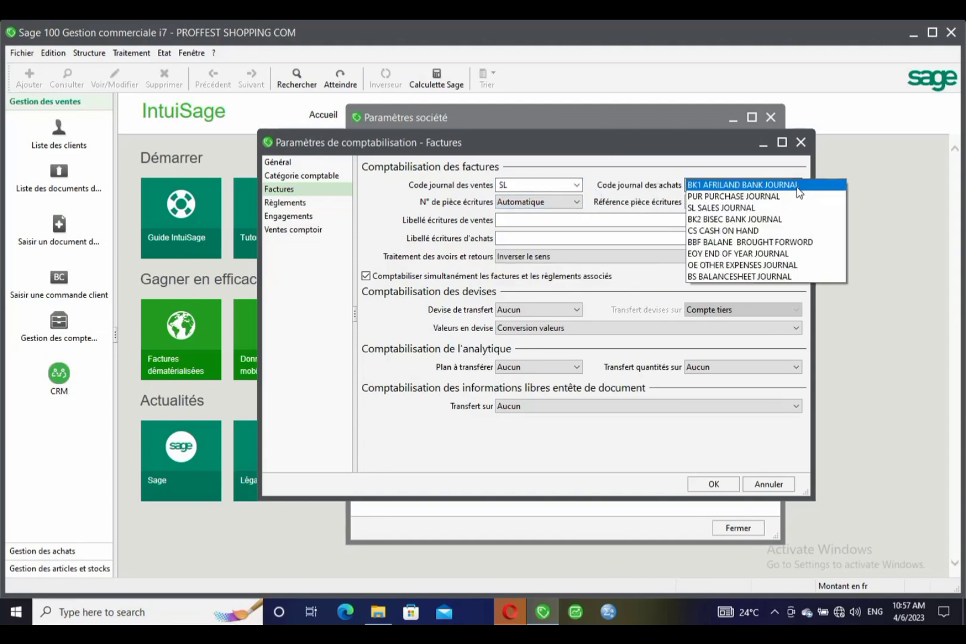
left_click(797, 197)
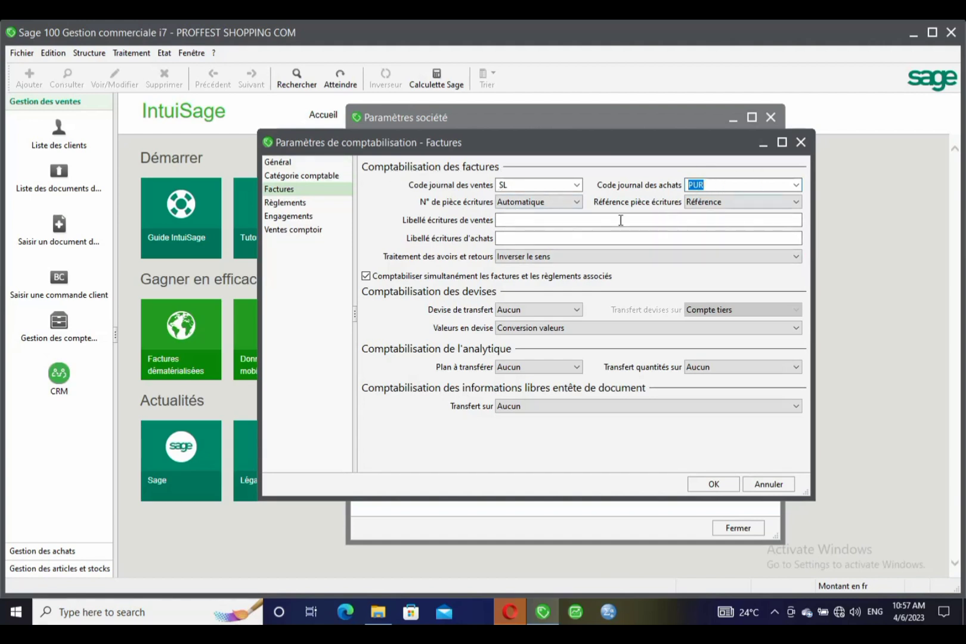
Set the sales entry label to BEING SALES OF GOODS and the purchase entry label to BEING PURCHASE OF GOOD
left_click(576, 222)
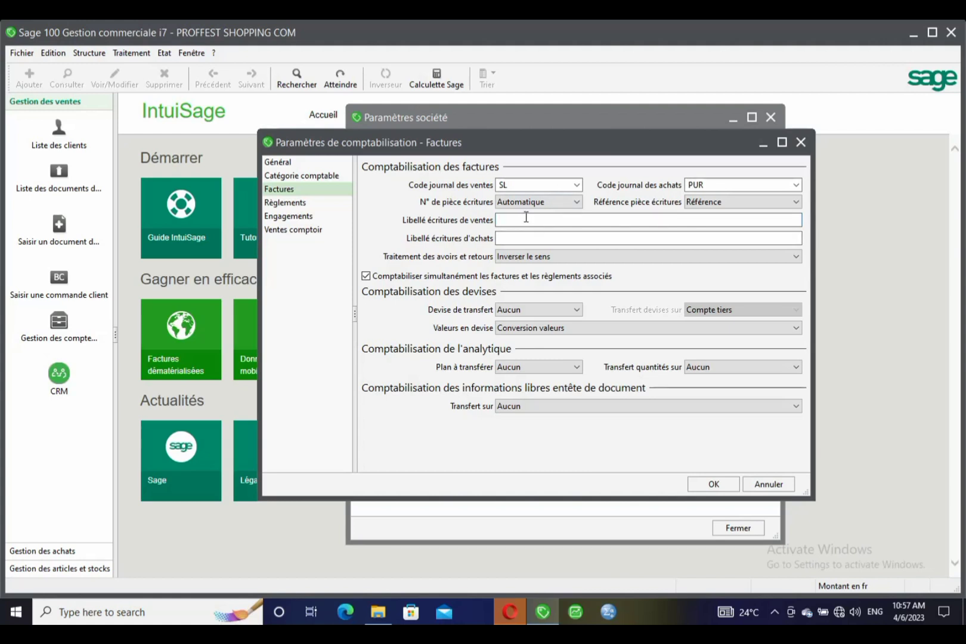
type("BEING SALES OF GOODS")
left_click(536, 237)
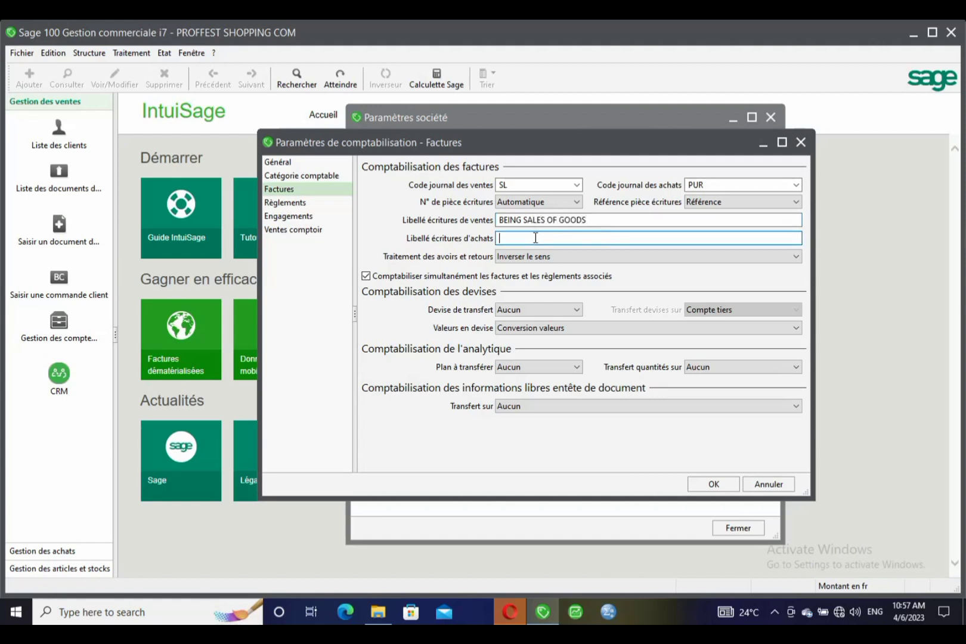
type("BEING PUR")
key("BackSpace")
type("CHASE OF GOODF")
left_click_drag(605, 143, 622, 142)
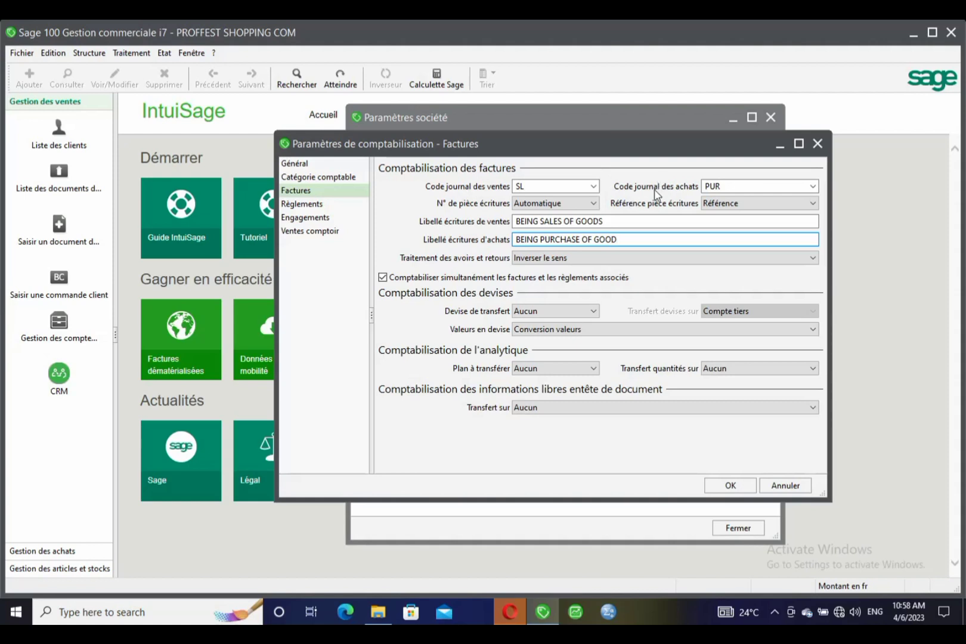
left_click(749, 186)
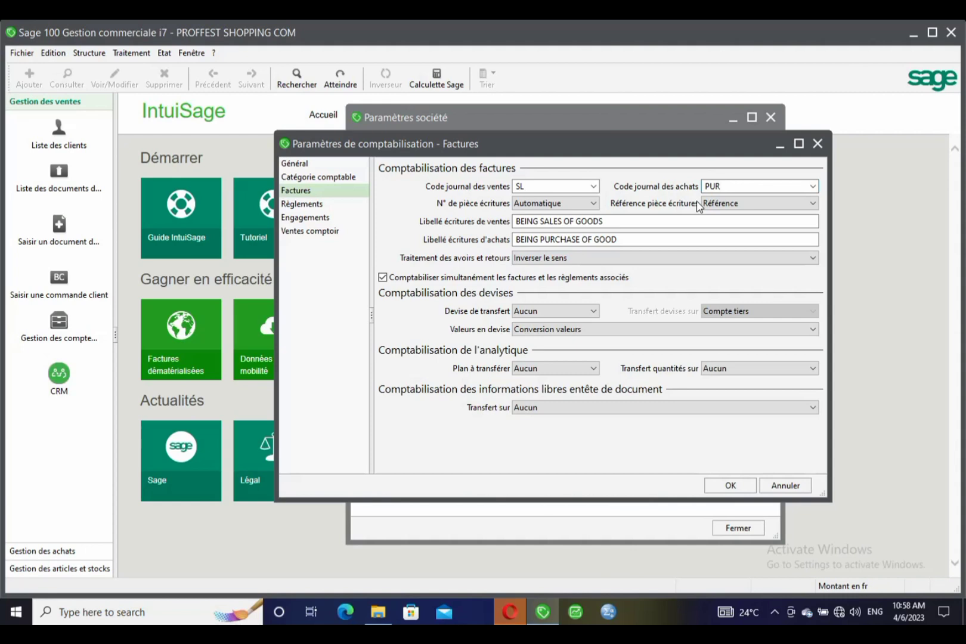
In the payment accounting settings, assign the CS cash journal to client payments
left_click(331, 205)
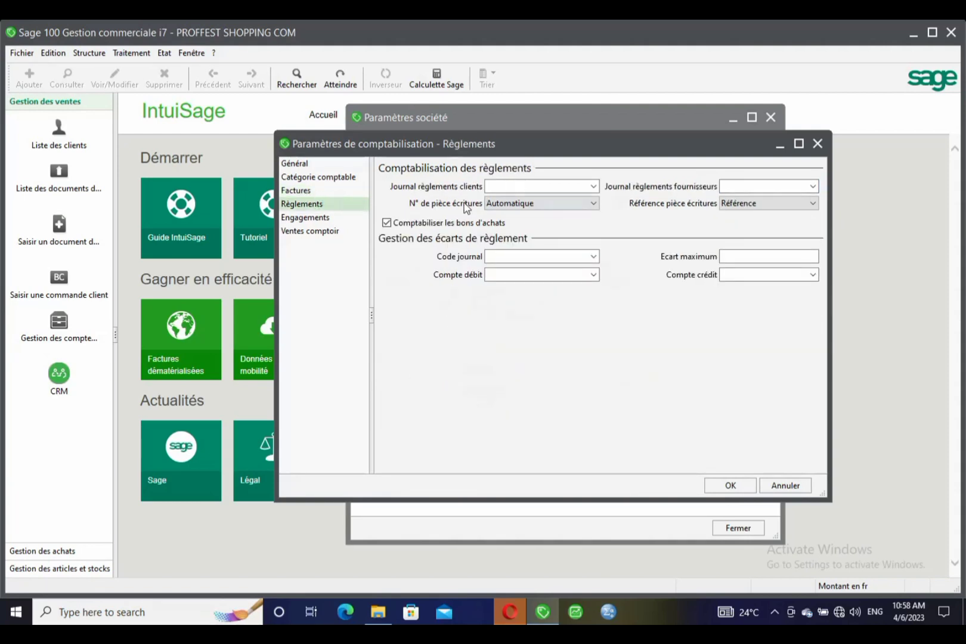
left_click(595, 189)
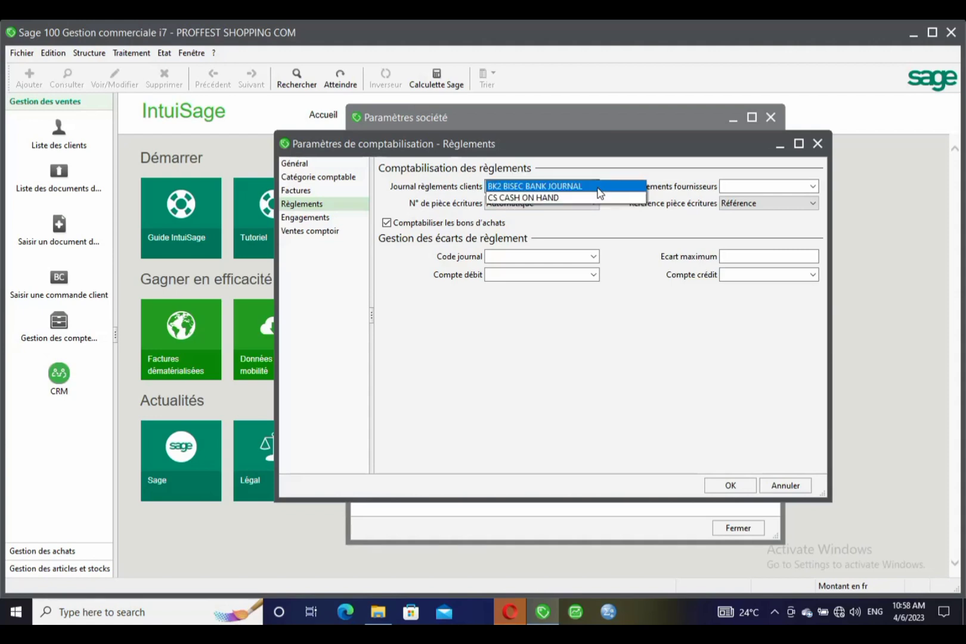
left_click(493, 198)
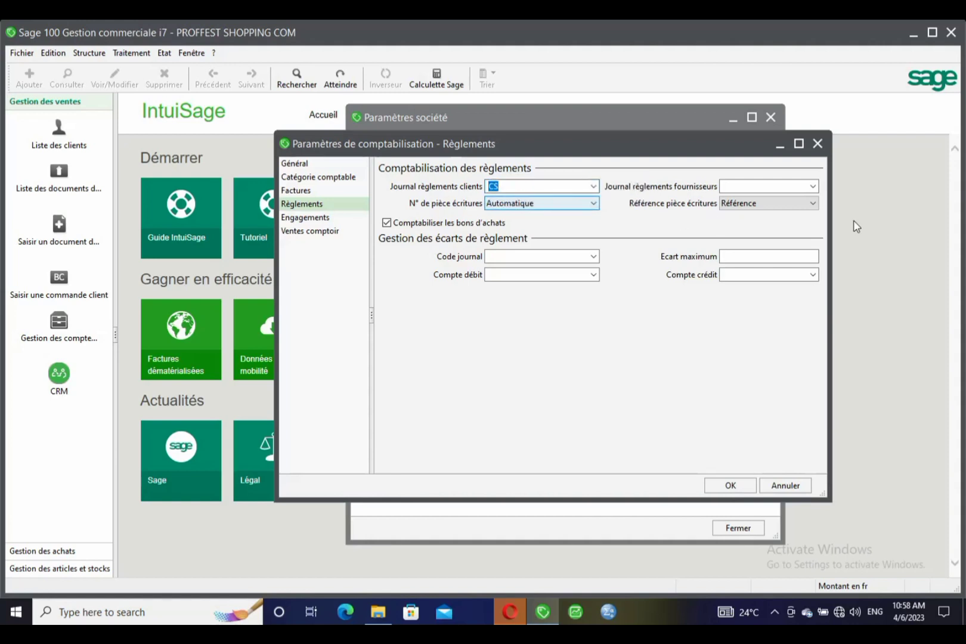
Assign the CS cash journal to supplier payments in the payment accounting settings
left_click(813, 187)
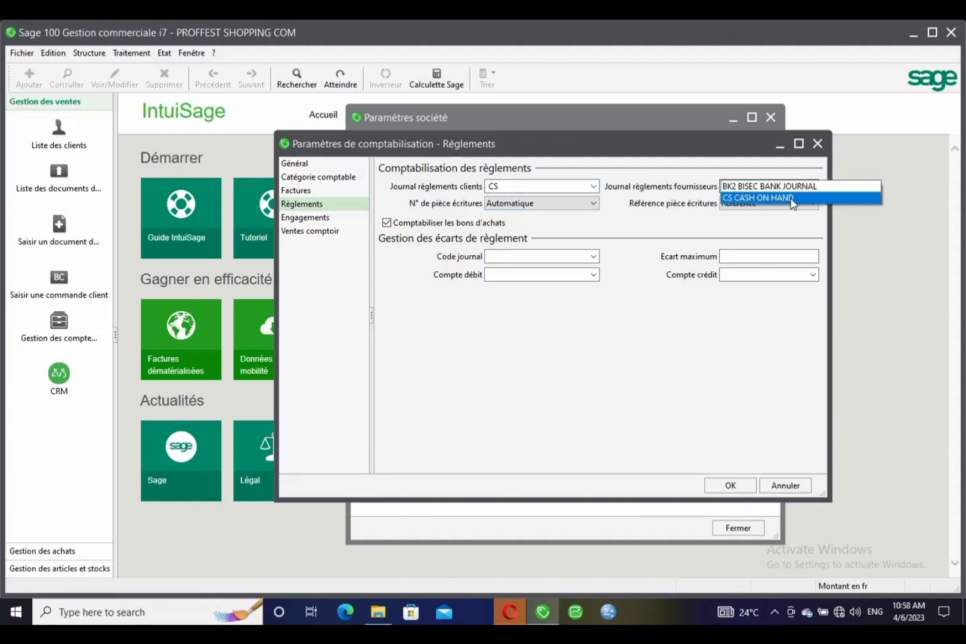
left_click(792, 198)
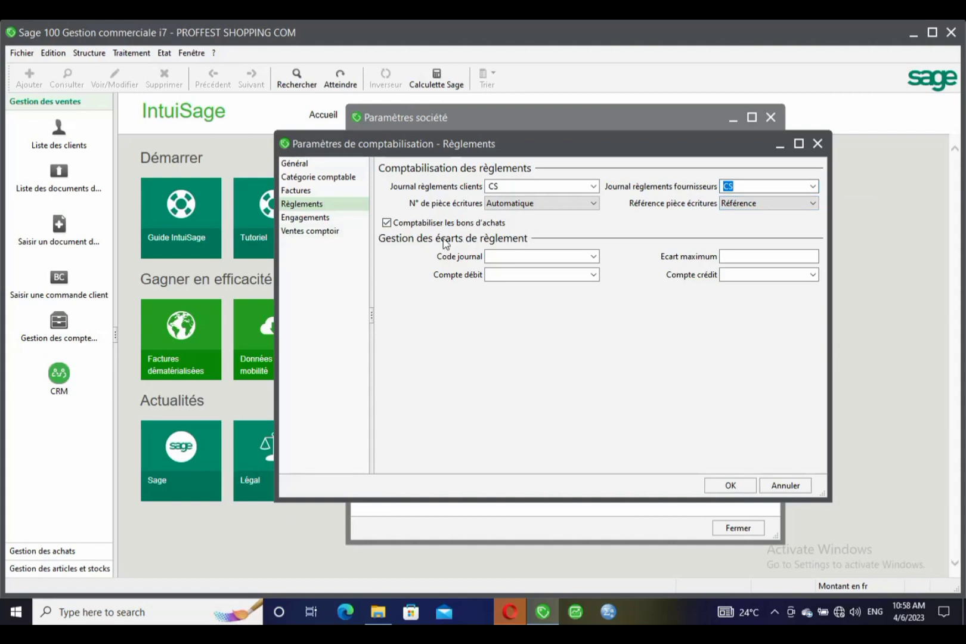
In the counter sales accounting settings, set the journal code to CS and enable transferring cash documents to the cash journal
left_click(308, 233)
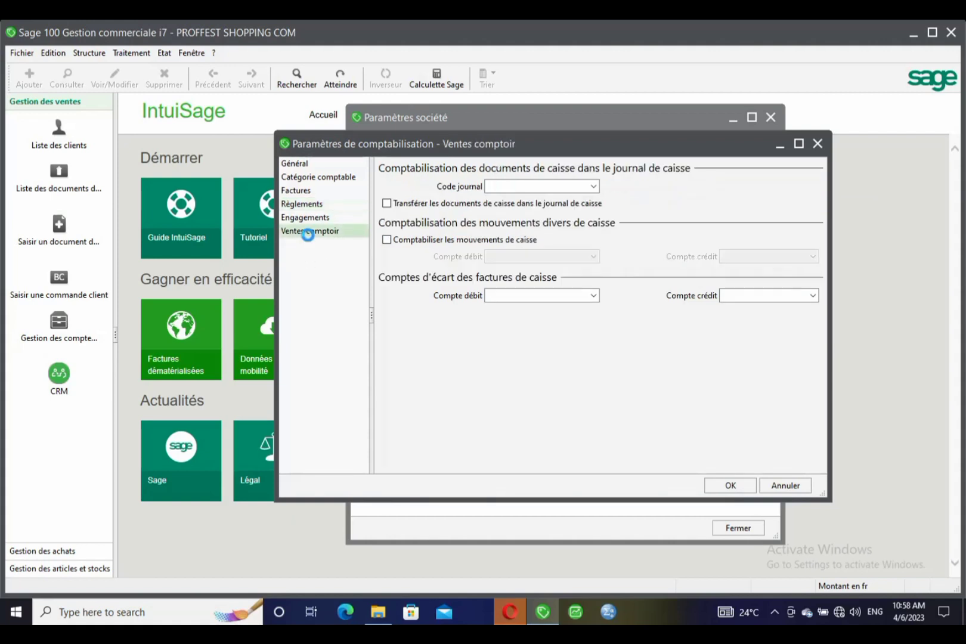
left_click(593, 187)
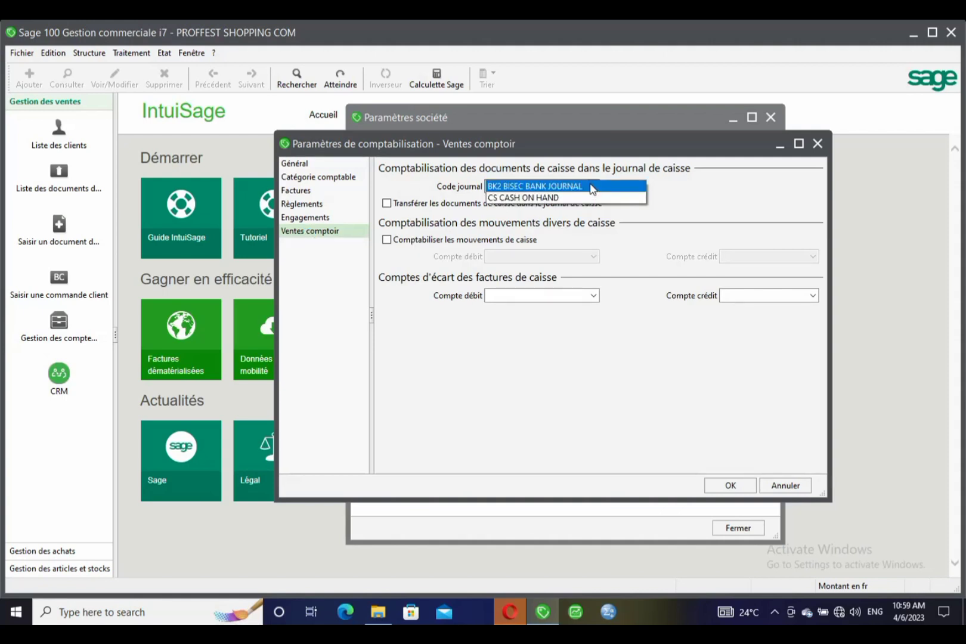
left_click(673, 220)
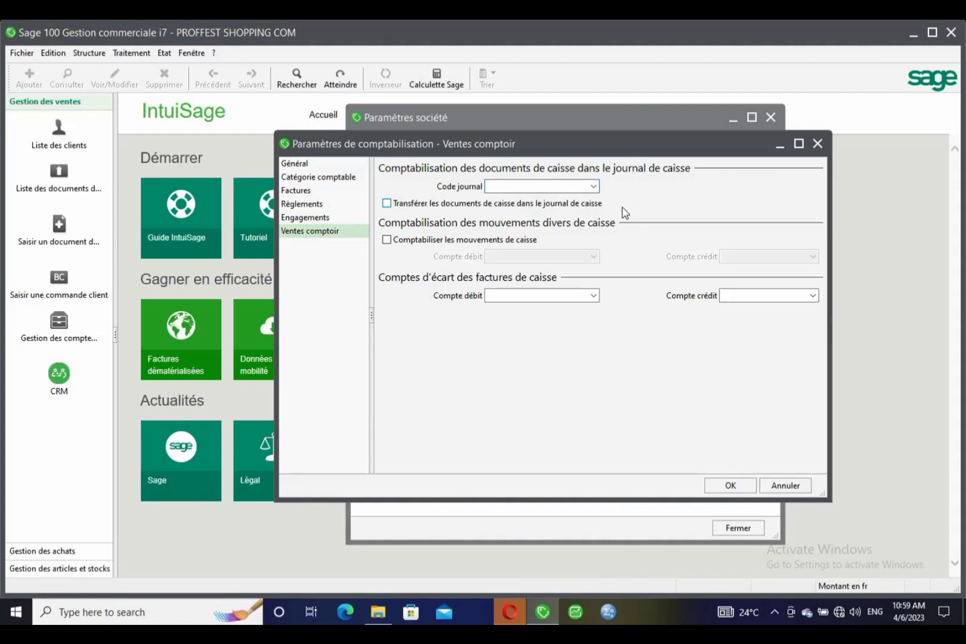
left_click(593, 187)
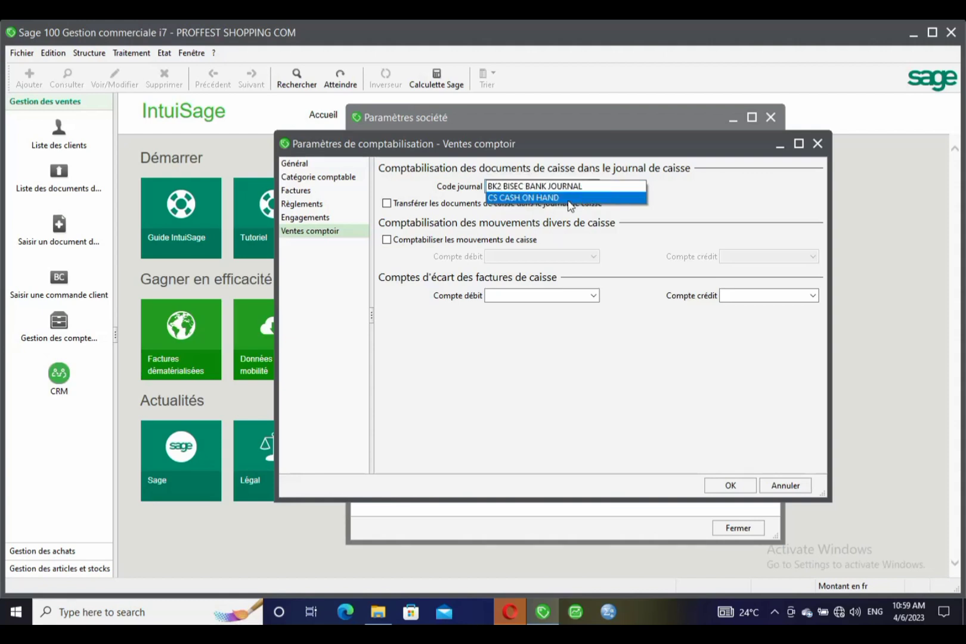
left_click(568, 201)
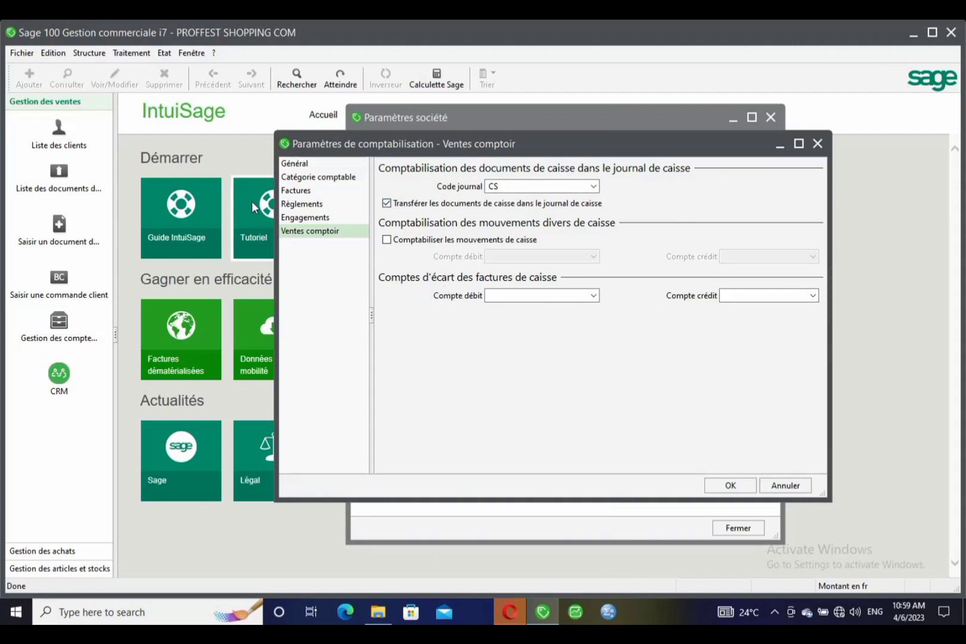
Review the general, invoice, payment and counter sales settings, save the accounting parameters and close the company parameters
left_click(349, 165)
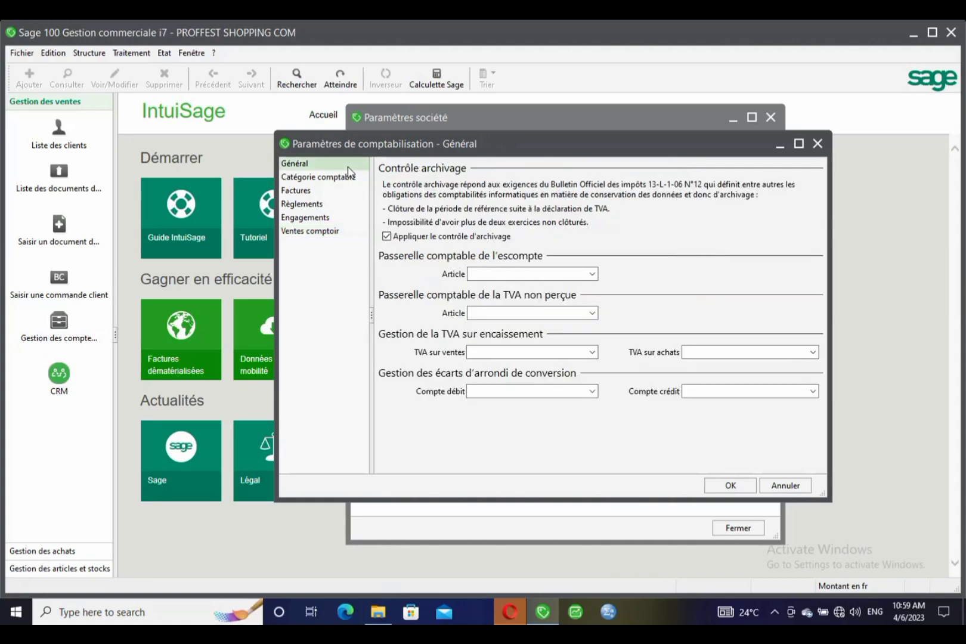
left_click(308, 190)
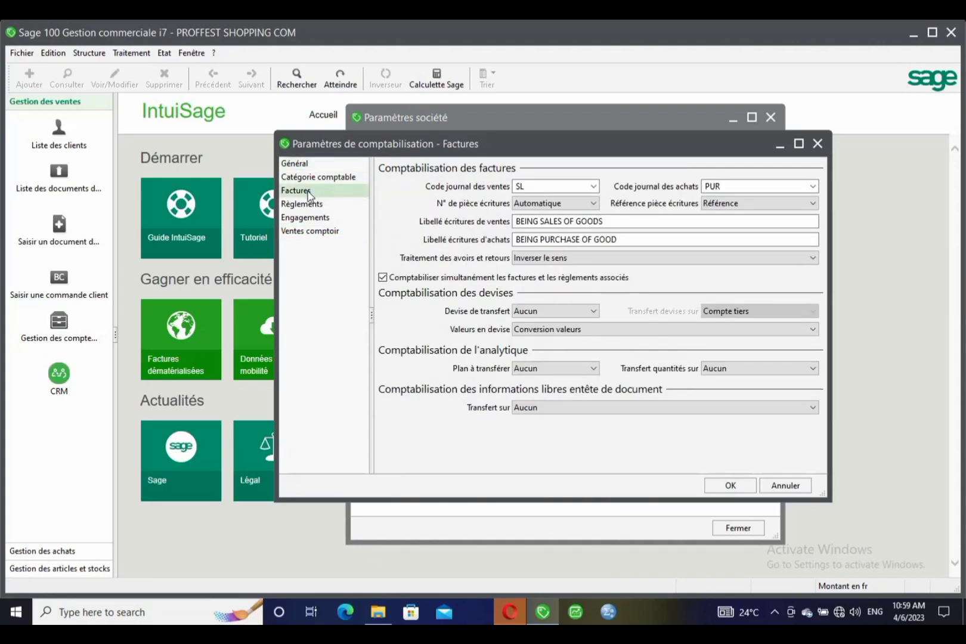
left_click(306, 206)
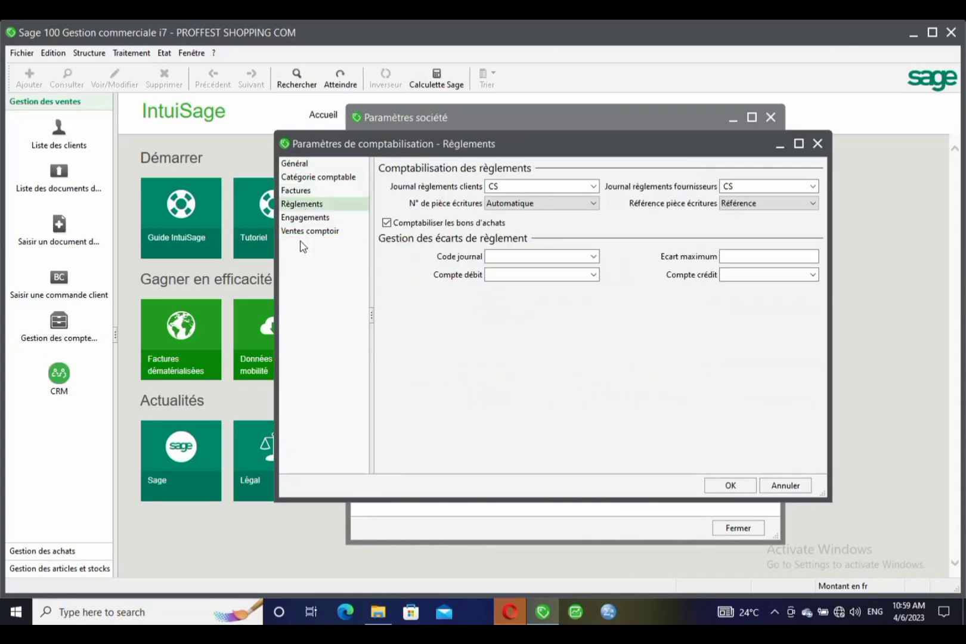
left_click(311, 232)
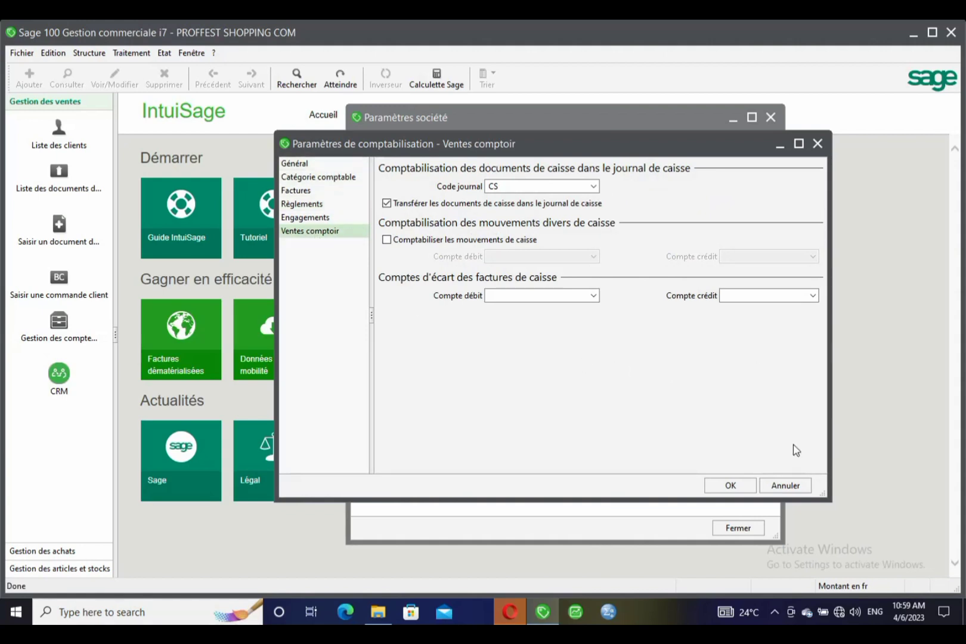
left_click(731, 485)
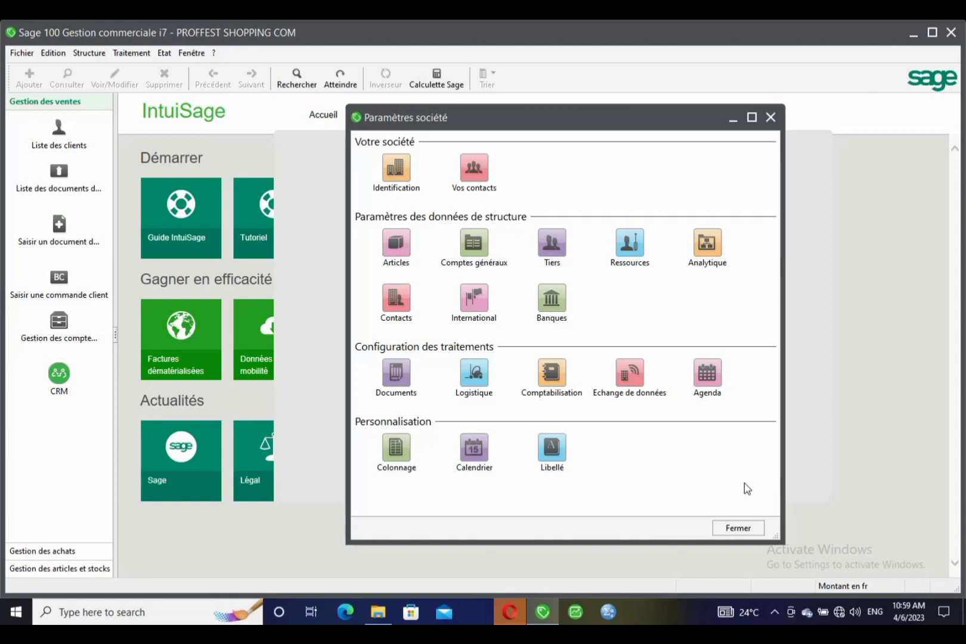
left_click(771, 118)
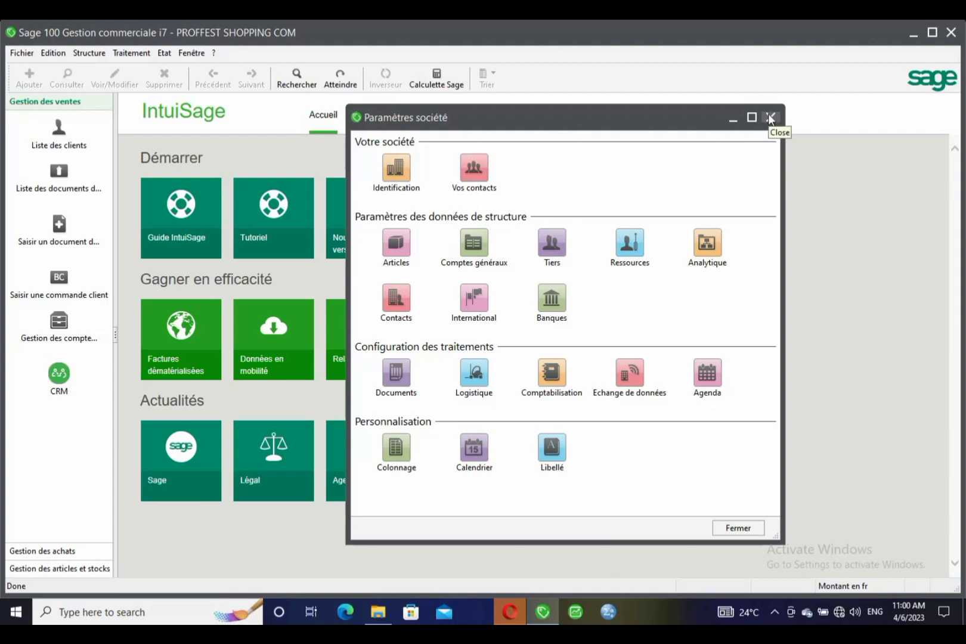
left_click(771, 118)
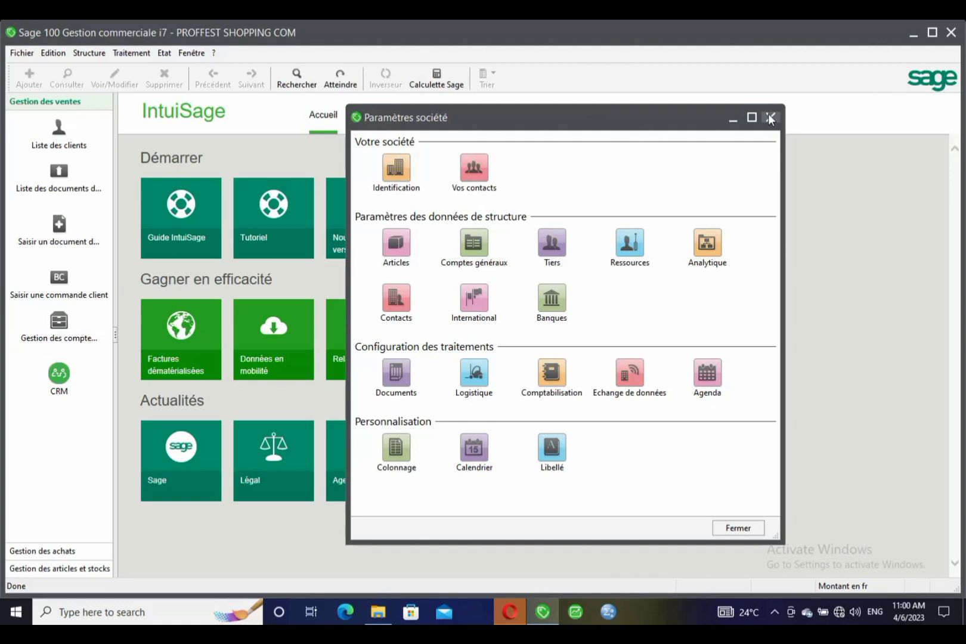